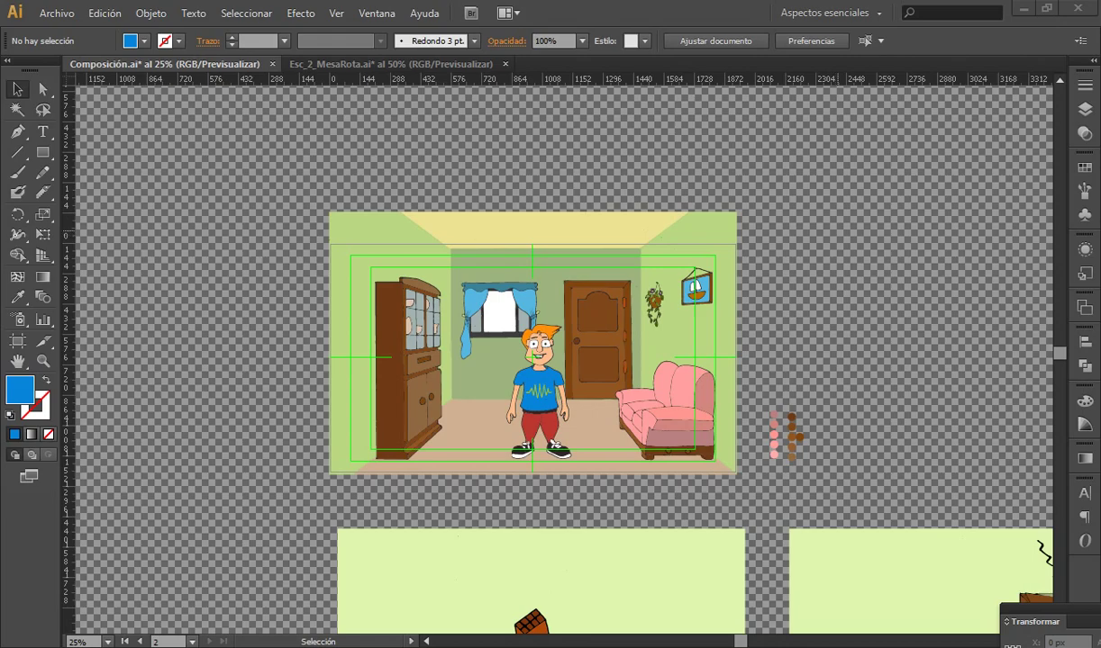
Switch from Illustrator to the document "Elementos con niveles 2.psd" in Photoshop
key(alt+Tab)
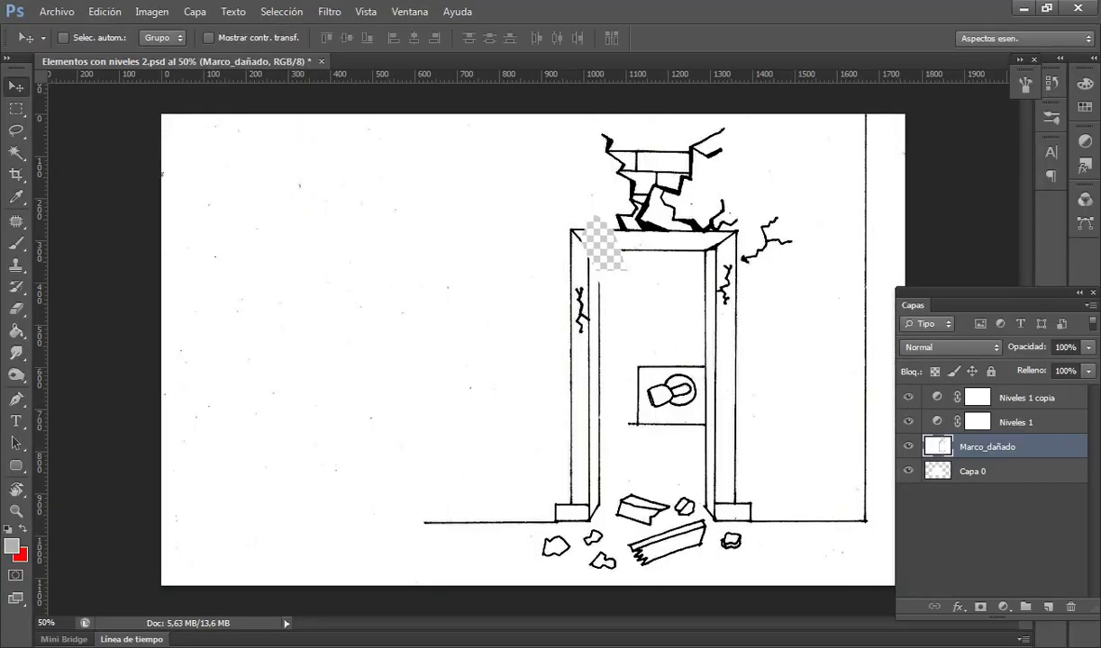
key(alt+Tab)
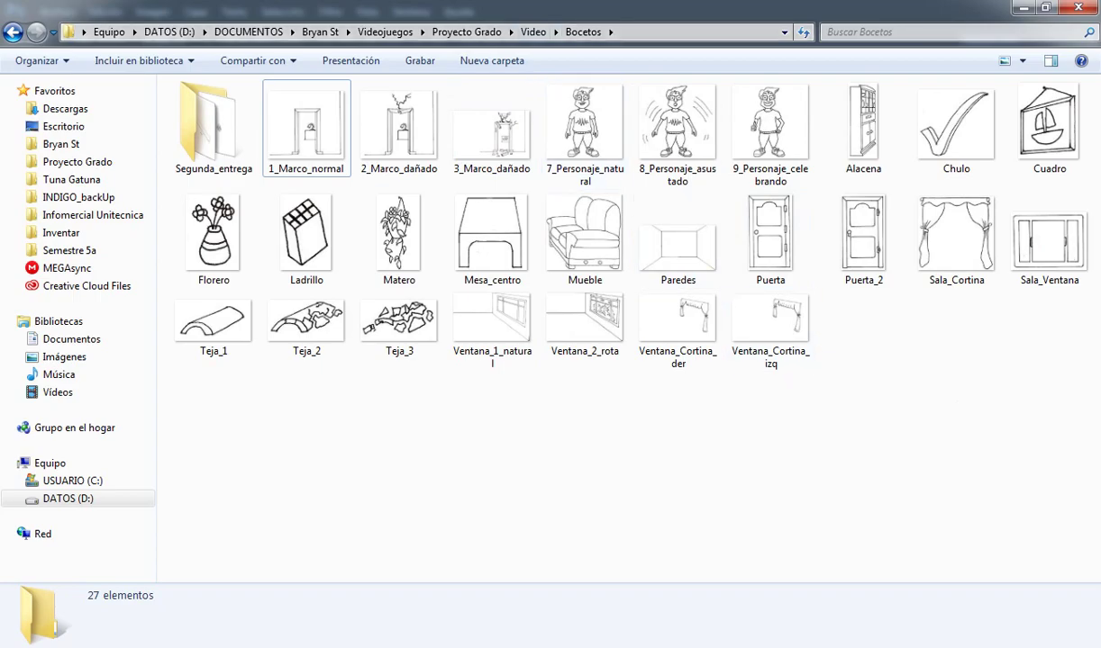
key(alt+Tab)
key(alt)
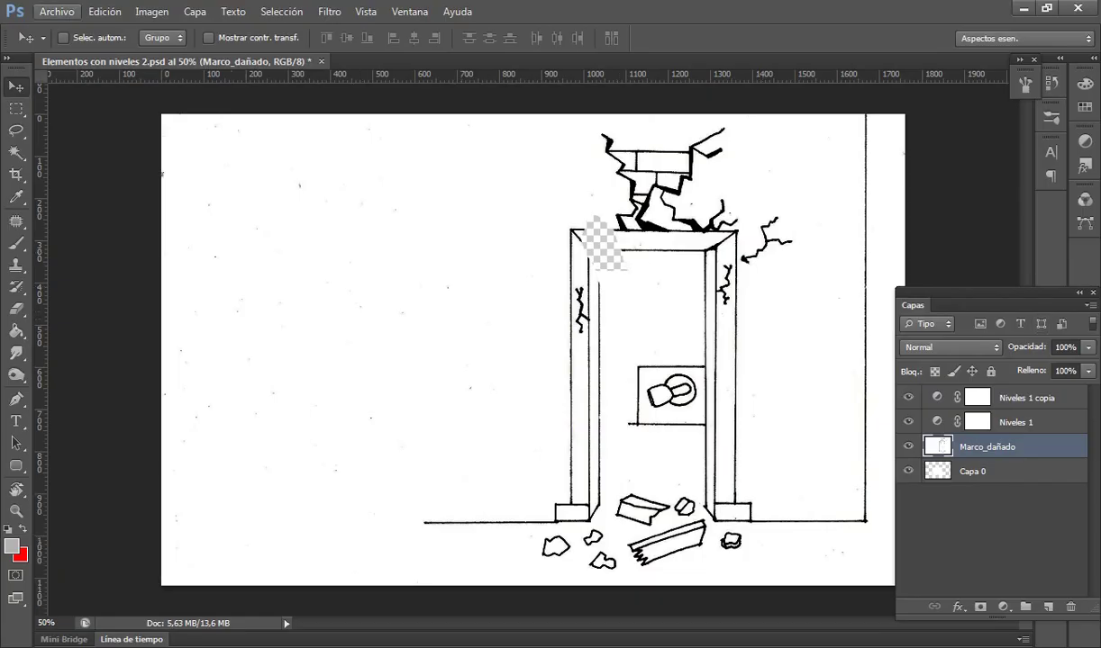
key(Down)
key(Down)
key(Down)
key(Down)
key(Down)
key(Down)
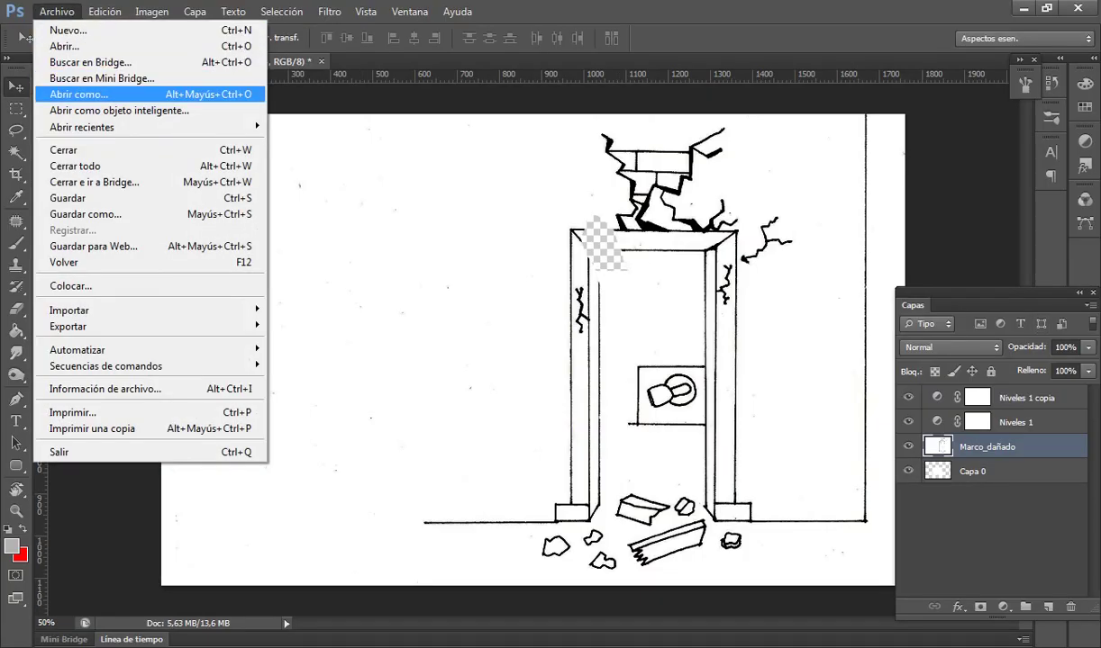
key(Up)
key(Up)
key(Up)
key(Up)
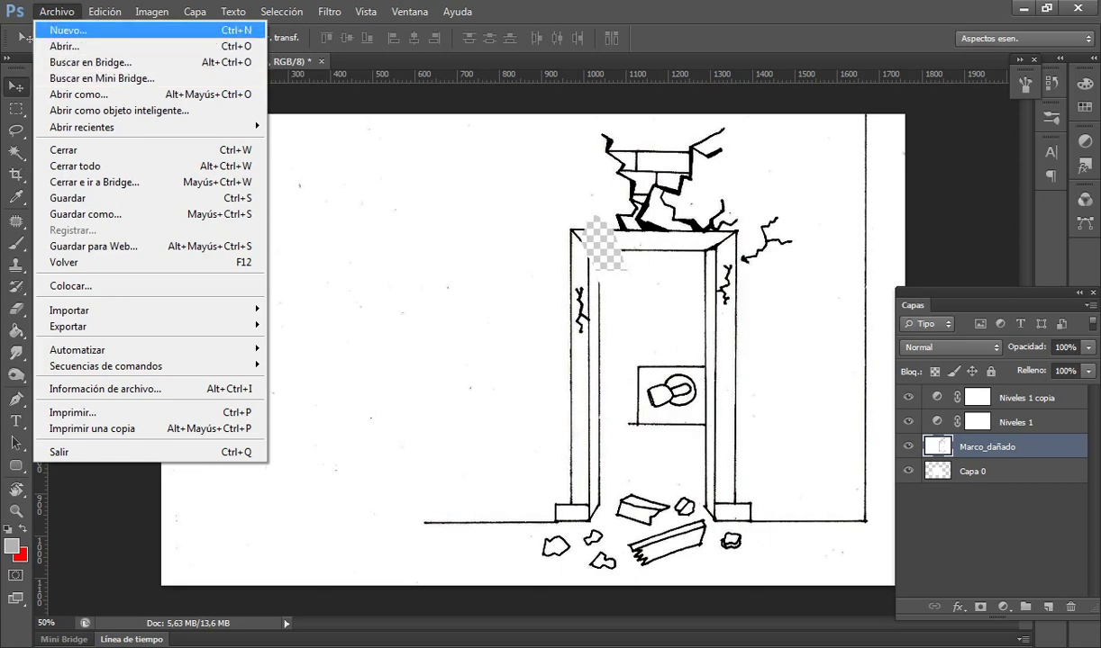
key(Return)
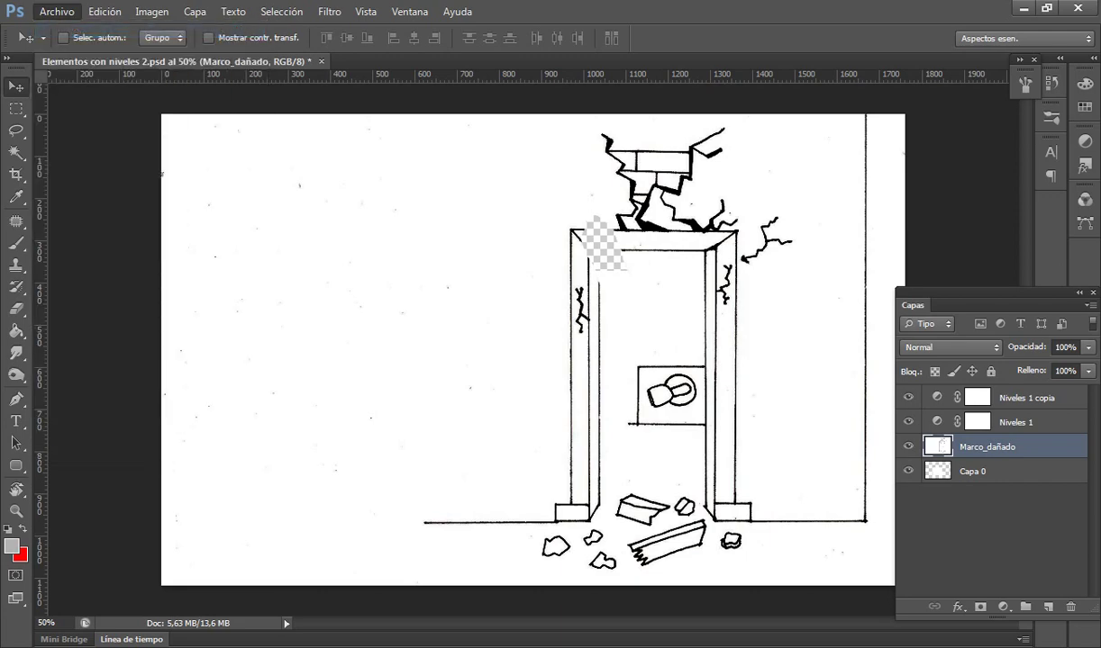
key(Tab)
key(Tab)
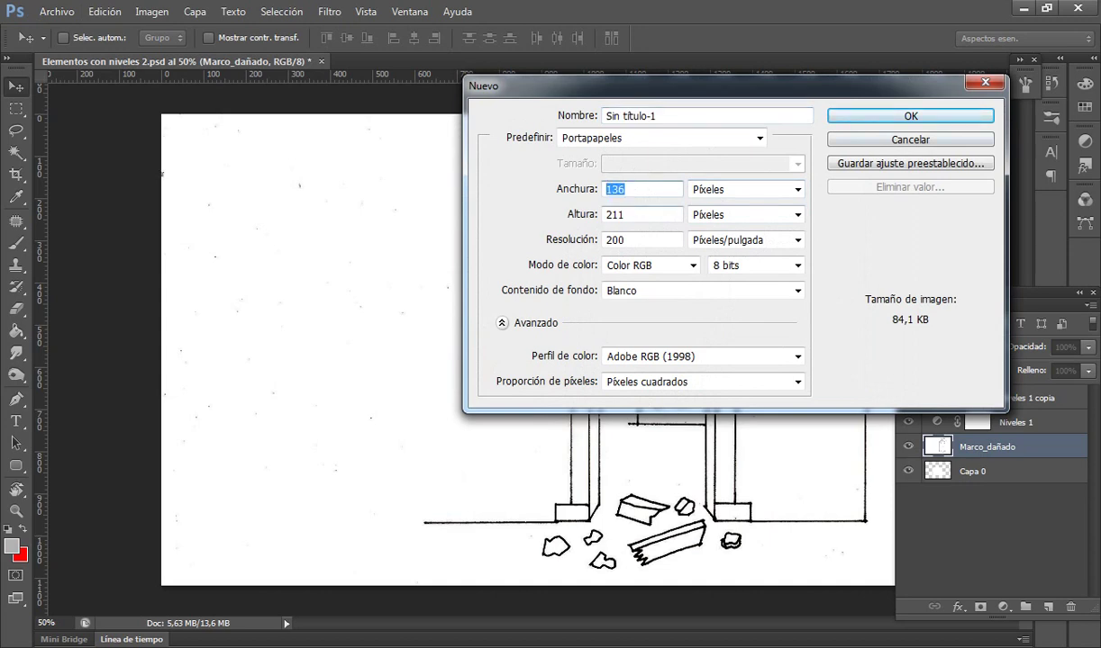
key(Escape)
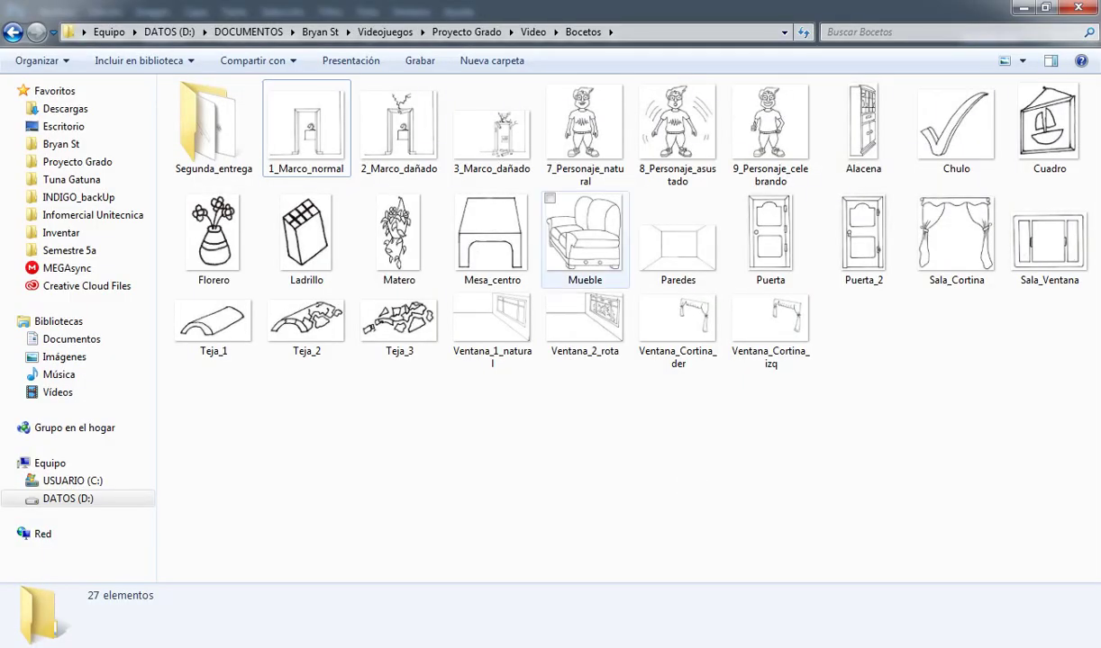
Open the scanned image Marco from the Video > Escaner folder in Photoshop, assigning the Adobe RGB (1998) working space
click(532, 31)
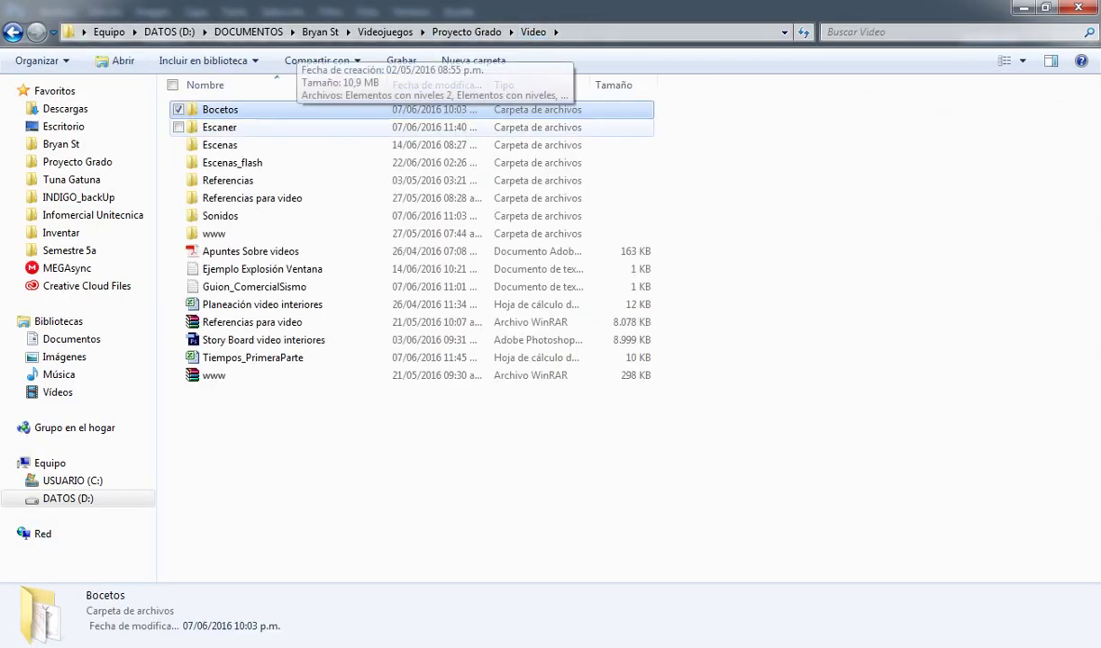
double_click(261, 127)
click(492, 126)
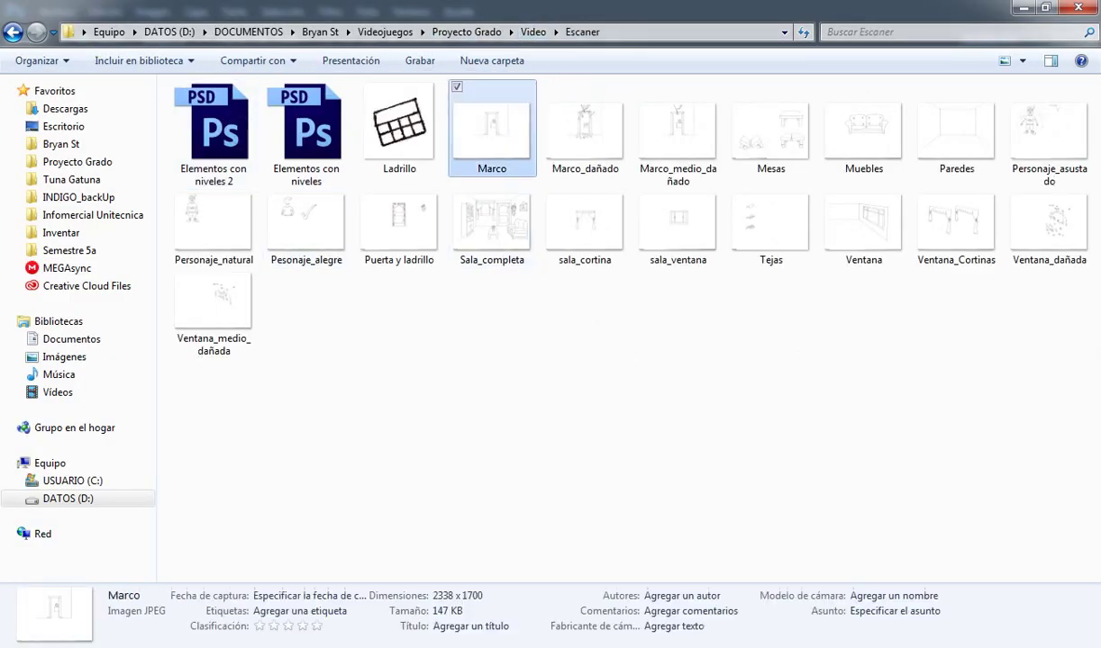
drag(492, 126, 369, 68)
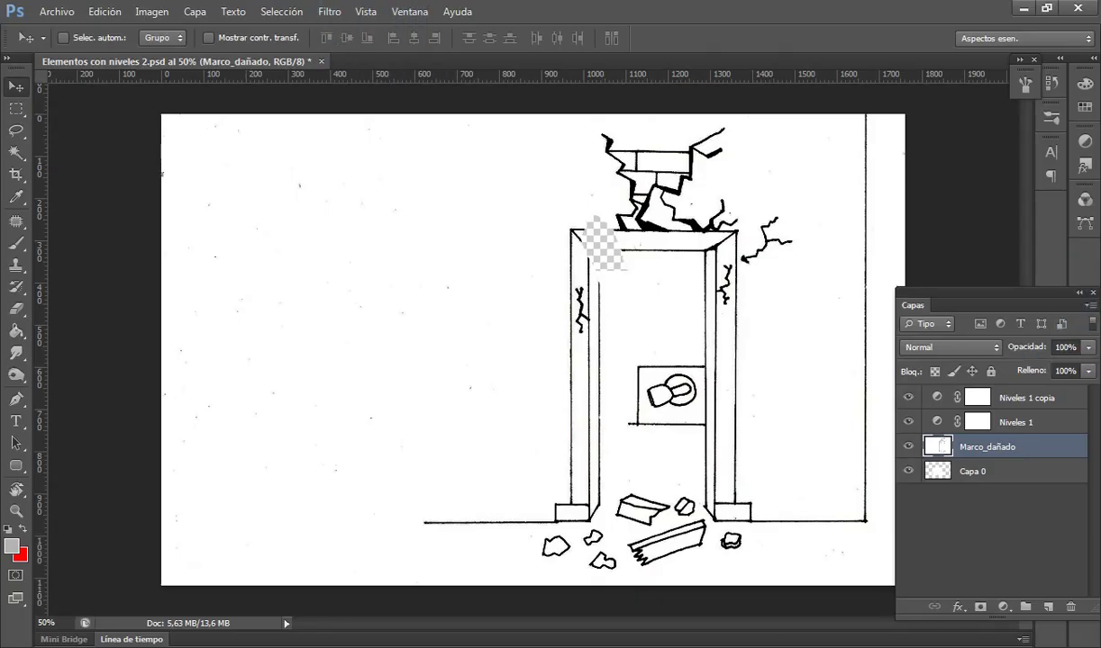
key(i)
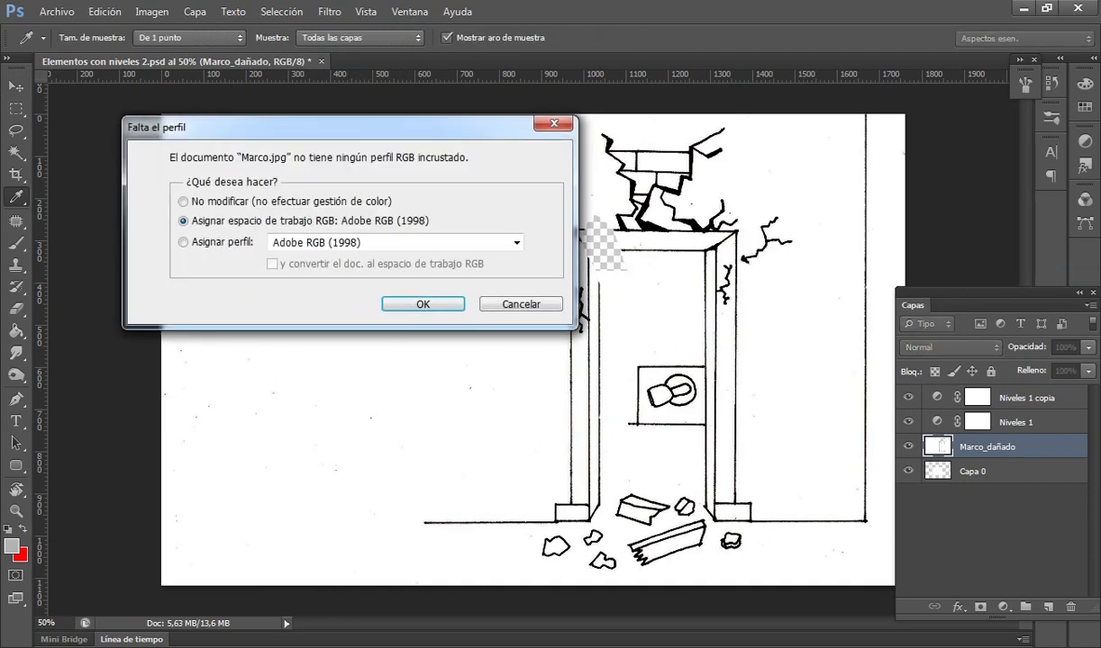
key(Return)
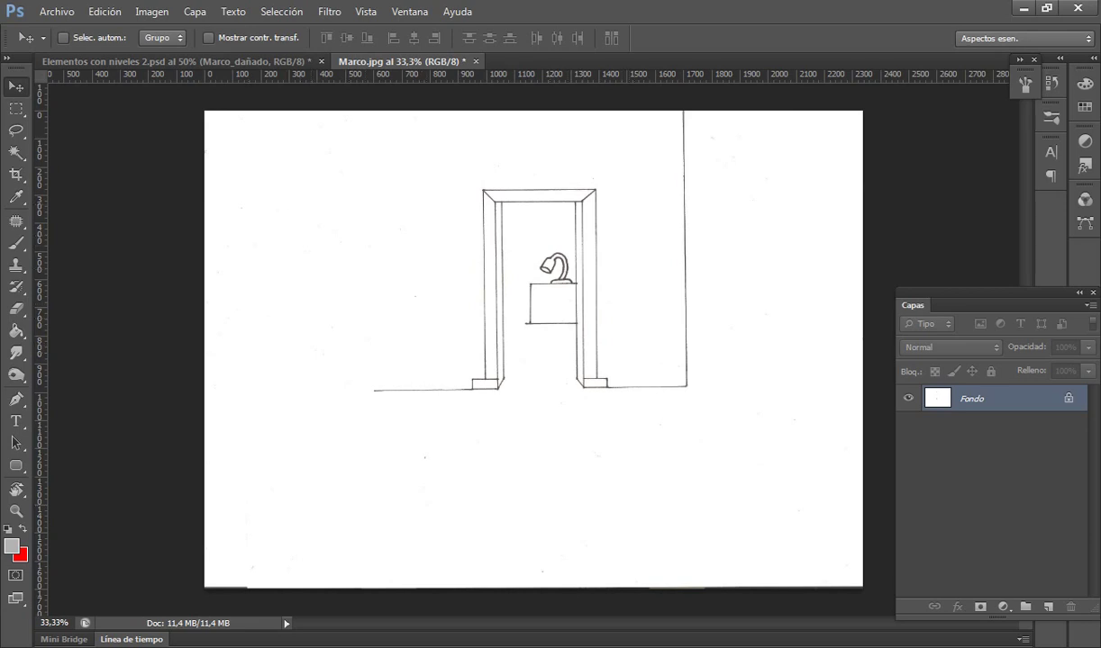
Convert the locked Fondo background into a regular layer named Capa 0
double_click(1004, 398)
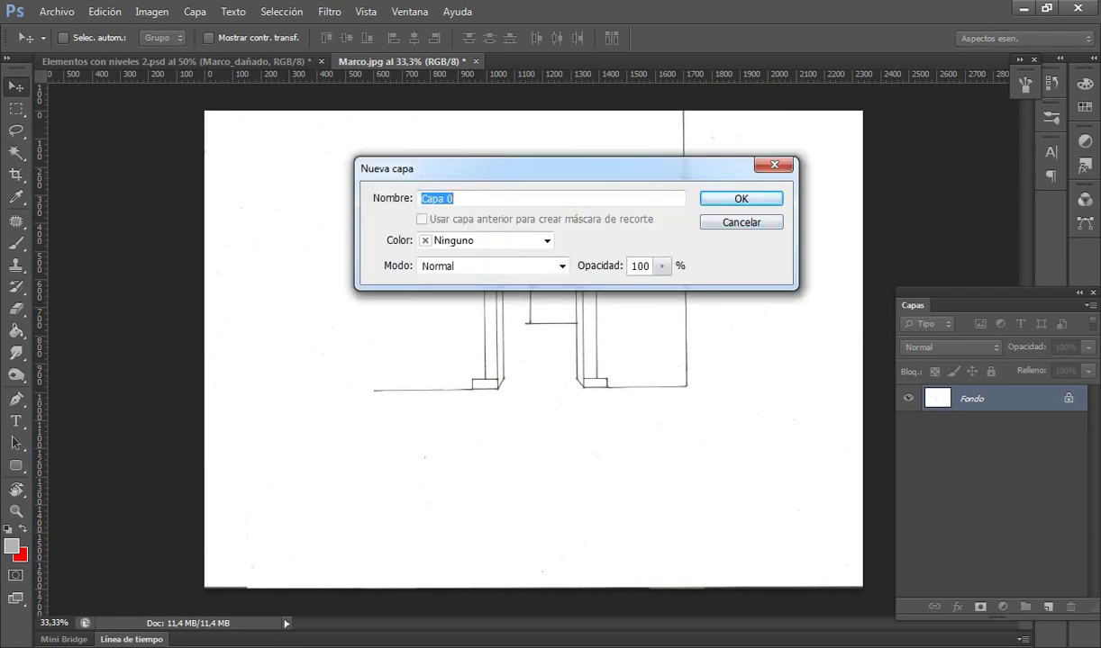
key(Return)
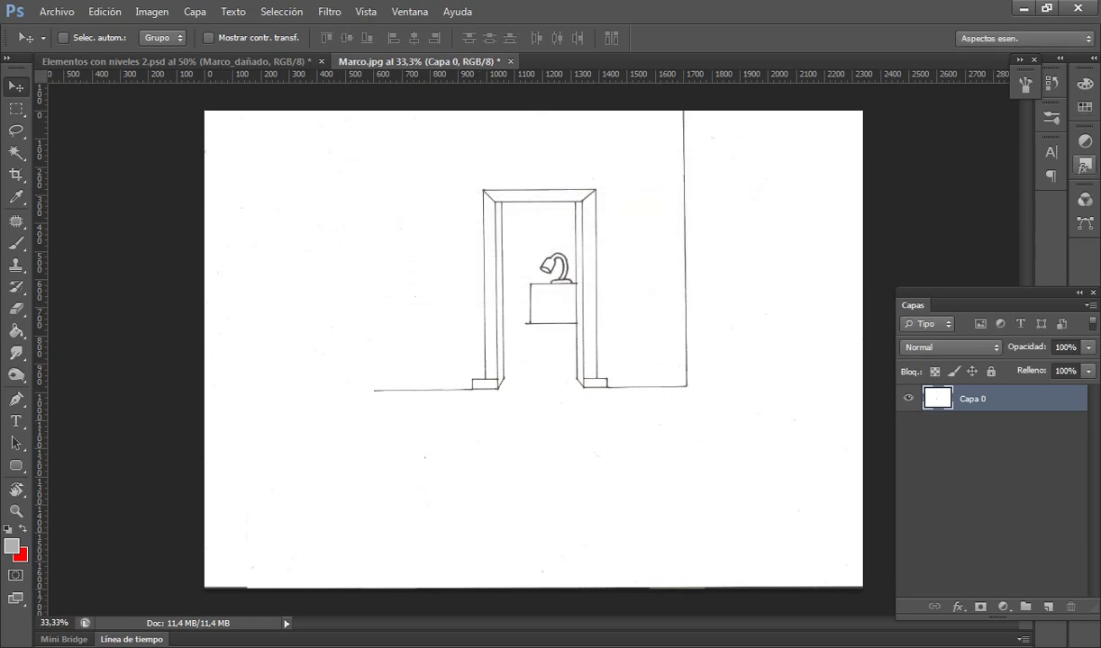
Bring up the set of image adjustments (Ajustes) for the Marco.jpg document
click(1085, 165)
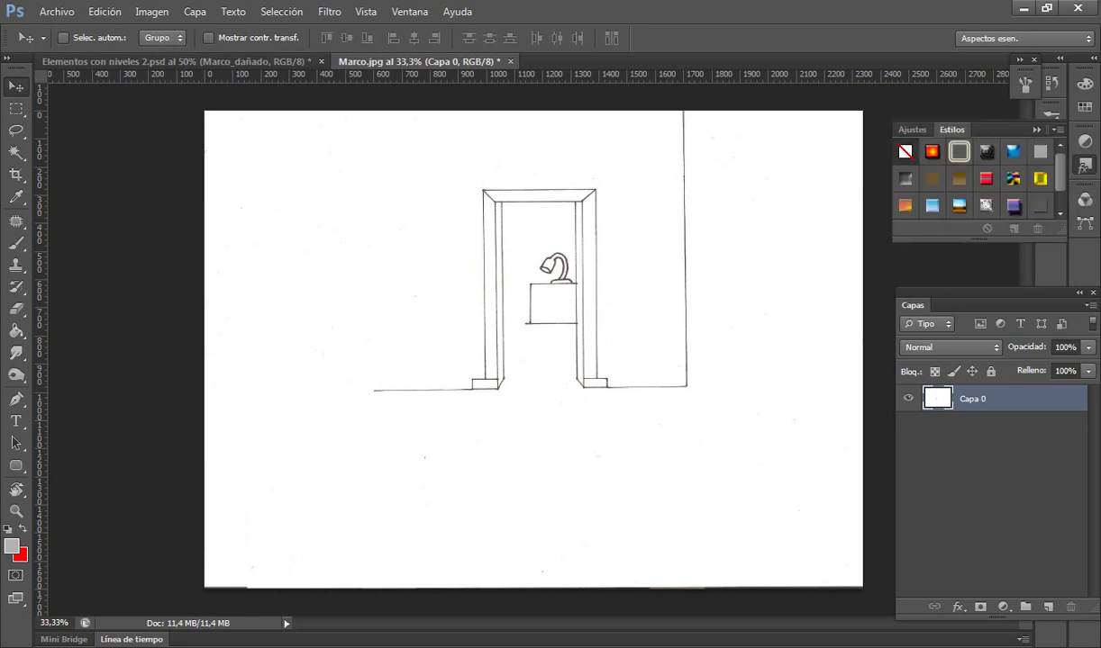
click(1085, 164)
click(1084, 142)
click(1084, 141)
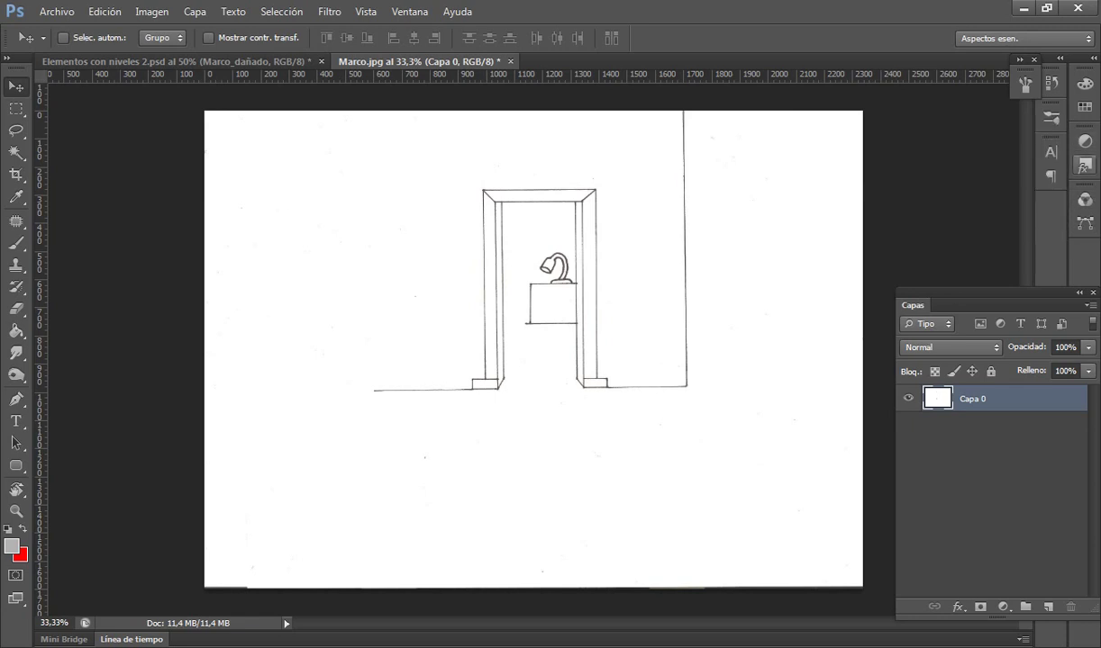
click(1084, 199)
click(1085, 199)
click(1051, 83)
click(1001, 71)
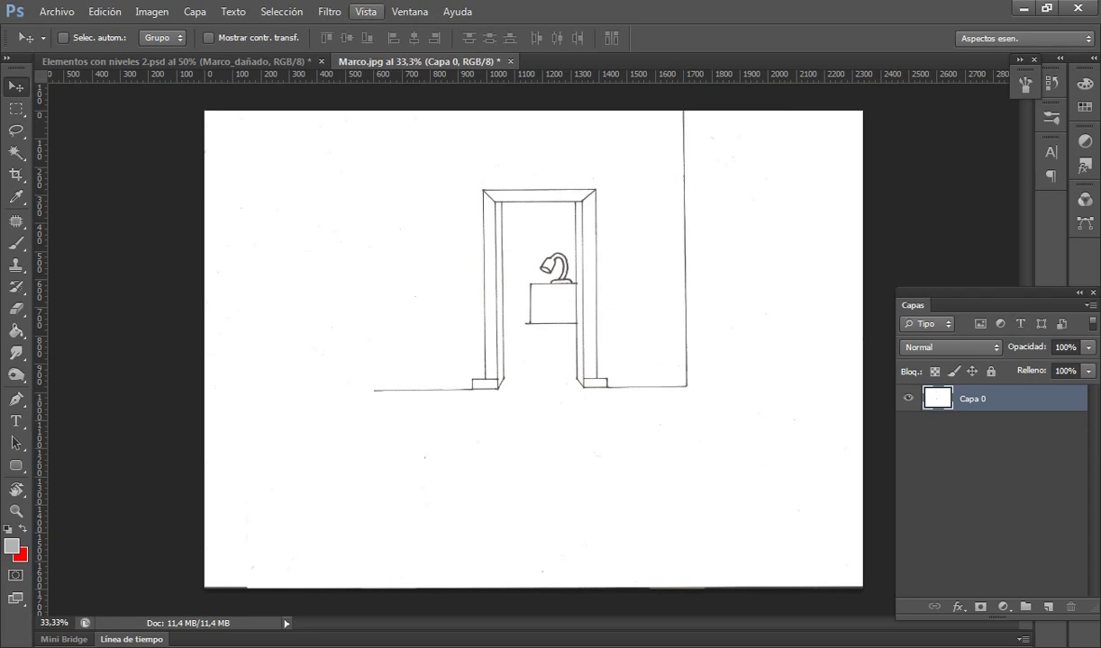
click(410, 10)
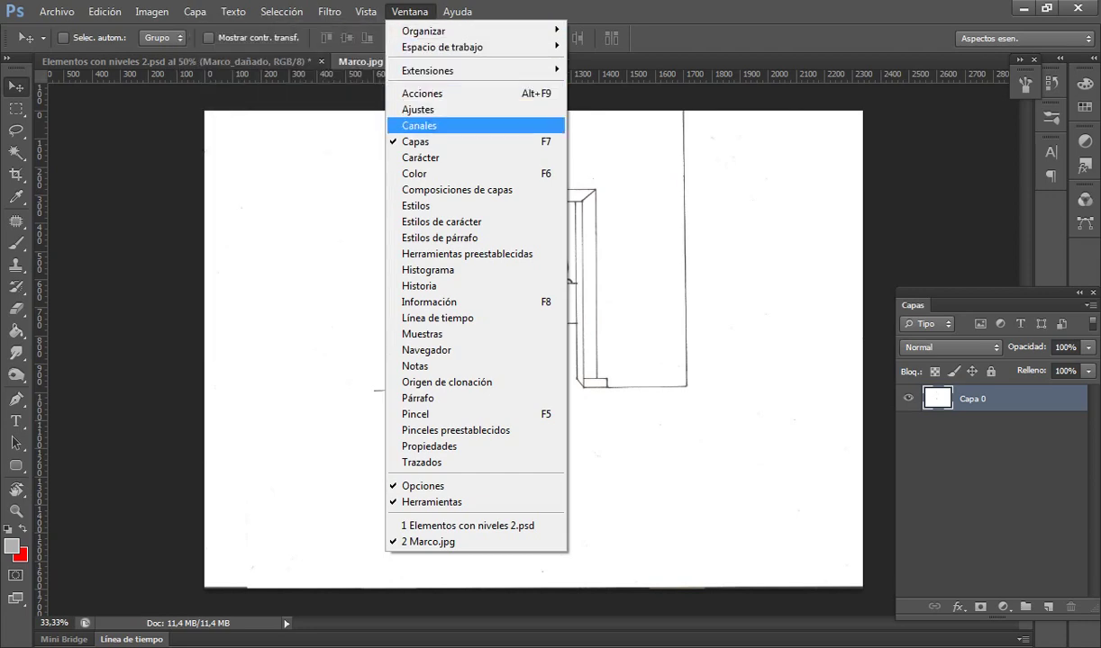
click(419, 109)
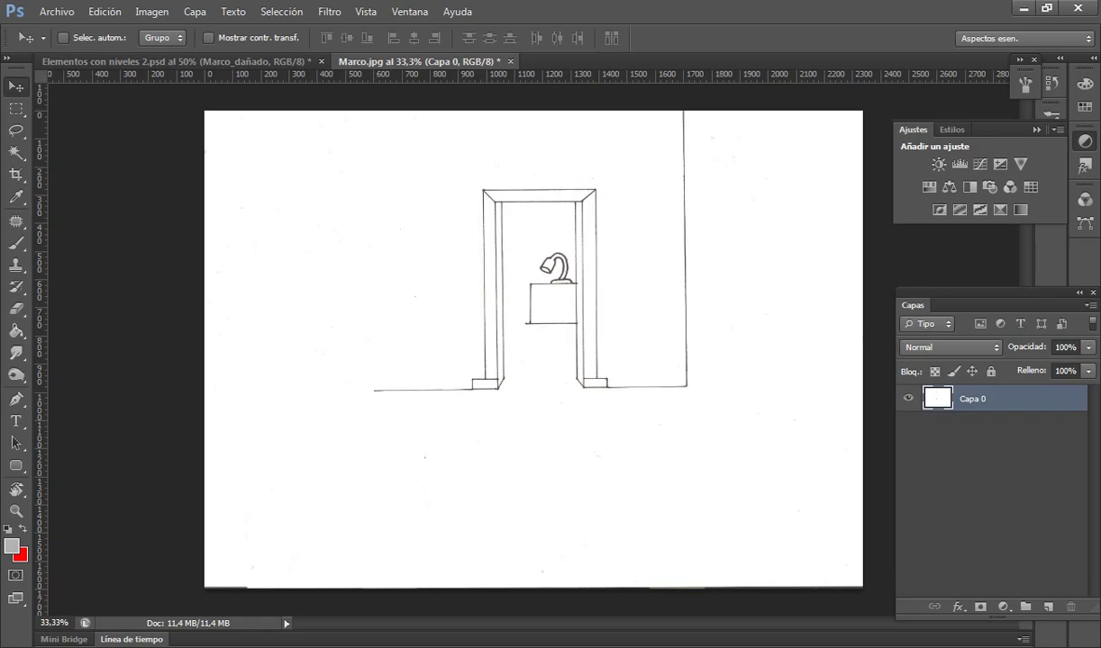
Examine the finished door-frame sketches 1_Marco_normal and 2_Marco_dañado in the Video > Bocetos folder, and return to Photoshop
click(1023, 9)
click(532, 32)
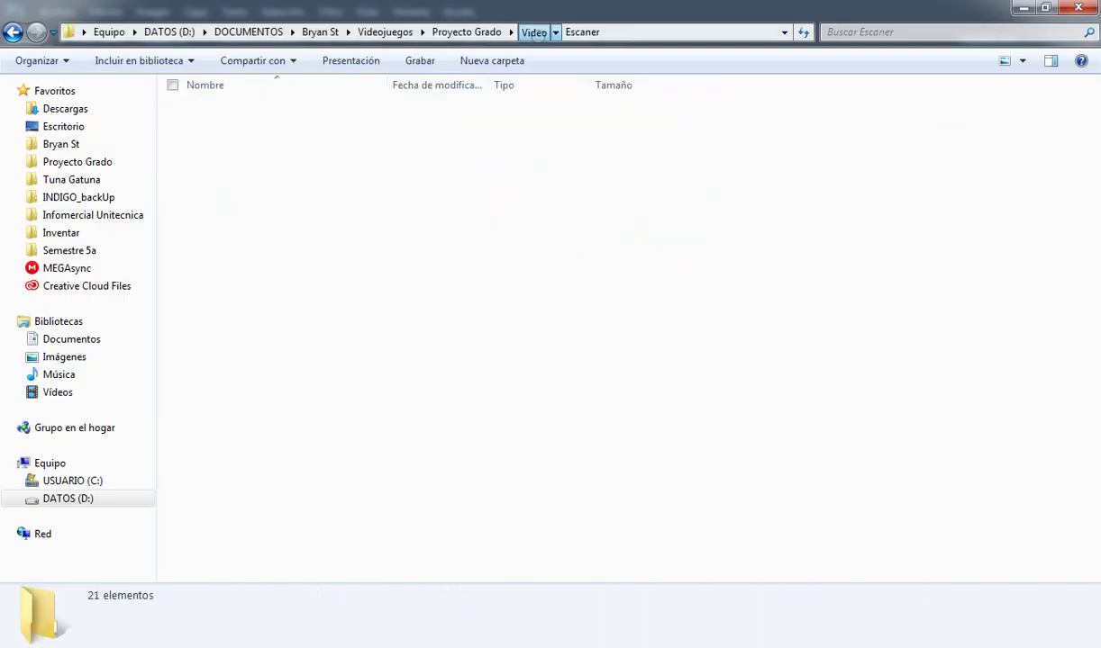
double_click(226, 110)
double_click(299, 117)
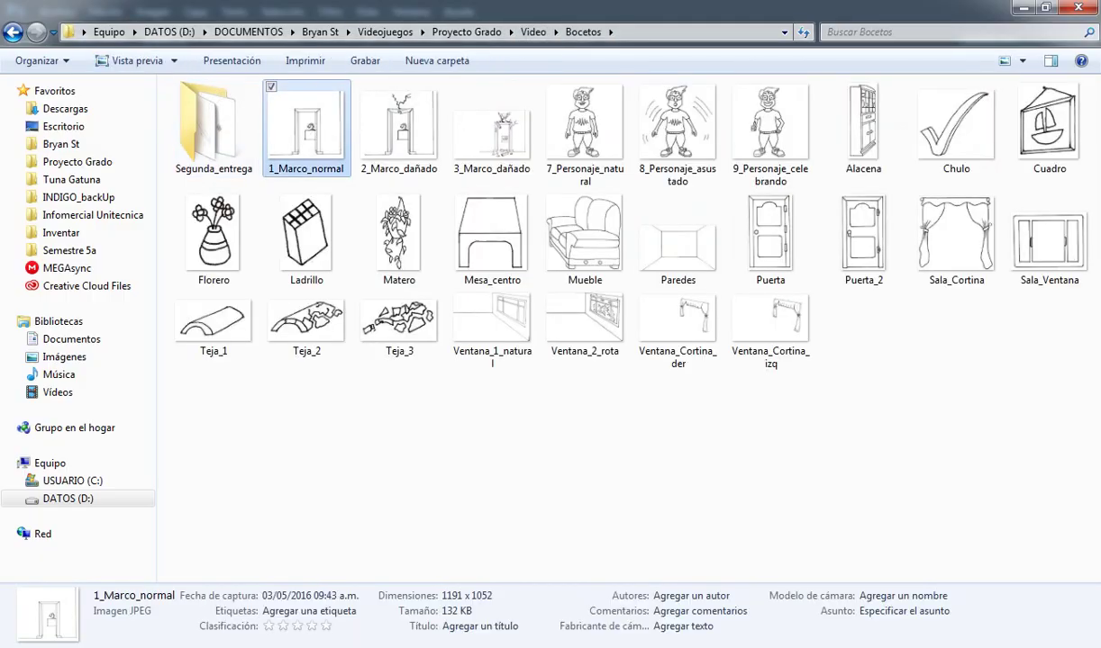
key(Right)
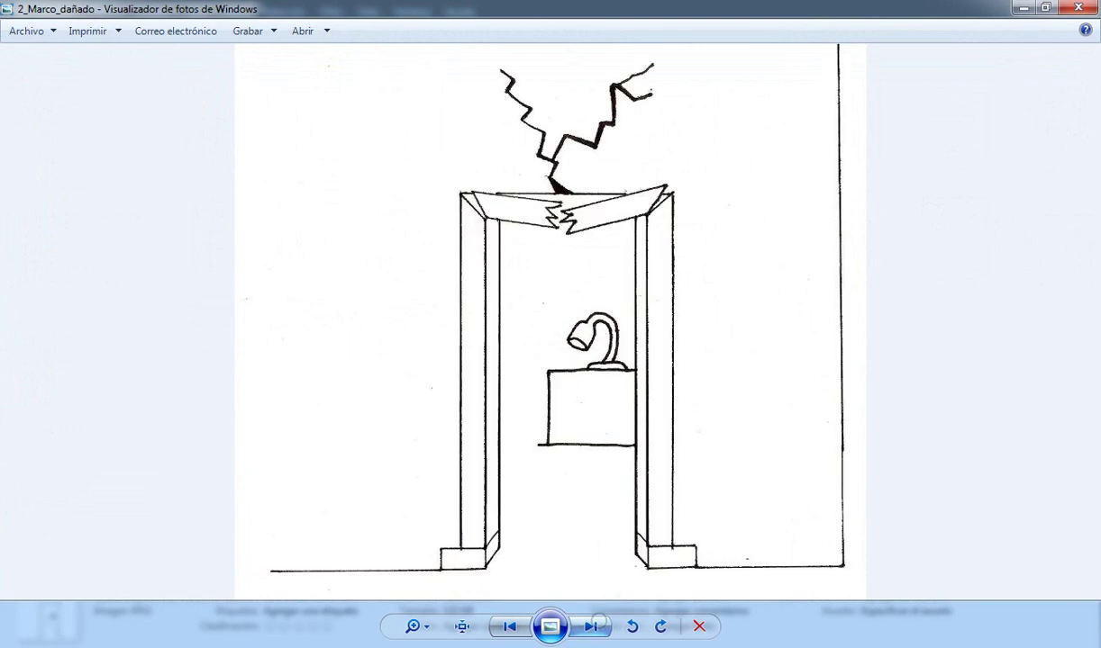
key(Right)
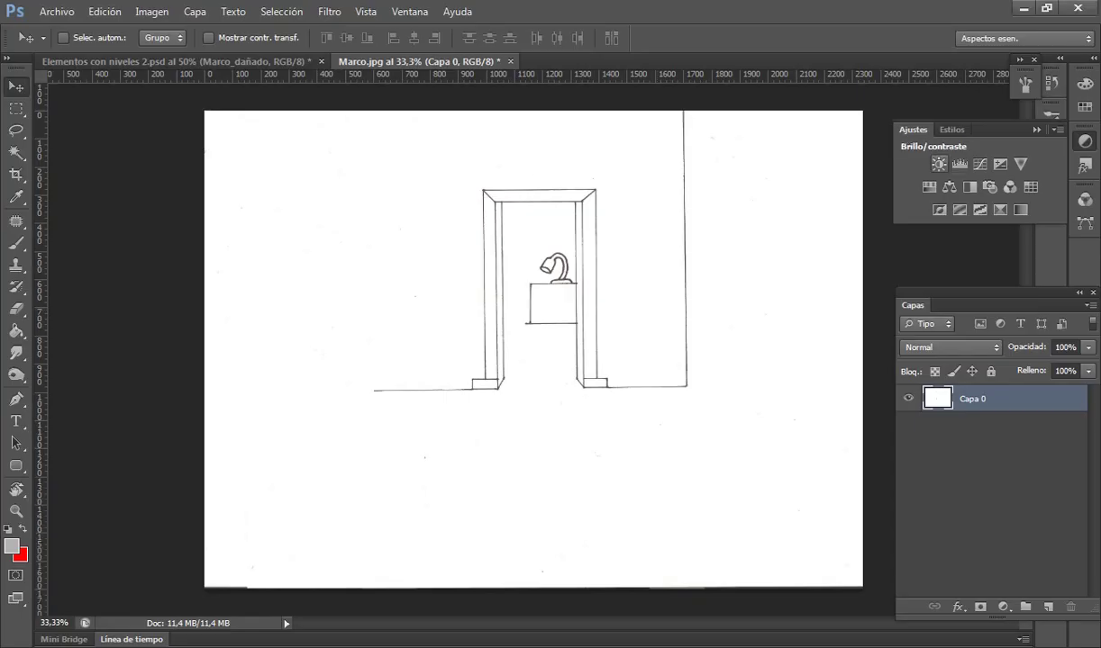
Add a Levels adjustment layer above Capa 0 with the shadow input at 154 and the midtones at 1,18
click(959, 163)
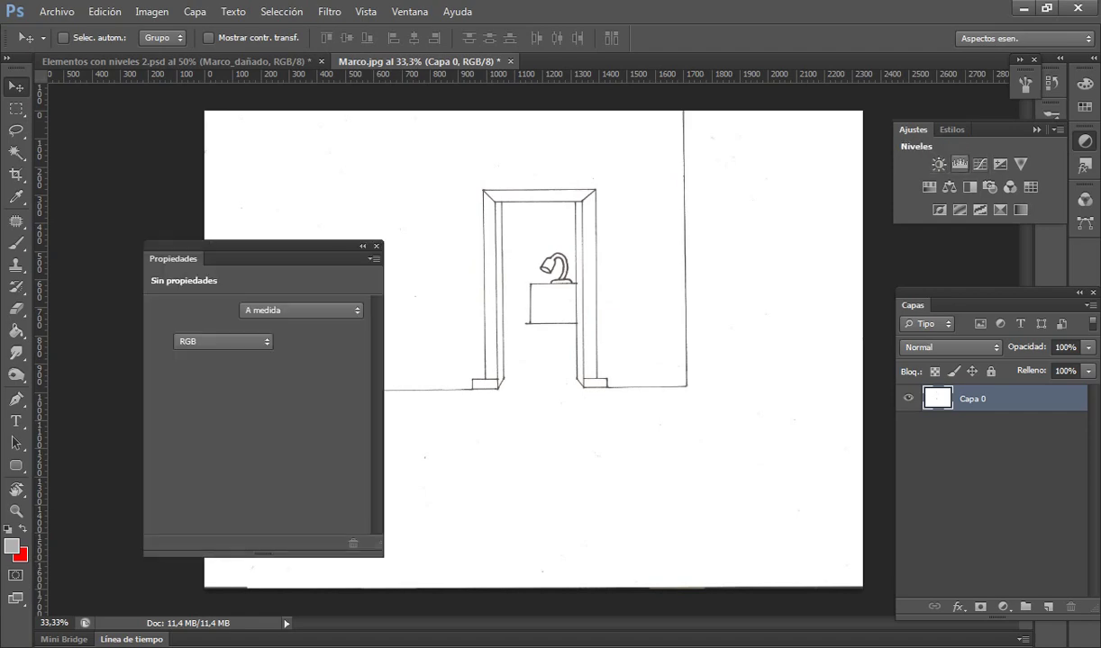
mouse_move(257, 432)
mouse_down()
mouse_move(338, 431)
mouse_move(311, 432)
mouse_up()
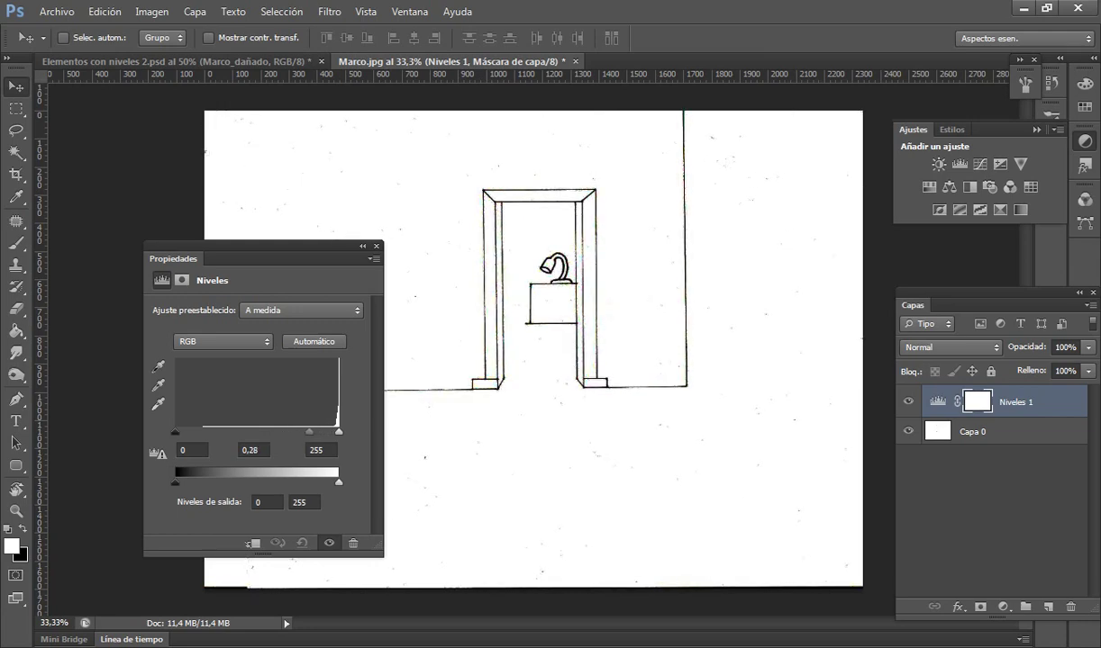
mouse_move(175, 432)
mouse_down()
mouse_move(315, 431)
mouse_move(302, 432)
mouse_up()
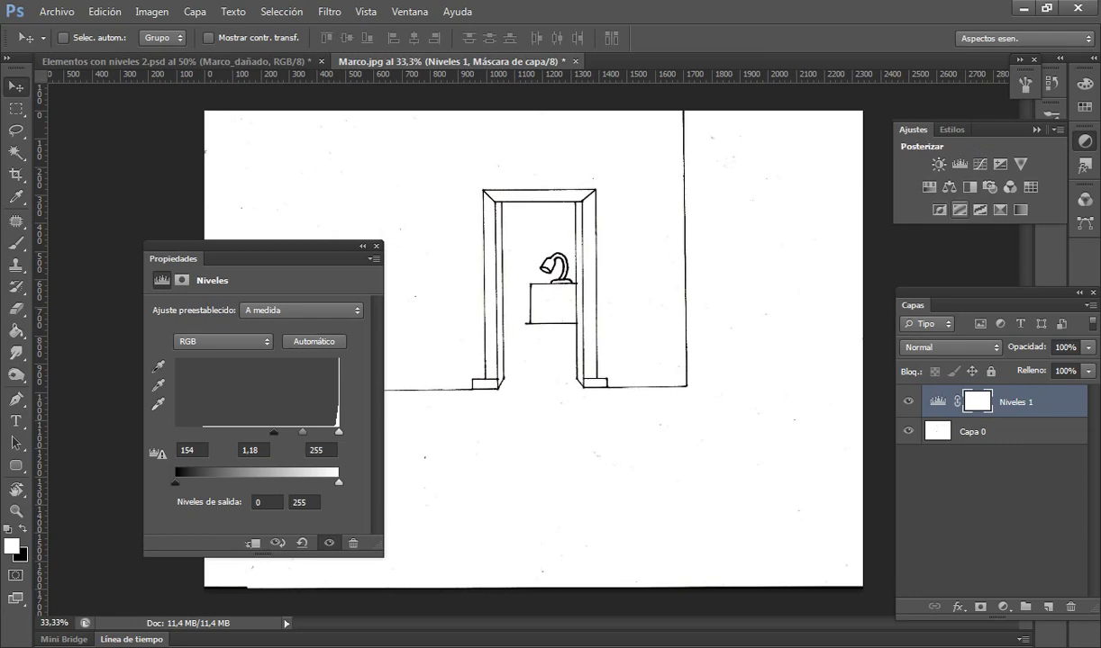
Try a Threshold adjustment at level 239 above the Levels layer, and delete it
click(979, 210)
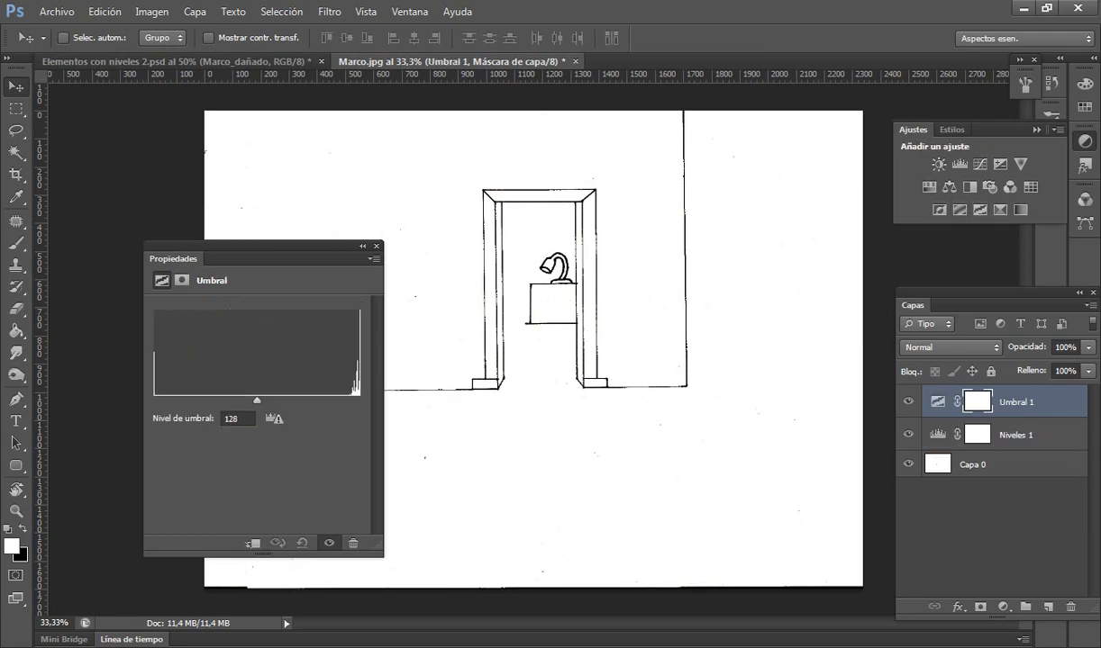
drag(257, 400, 346, 400)
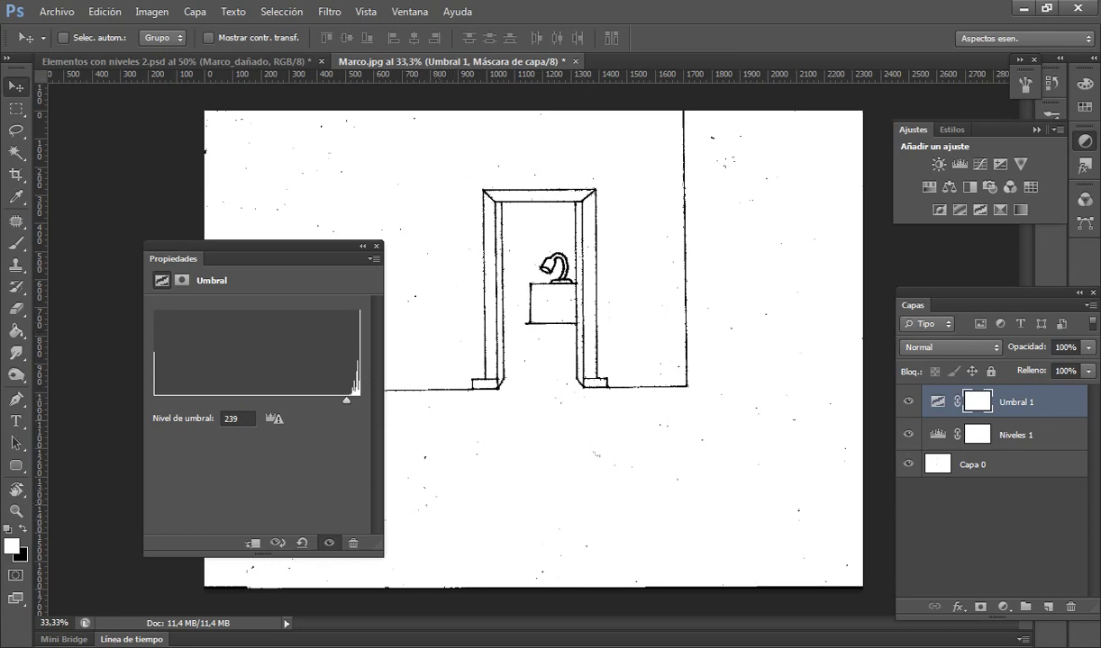
key(Delete)
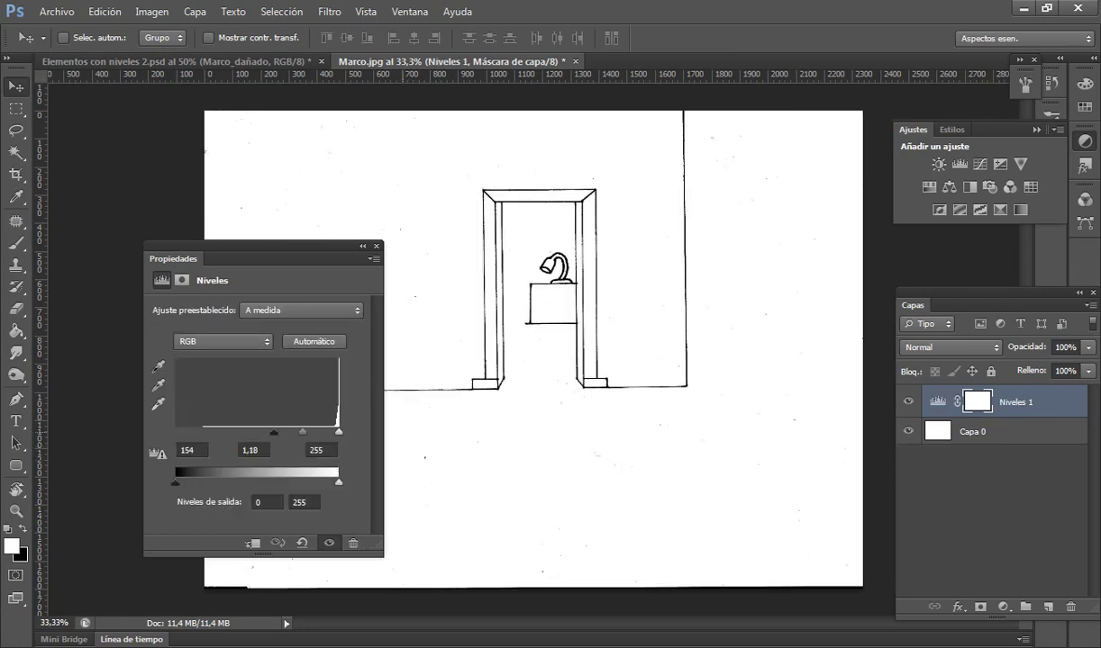
Duplicate the Niveles 1 adjustment layer to strengthen the contrast of the door-frame lines
click(375, 246)
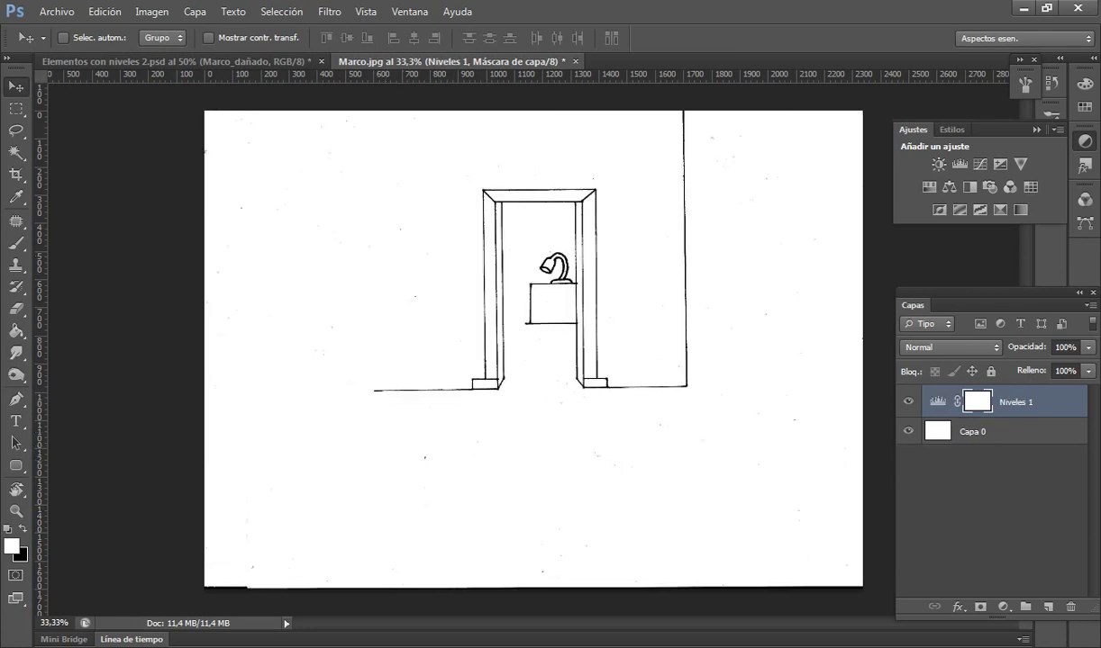
right_click(1035, 402)
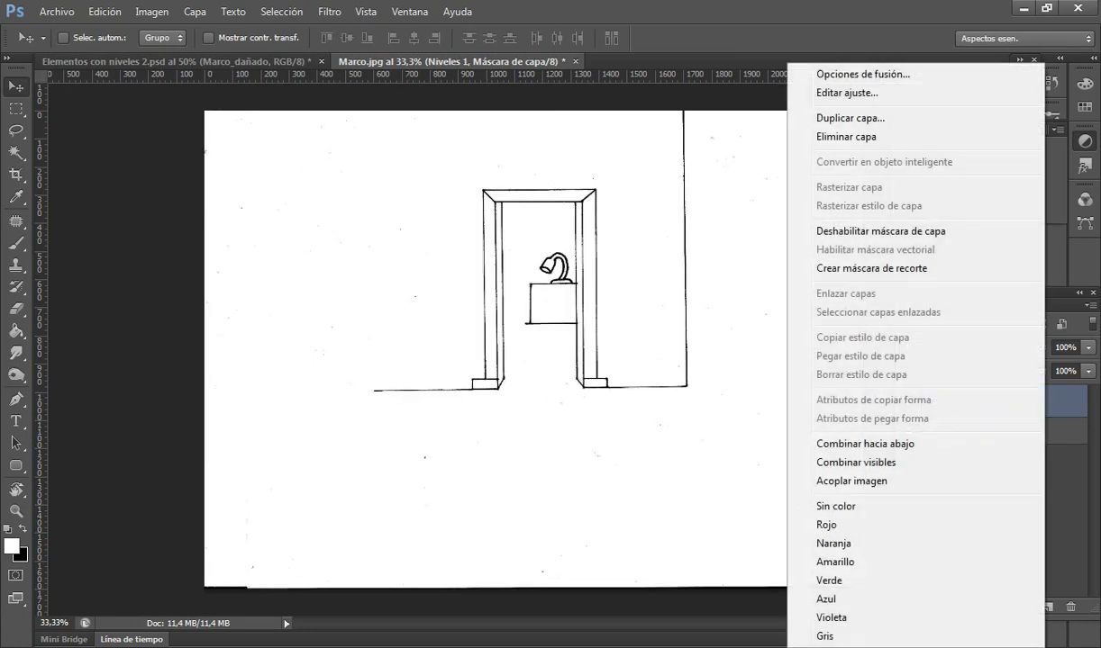
click(850, 118)
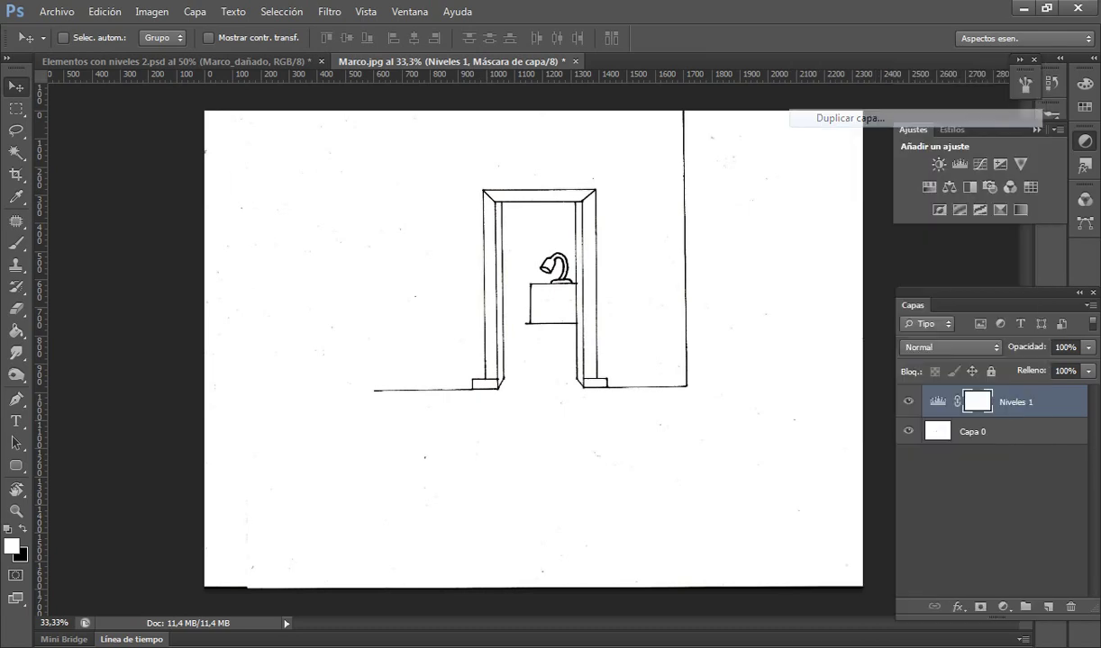
click(570, 161)
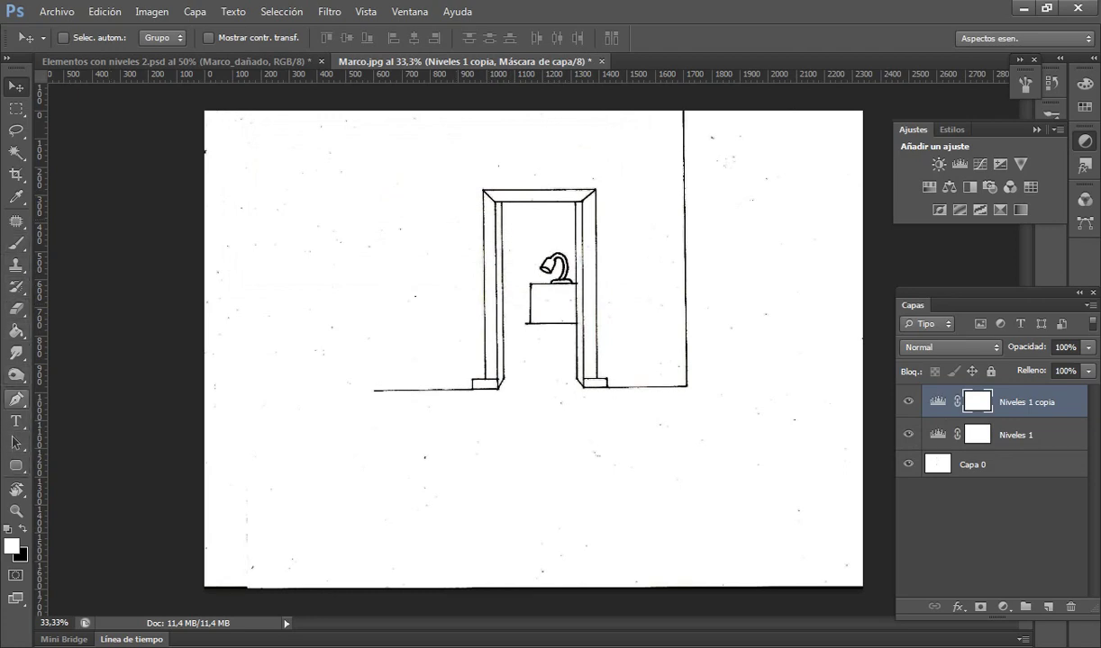
click(16, 510)
click(483, 327)
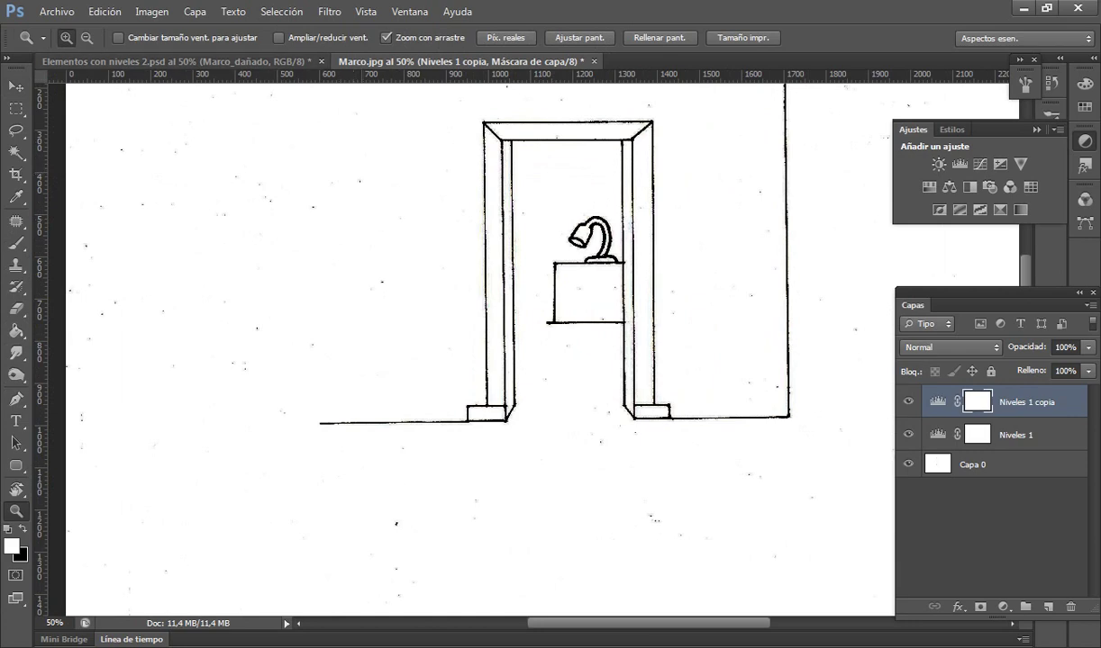
Switch to Elementos con niveles 2.psd, undo the removal of the broken board from Marco_dañado, and clear the selection
click(175, 60)
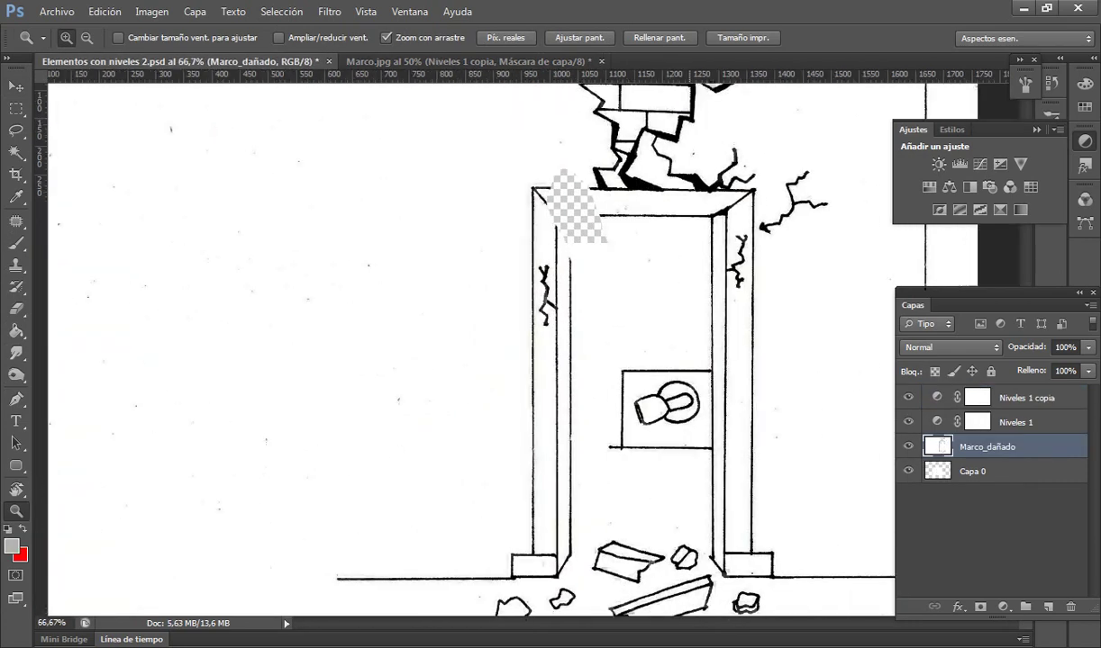
click(680, 349)
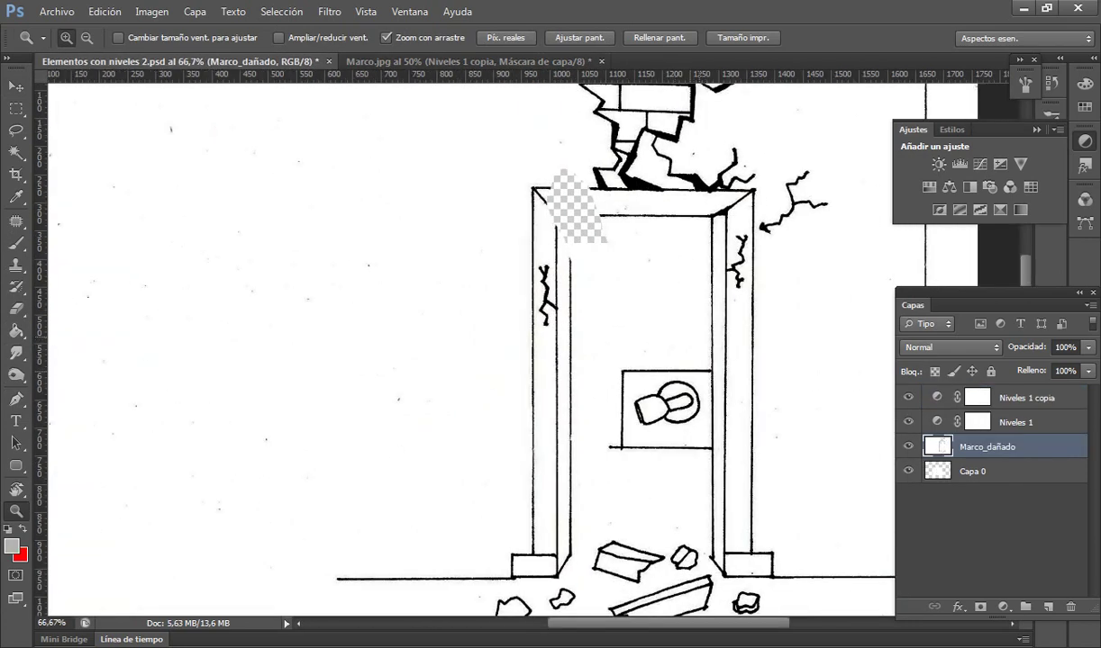
key(ctrl+alt+z)
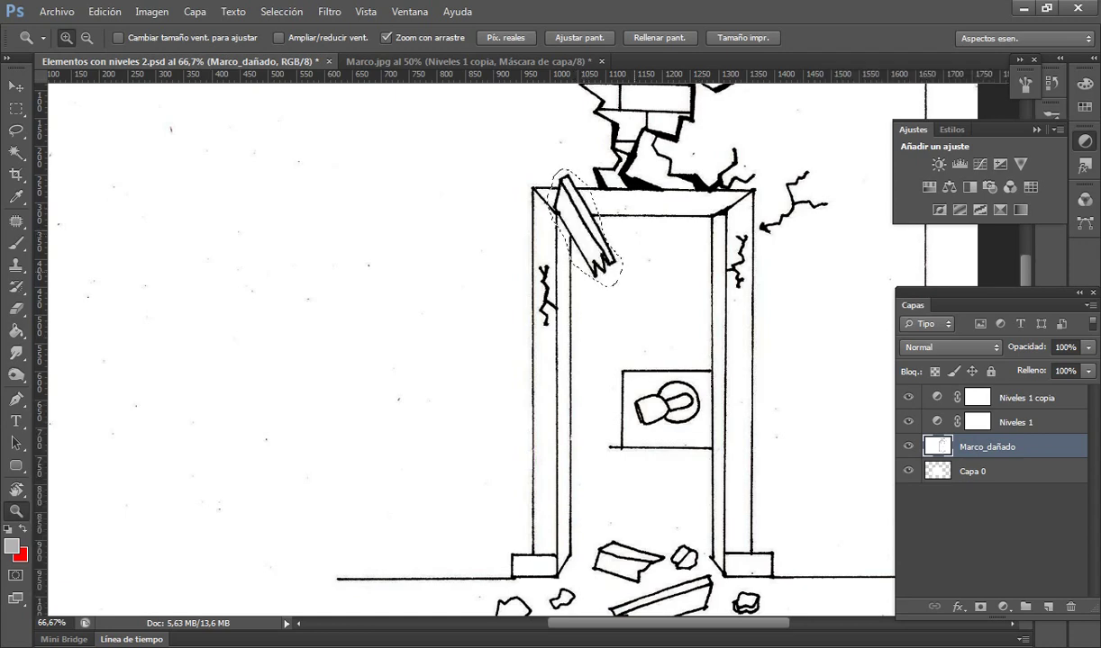
key(ctrl+alt+z)
key(ctrl+d)
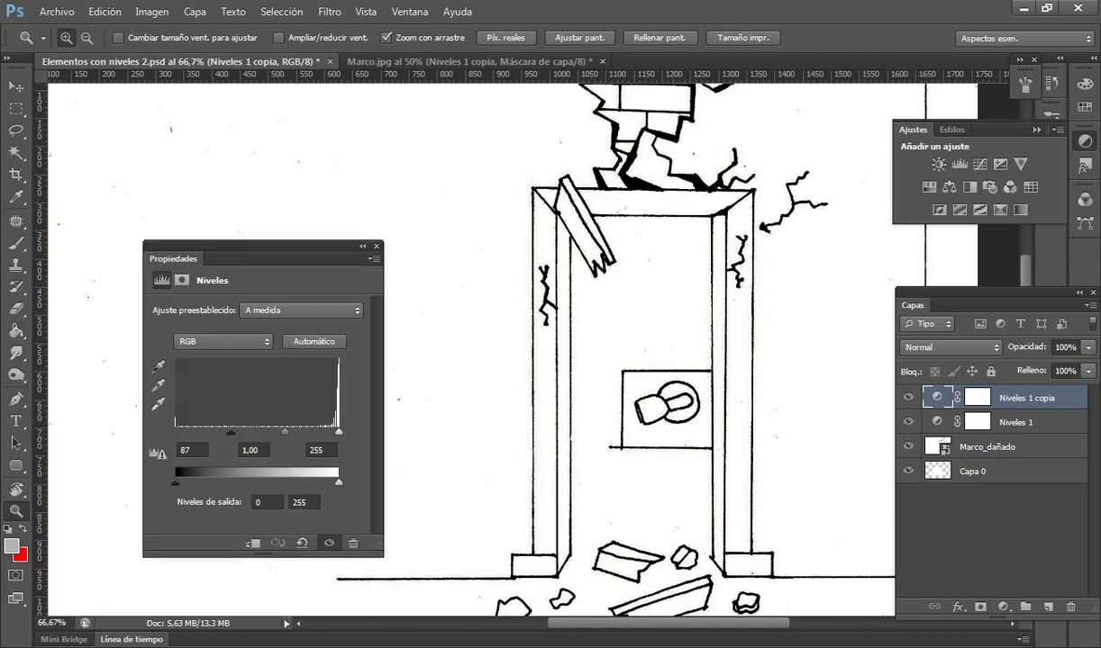
Set the midtones of the Niveles 1 copia adjustment to 0,83 and hide that layer
mouse_move(285, 433)
mouse_down()
mouse_move(329, 432)
mouse_move(291, 433)
mouse_up()
click(908, 397)
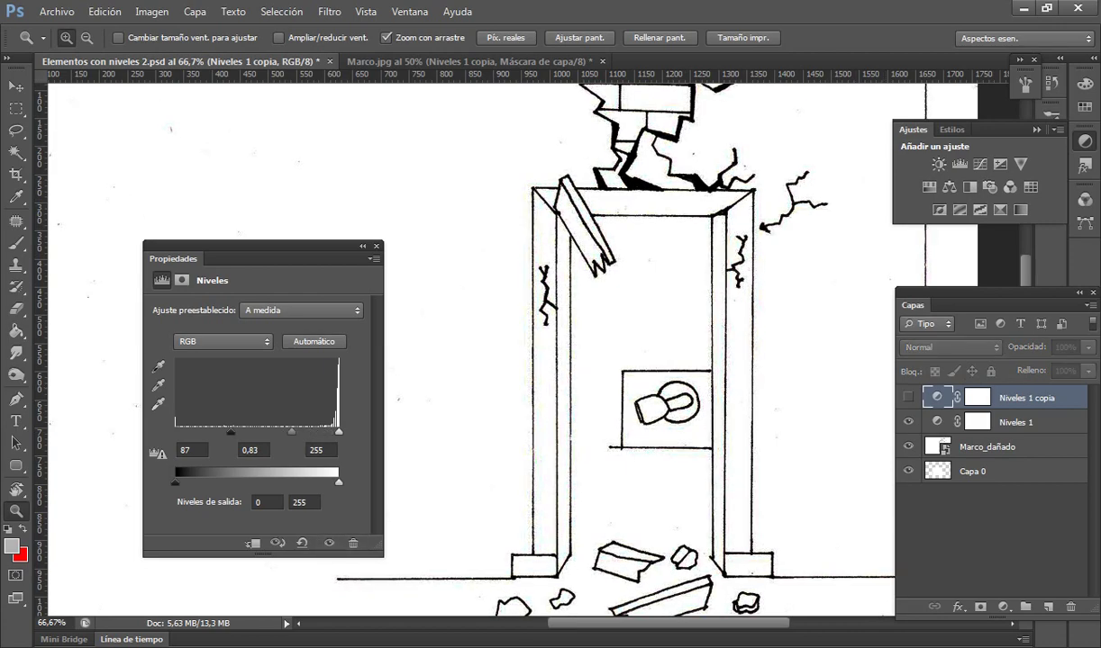
Try the Niveles 1 adjustment with shadow input 0 and midtones 2,46, and show Niveles 1 copia again
click(1016, 422)
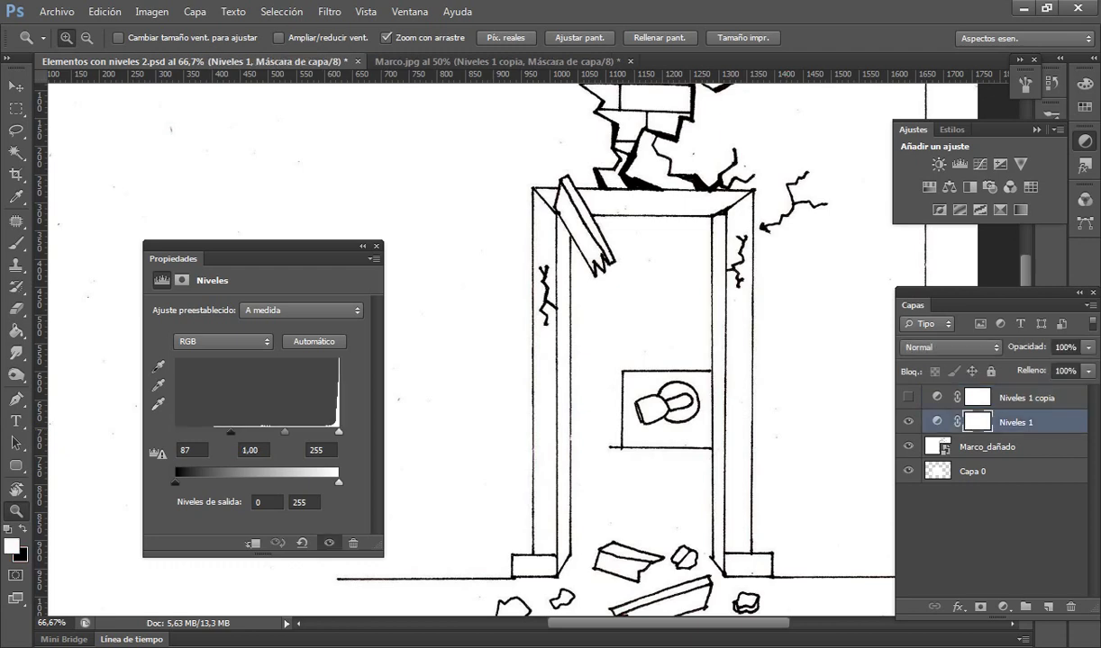
drag(230, 432, 205, 432)
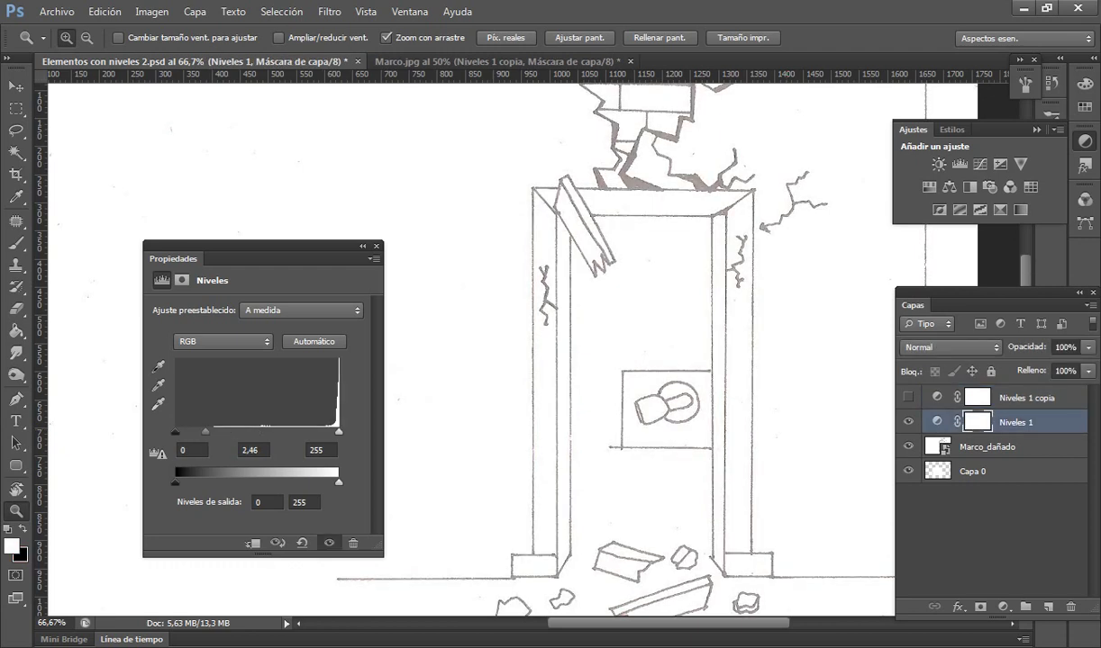
click(376, 246)
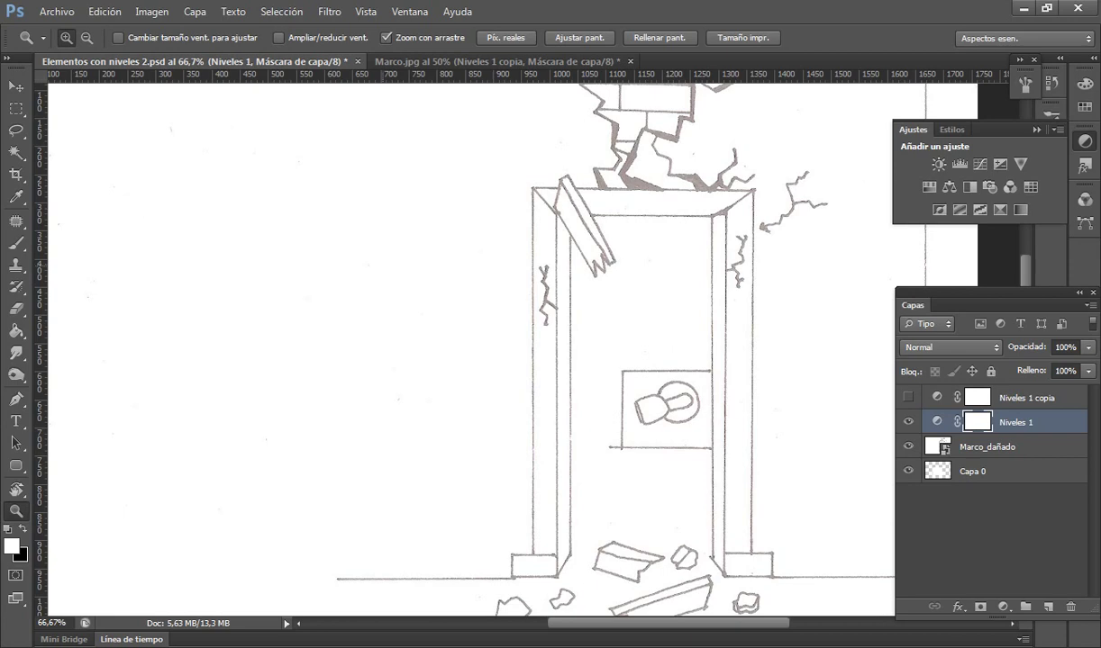
click(908, 397)
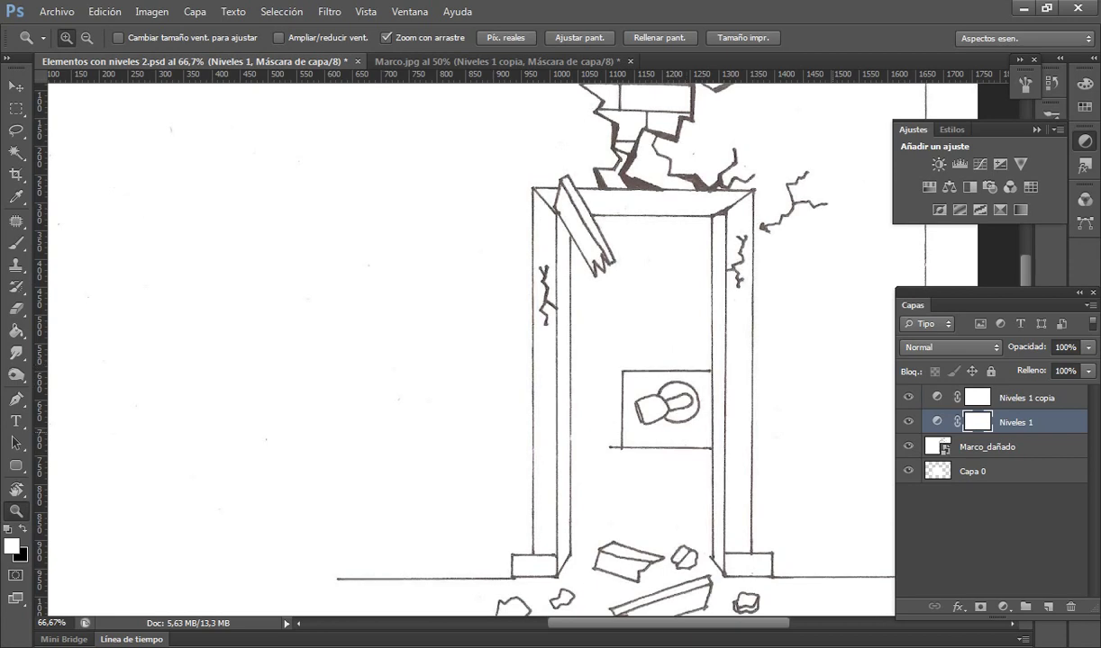
click(1022, 397)
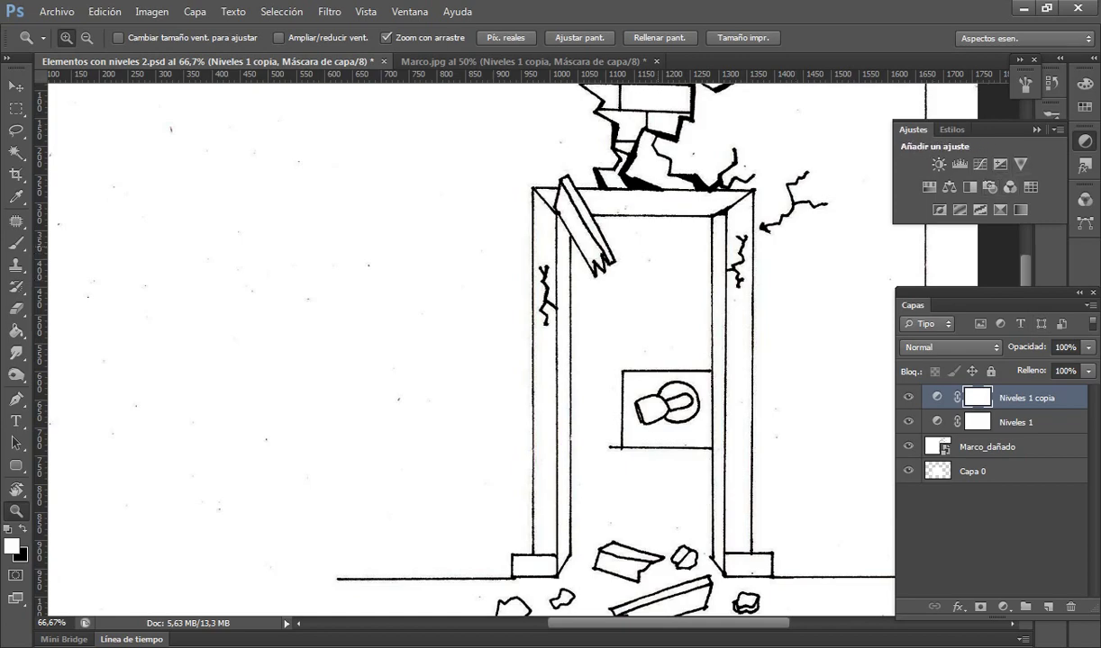
click(152, 12)
mouse_move(251, 54)
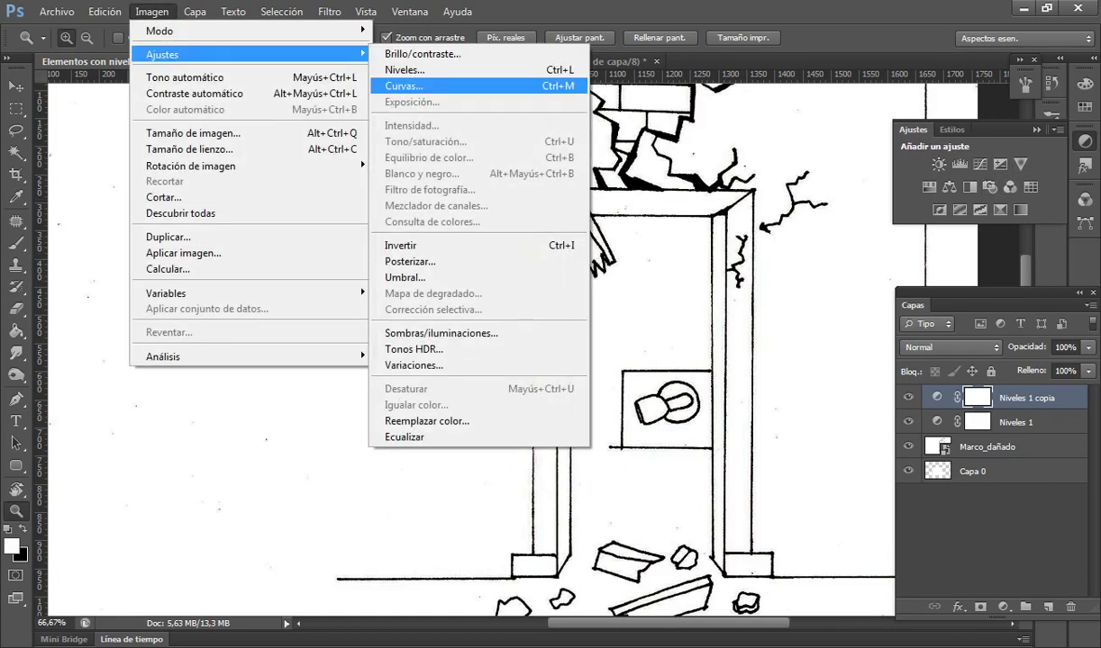
key(Escape)
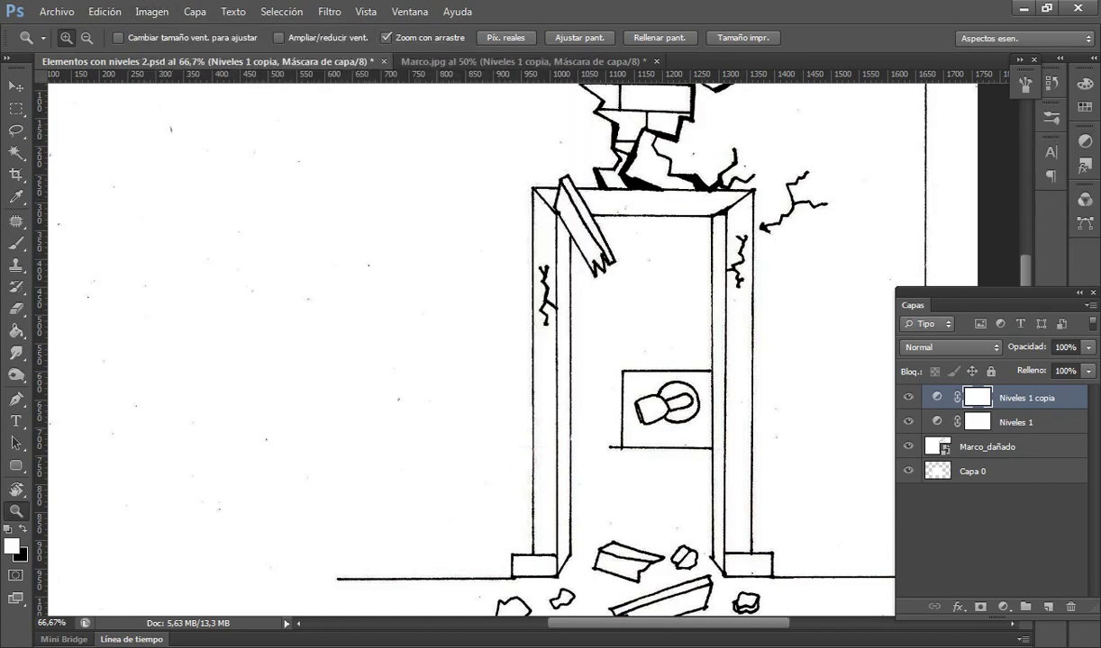
click(1084, 141)
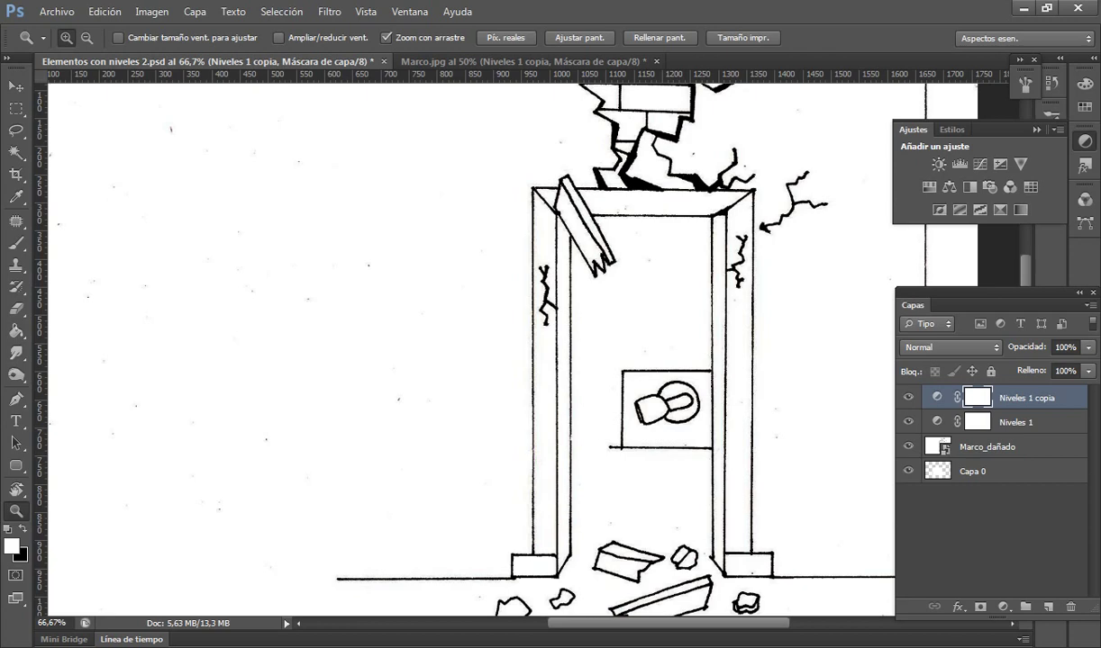
Place the 2_Marco_dañado image from the Bocetos folder directly above the Marco_dañado layer, beneath the two Levels adjustments
click(987, 446)
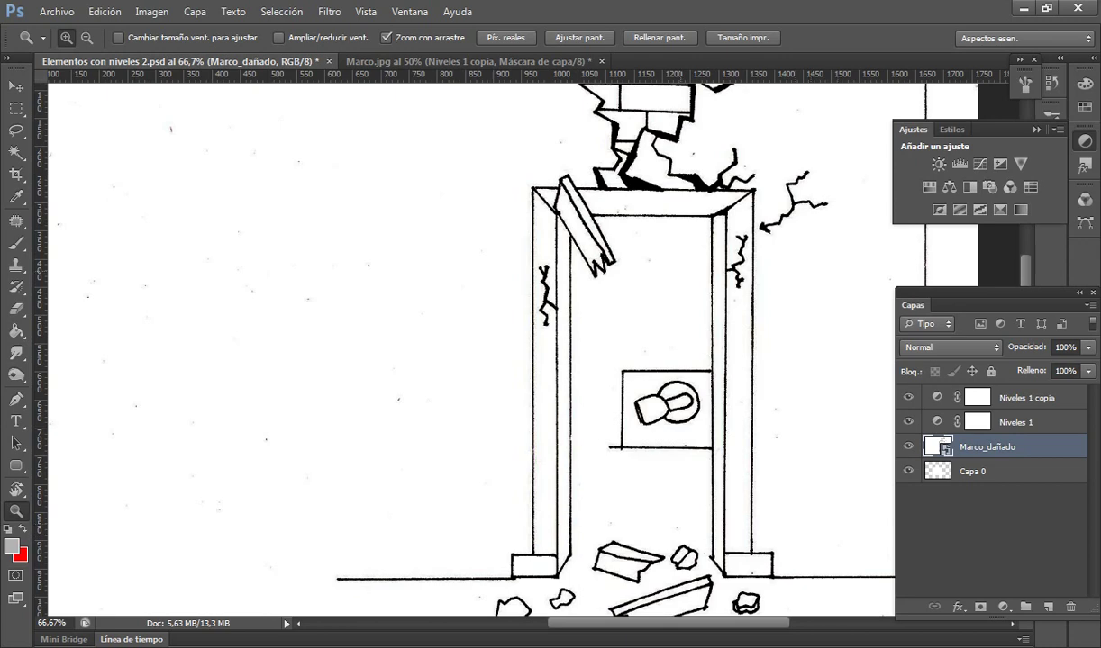
click(464, 61)
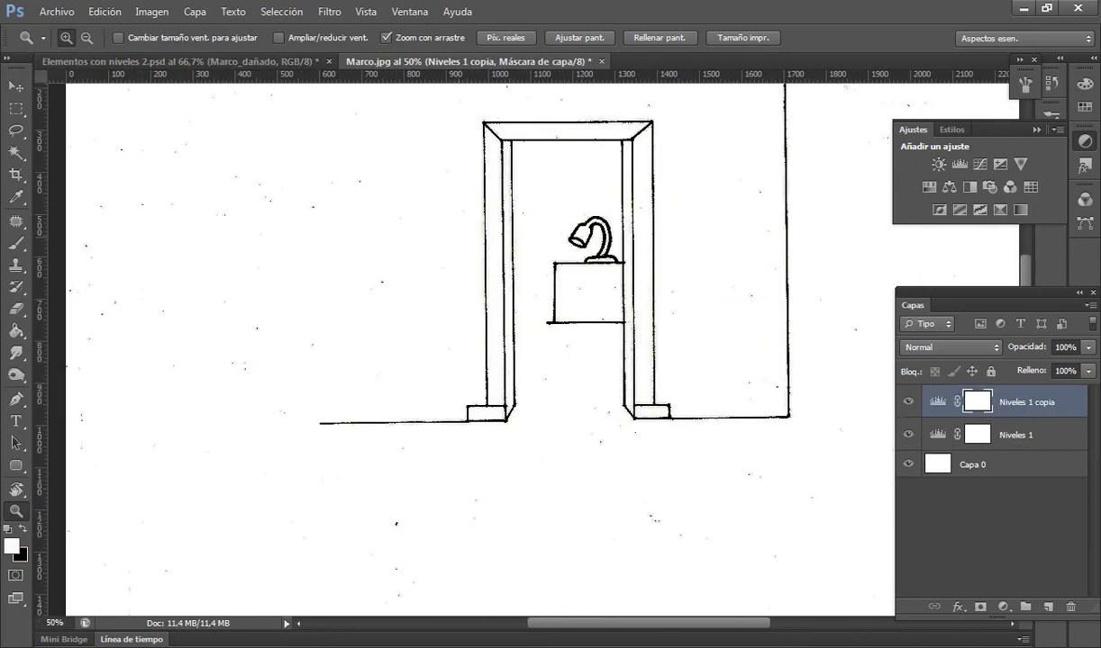
click(180, 62)
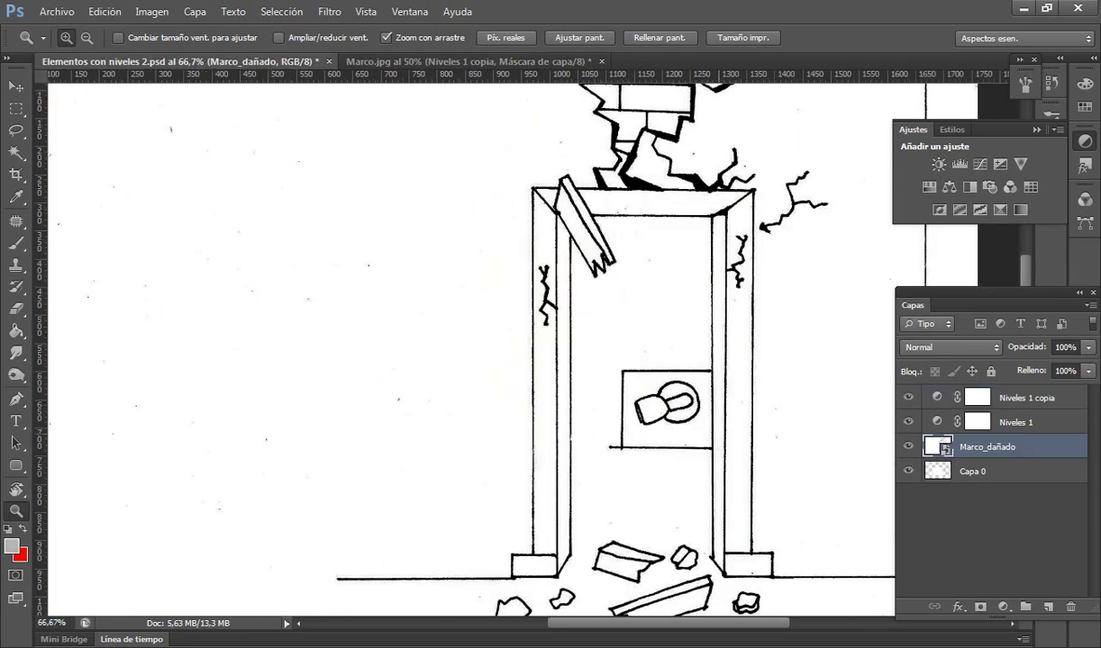
key(alt+Tab)
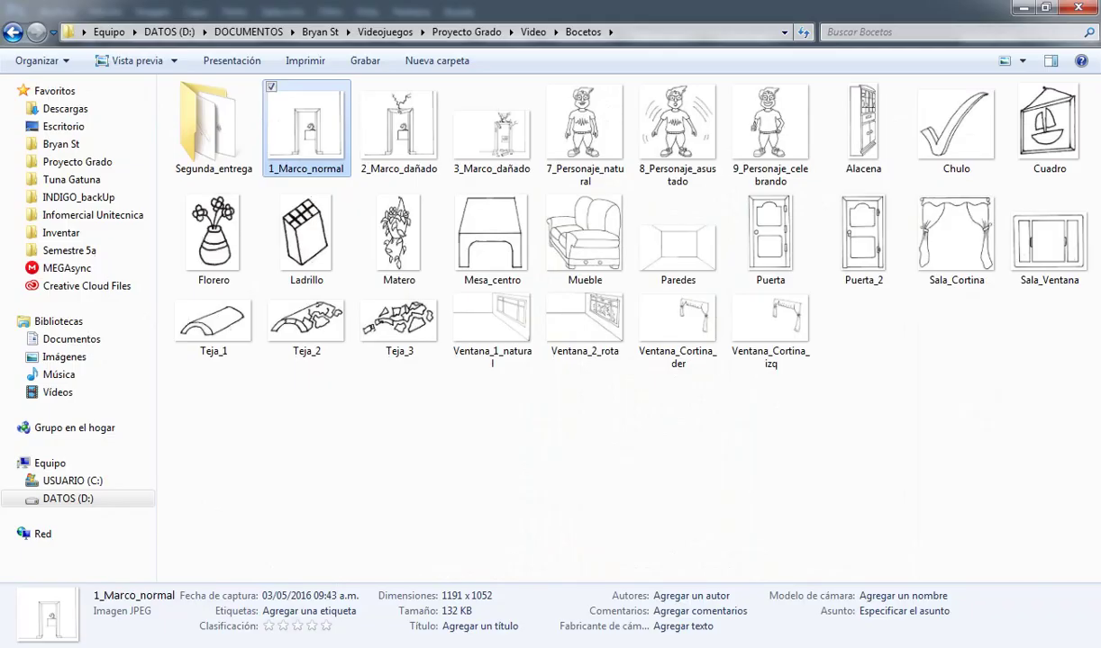
drag(401, 135, 864, 340)
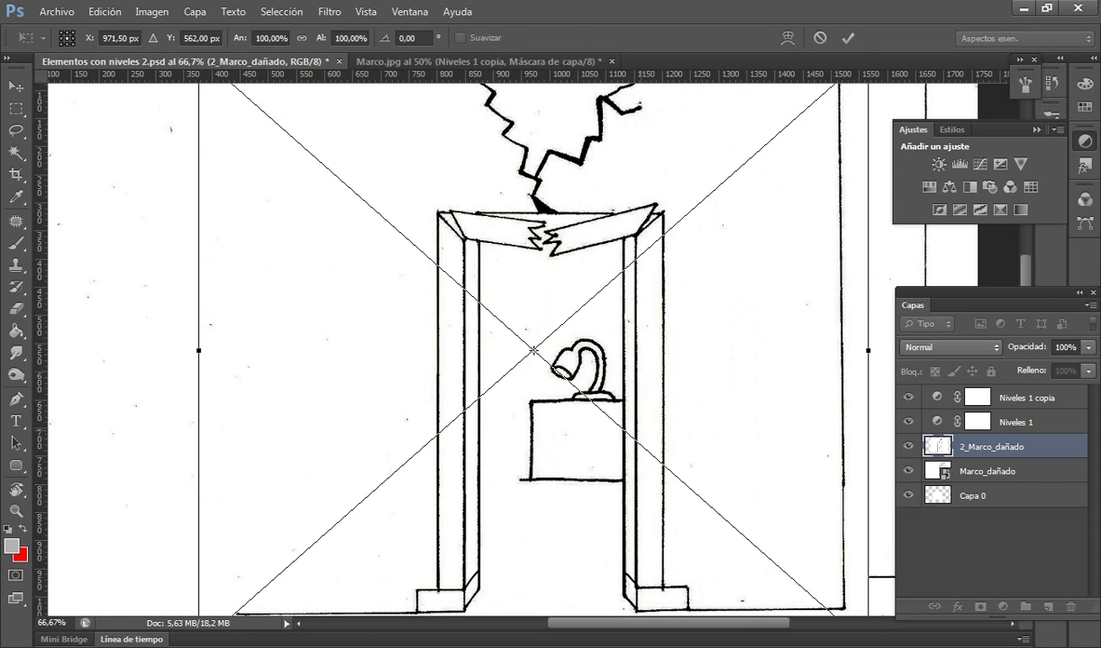
key(Return)
key(z)
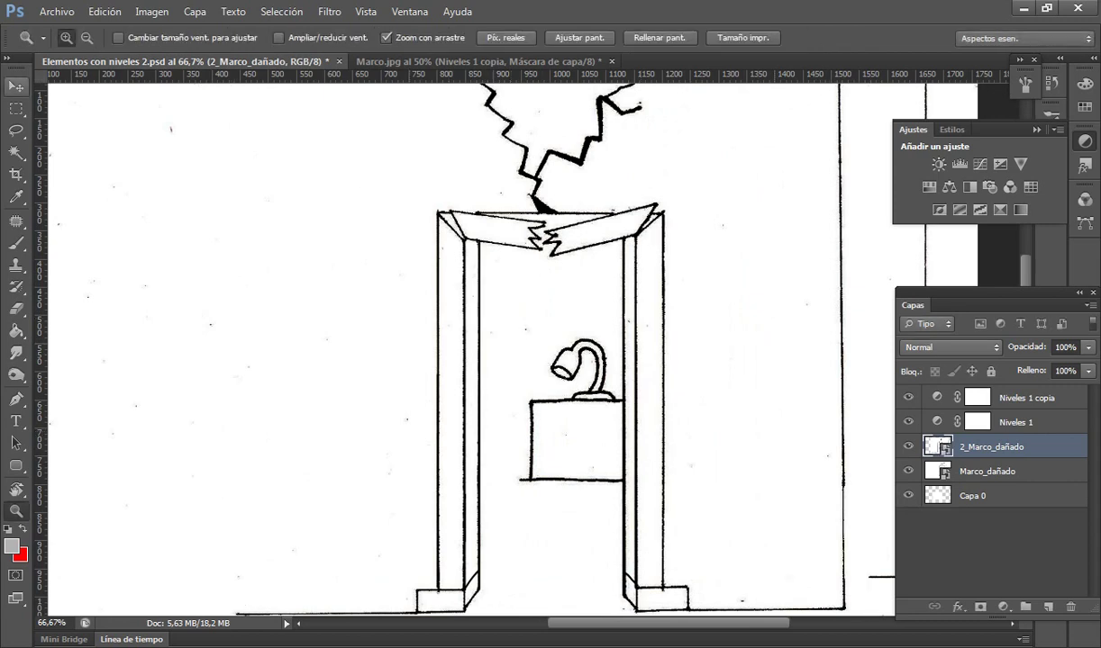
key(v)
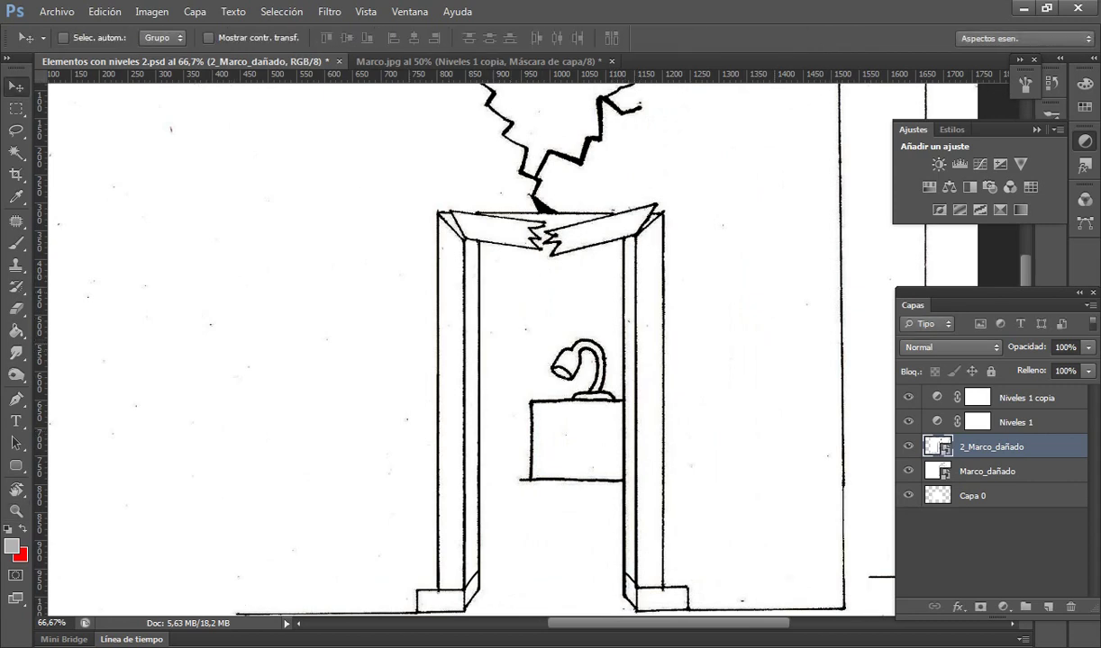
Toggle the visibility of the 2_Marco_dañado layer to compare its line art with the Marco_dañado layer
click(908, 446)
click(908, 447)
click(907, 446)
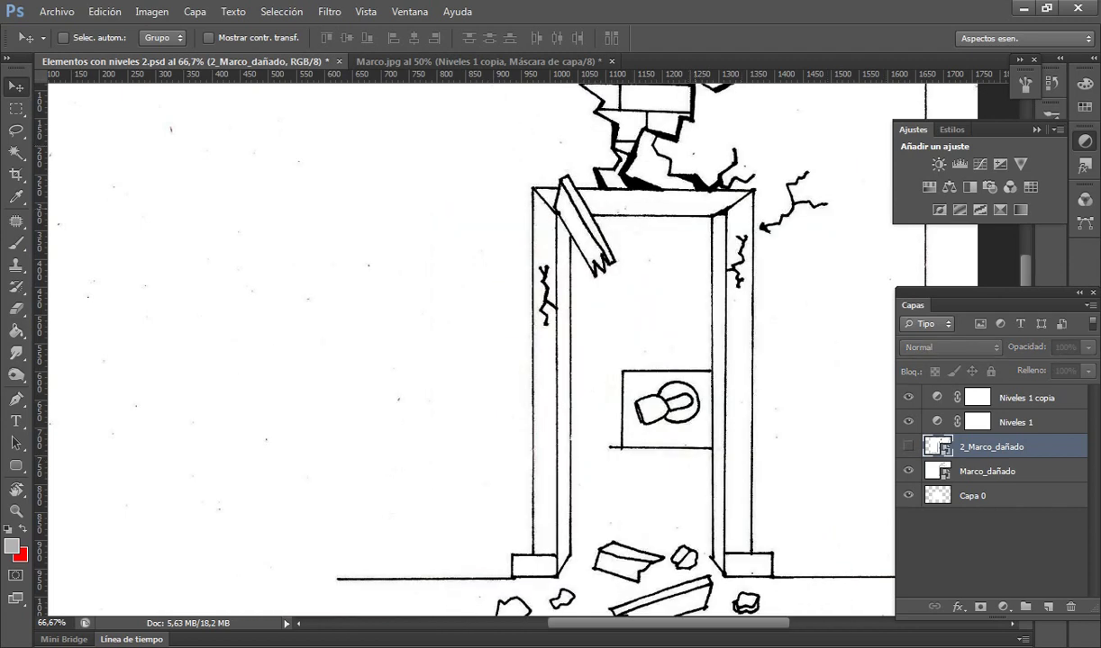
click(987, 471)
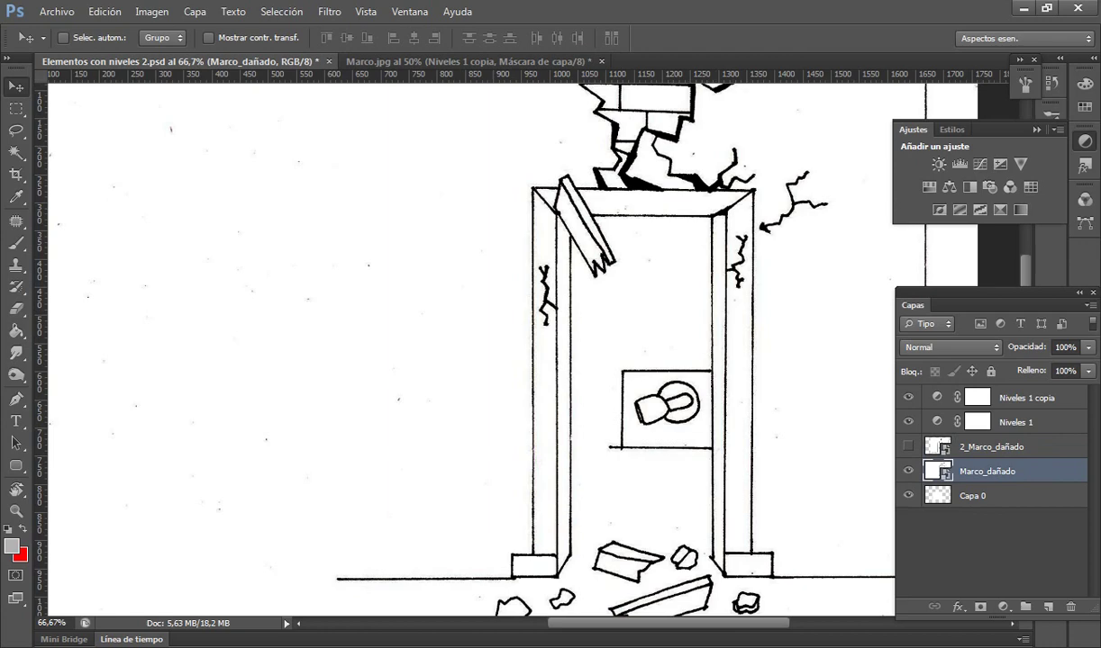
click(990, 447)
click(908, 447)
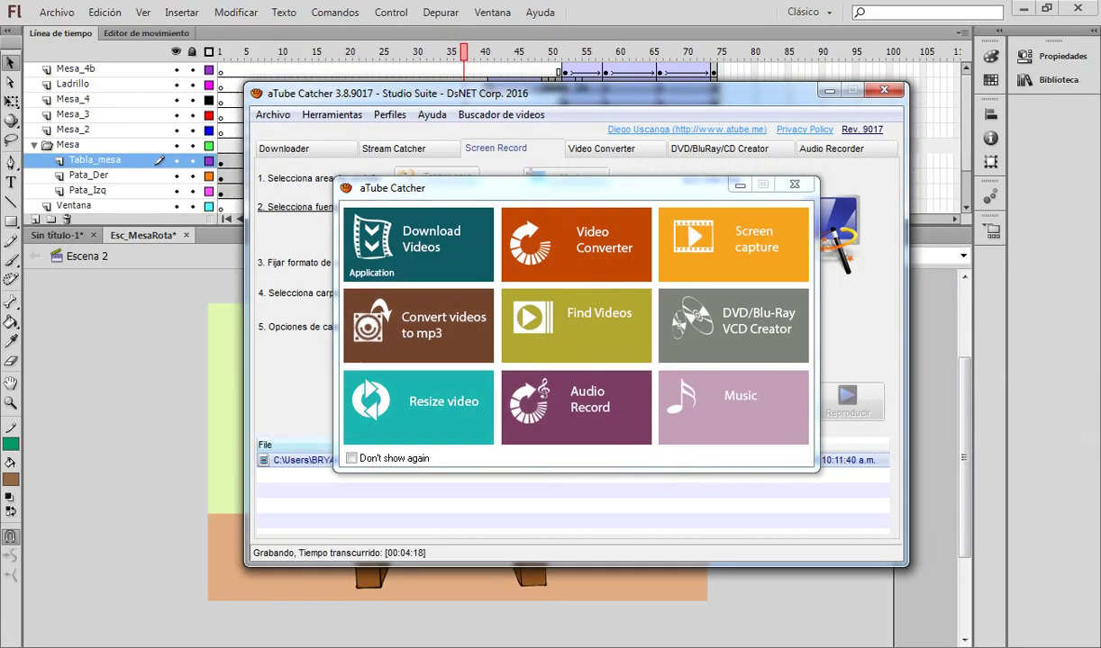
Switch to Illustrator and create a new document from the Vídeo y película profile with the HDV 1080 size, 1920 x 1080 px
click(794, 184)
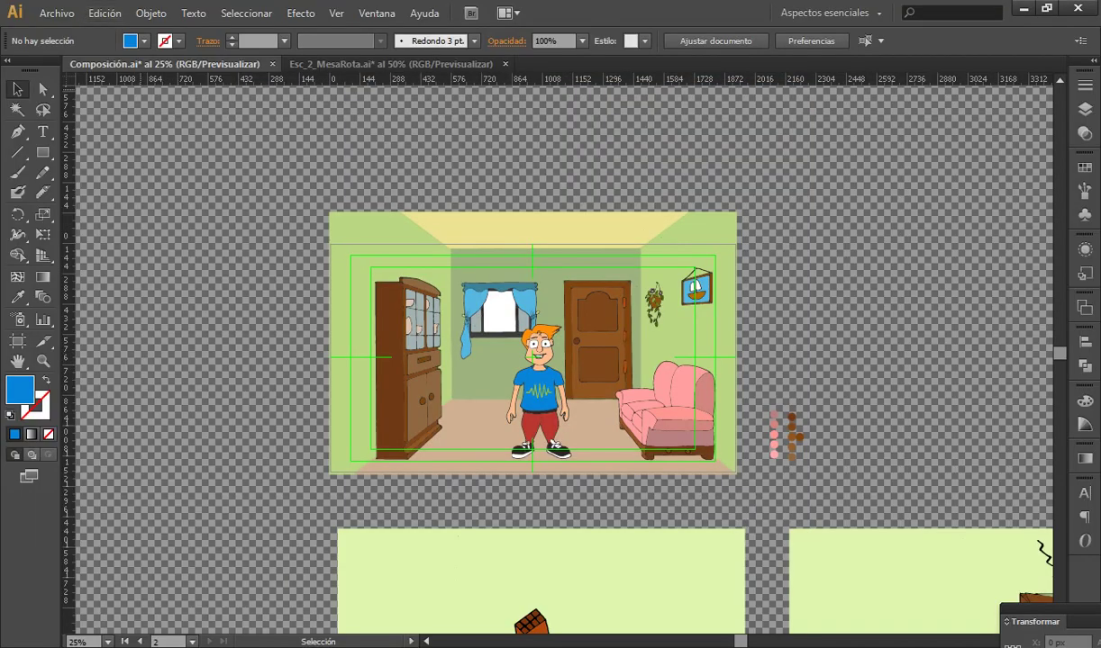
click(354, 64)
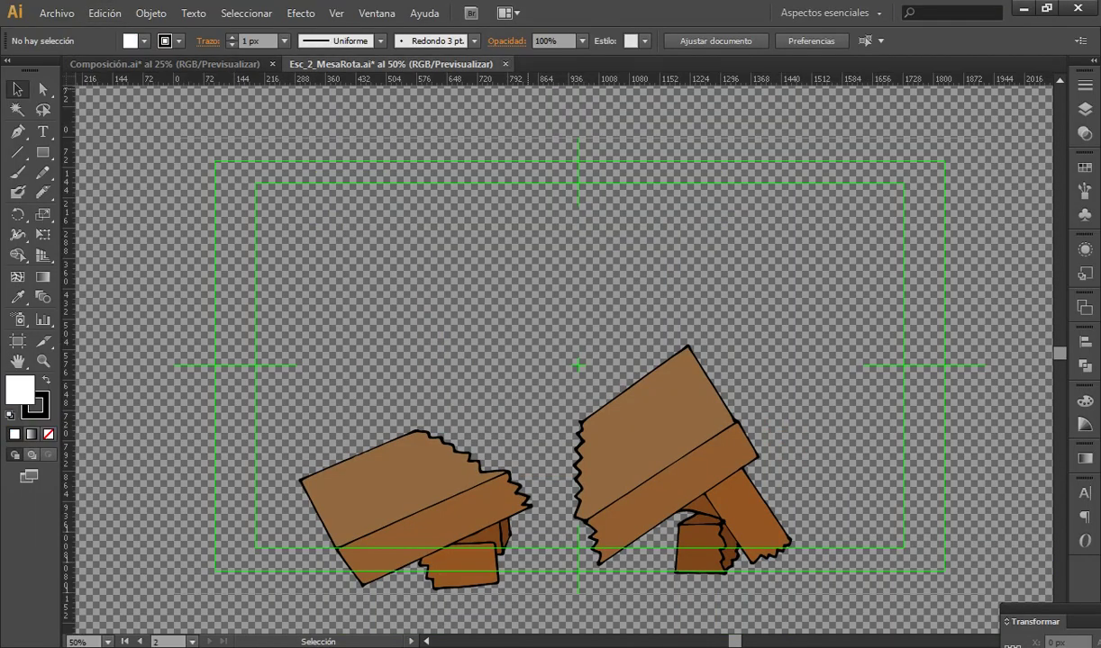
click(57, 13)
click(73, 32)
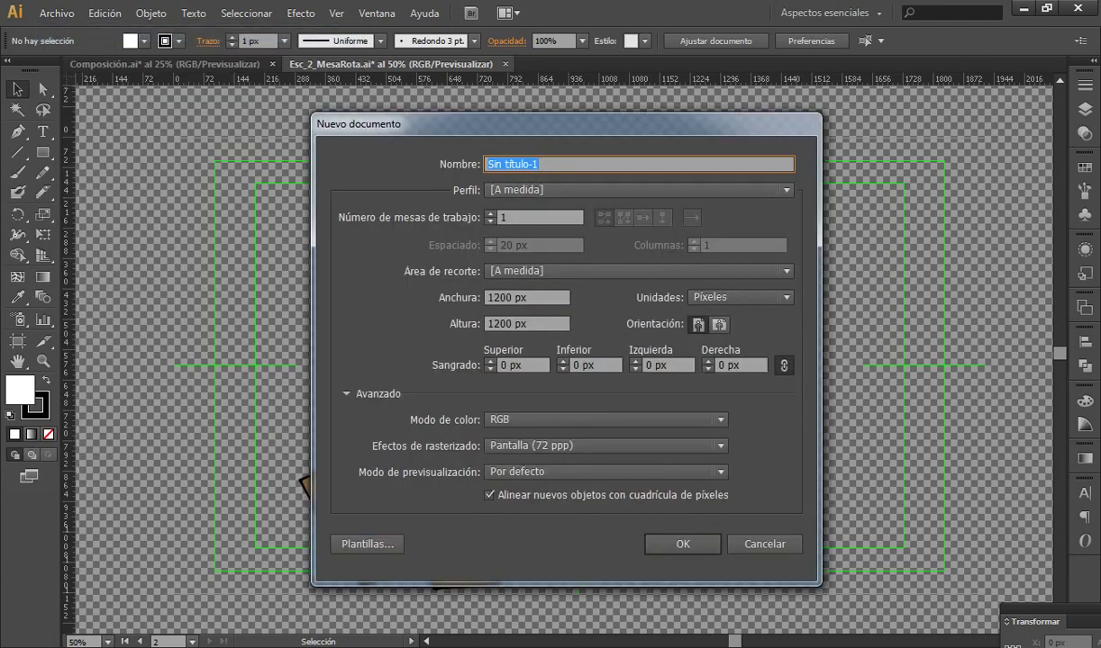
click(638, 190)
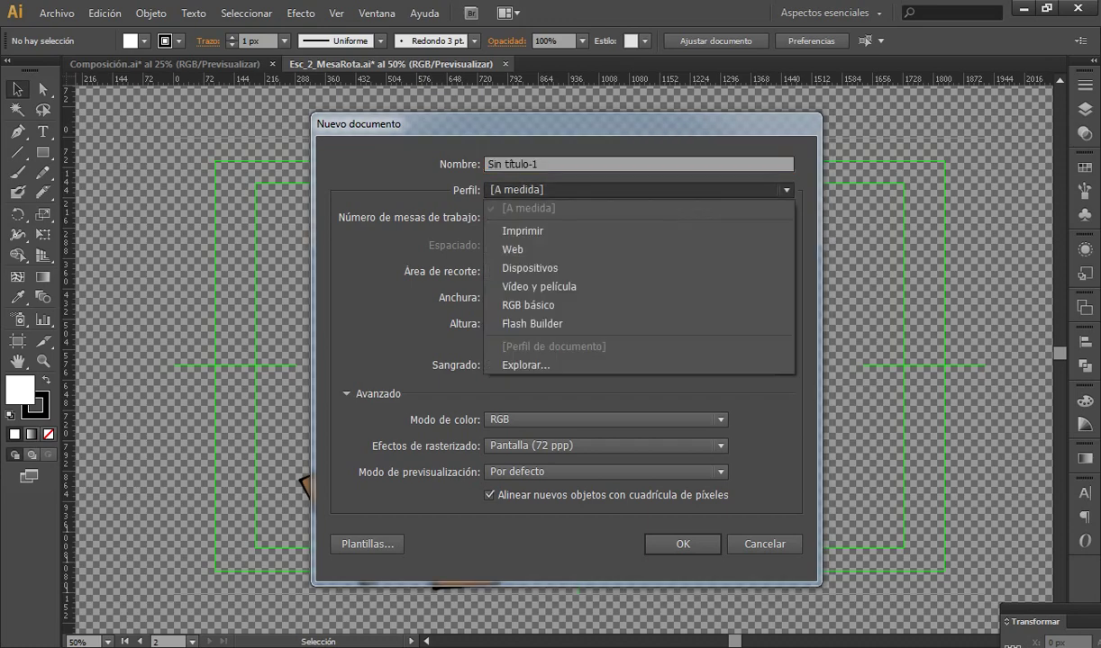
click(538, 286)
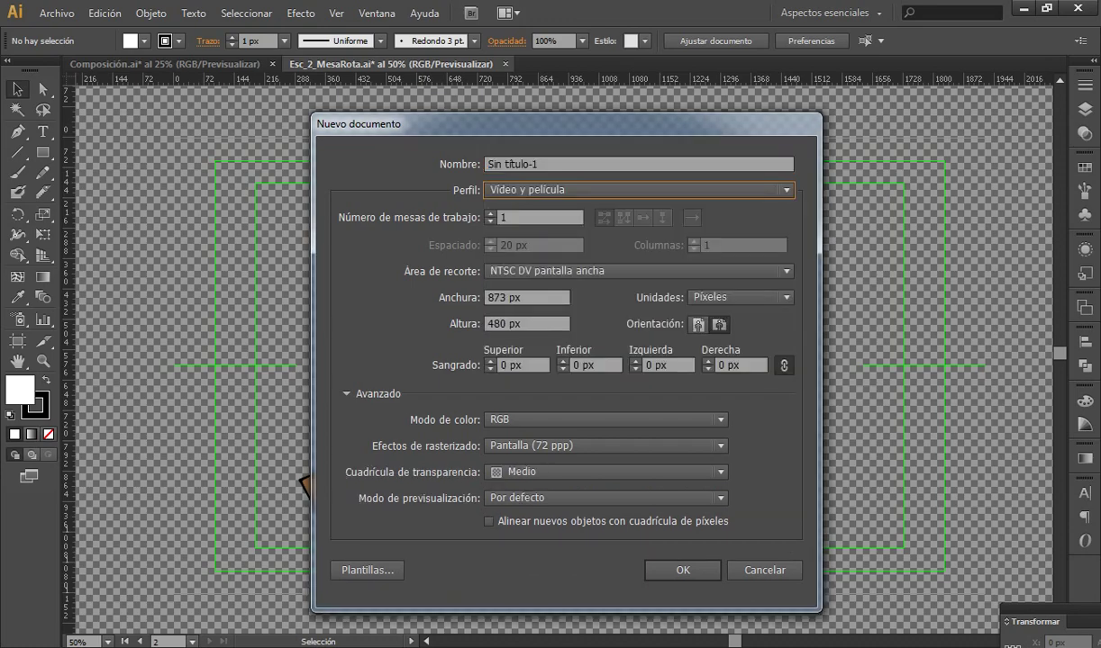
click(637, 271)
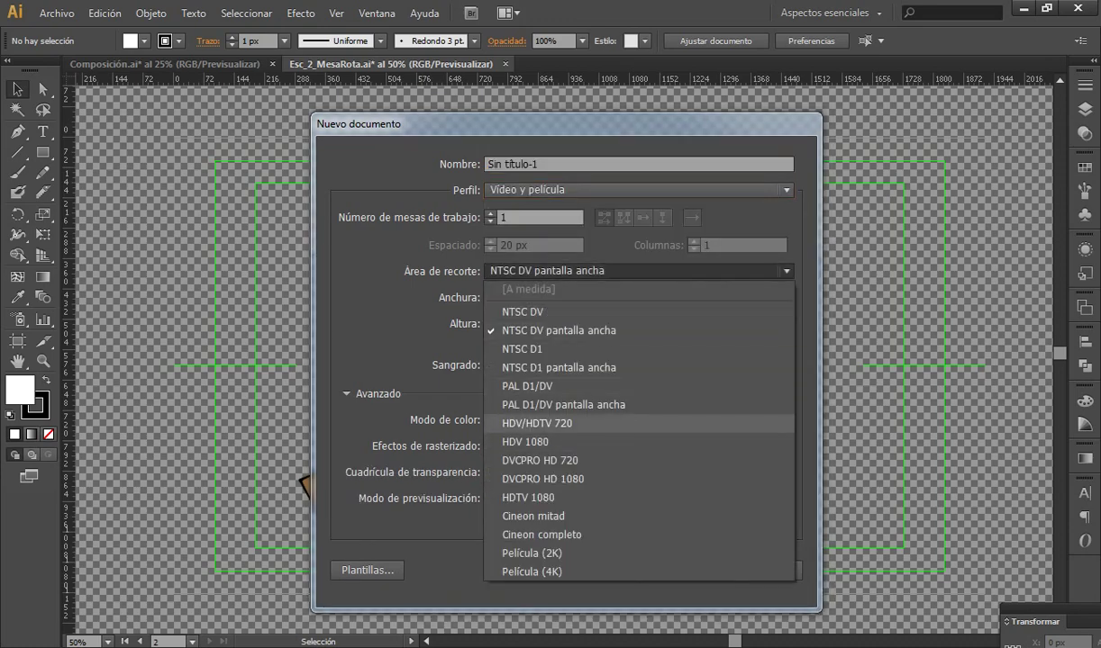
key(Escape)
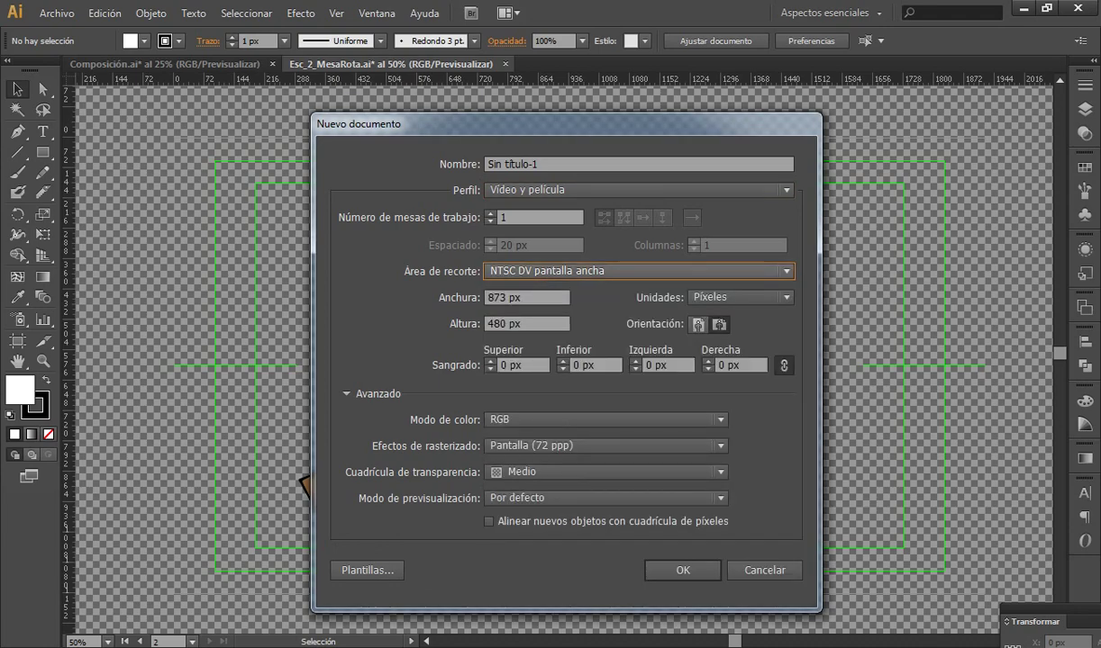
click(638, 271)
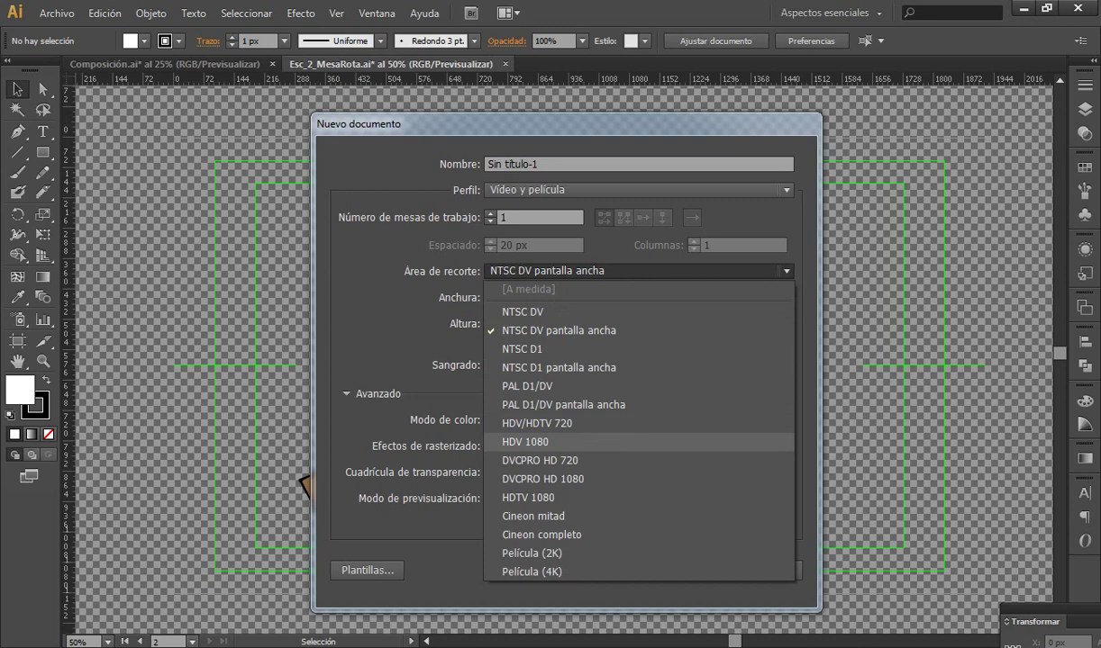
click(525, 441)
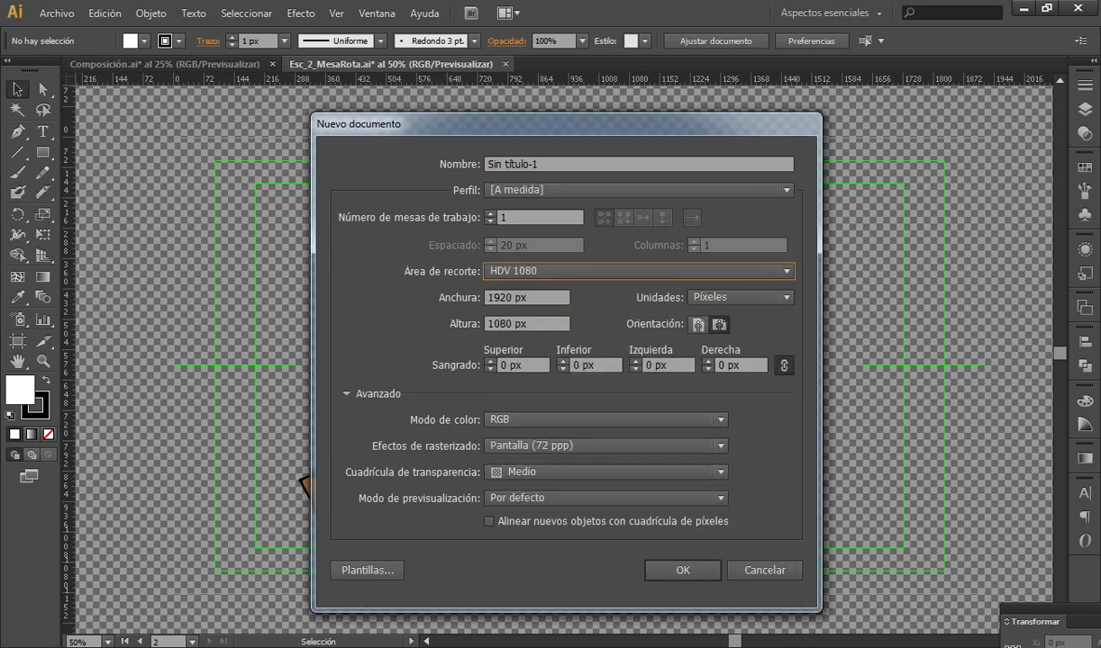
click(682, 570)
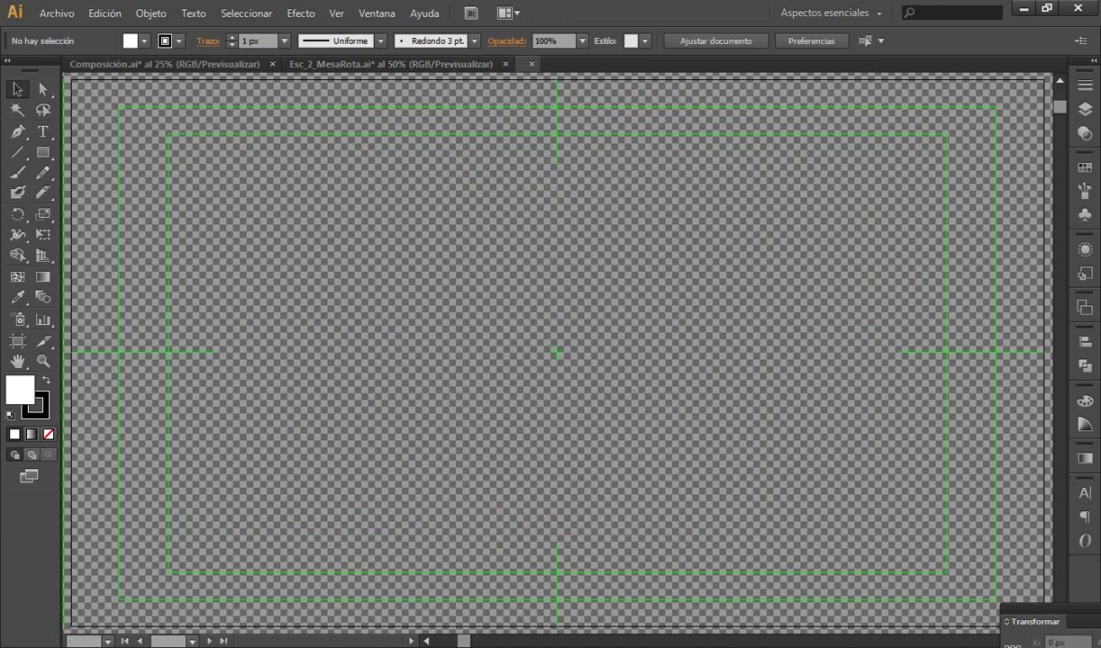
Place the 7_Personaje_natural image from the Bocetos folder as a linked file in the new document
click(57, 12)
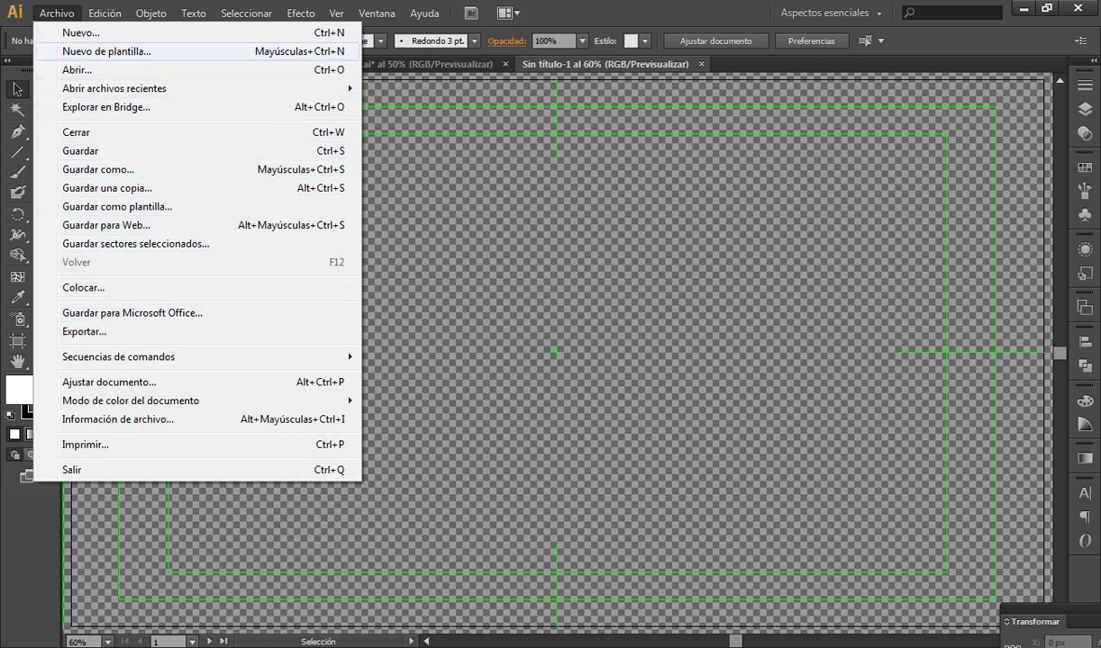
click(90, 288)
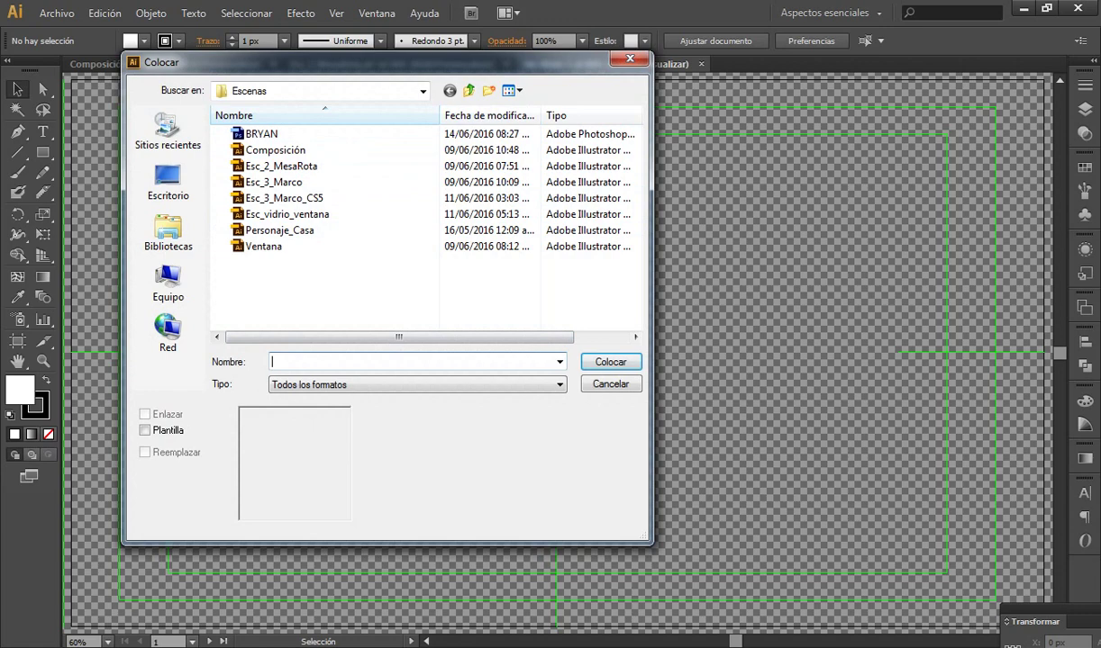
click(468, 90)
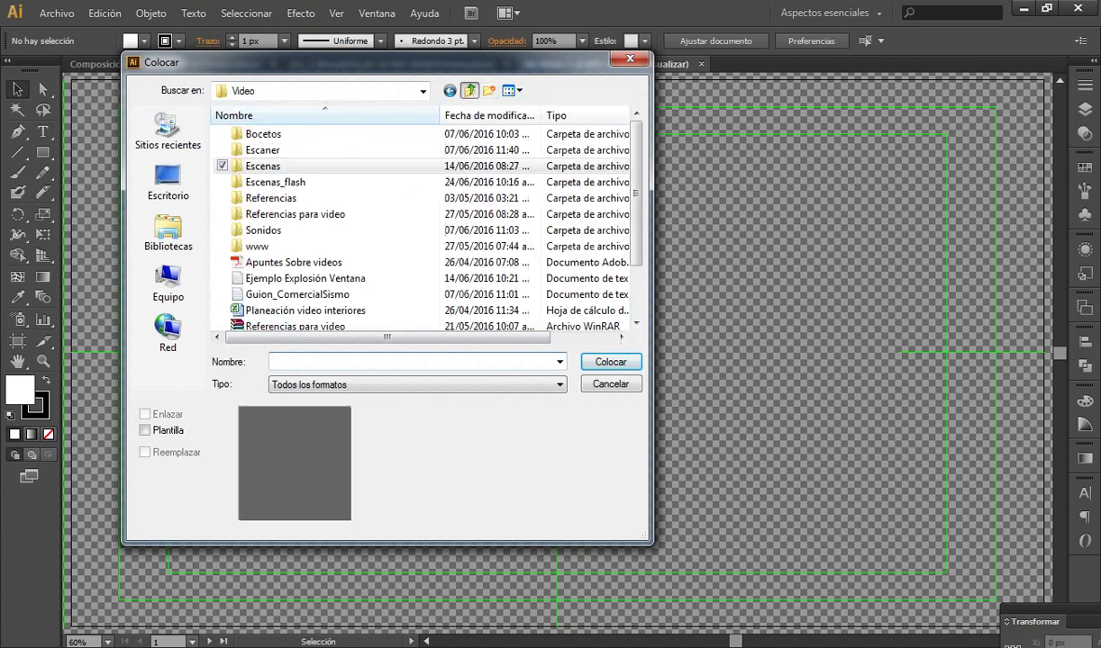
double_click(345, 128)
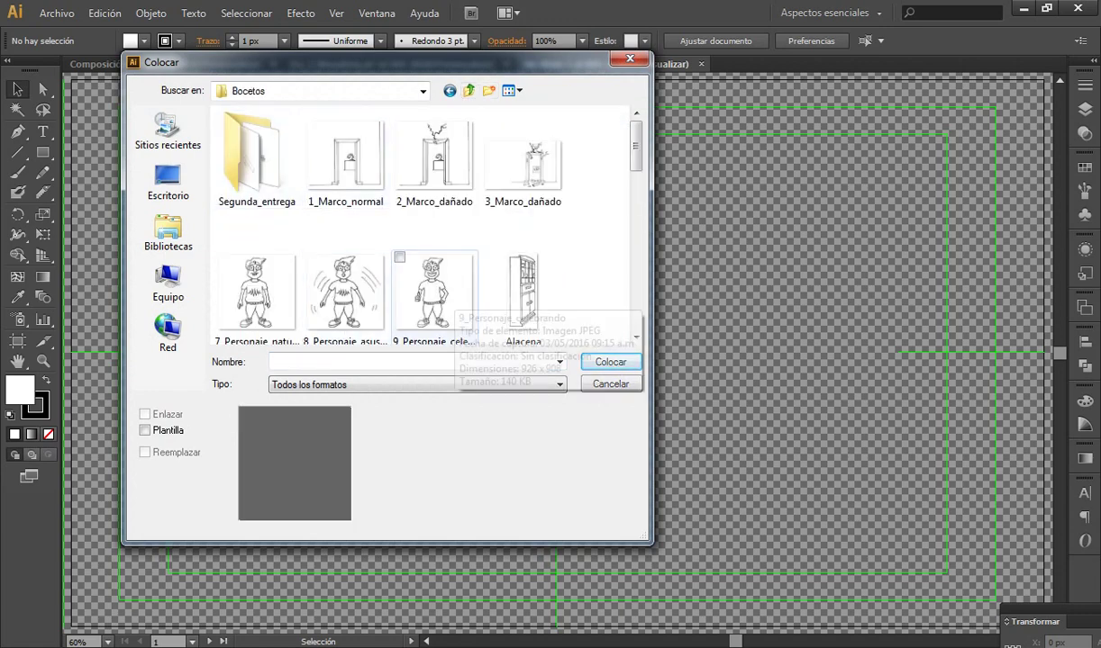
click(256, 293)
click(610, 361)
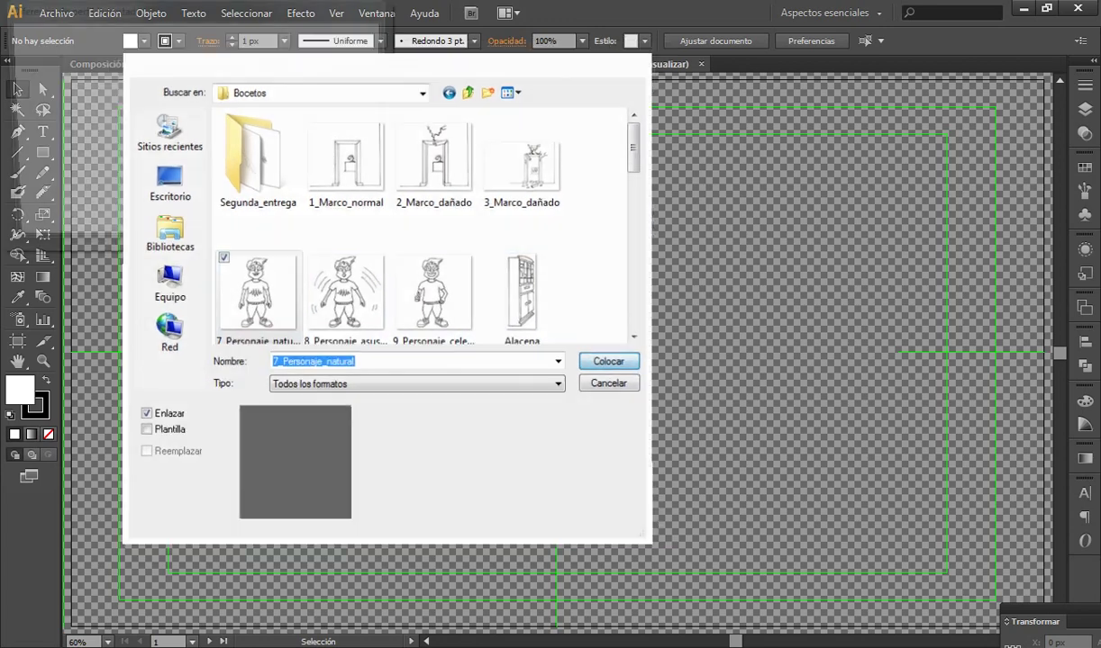
click(256, 211)
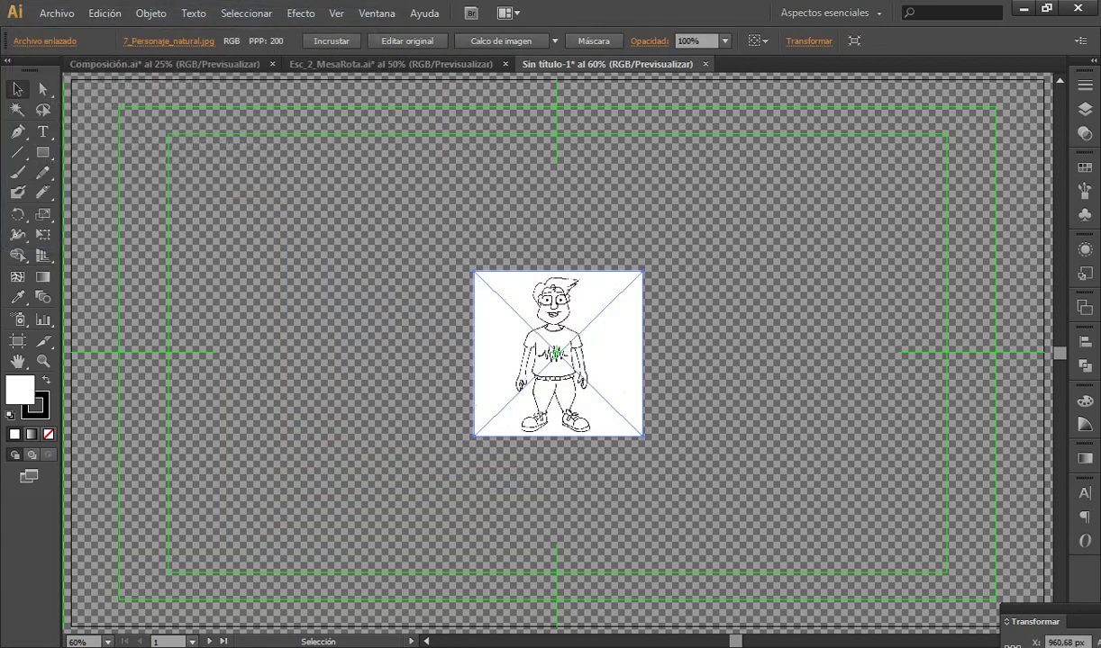
Enlarge the placed character drawing proportionally from its centre to about 968 x 950 px with Free Transform
click(43, 234)
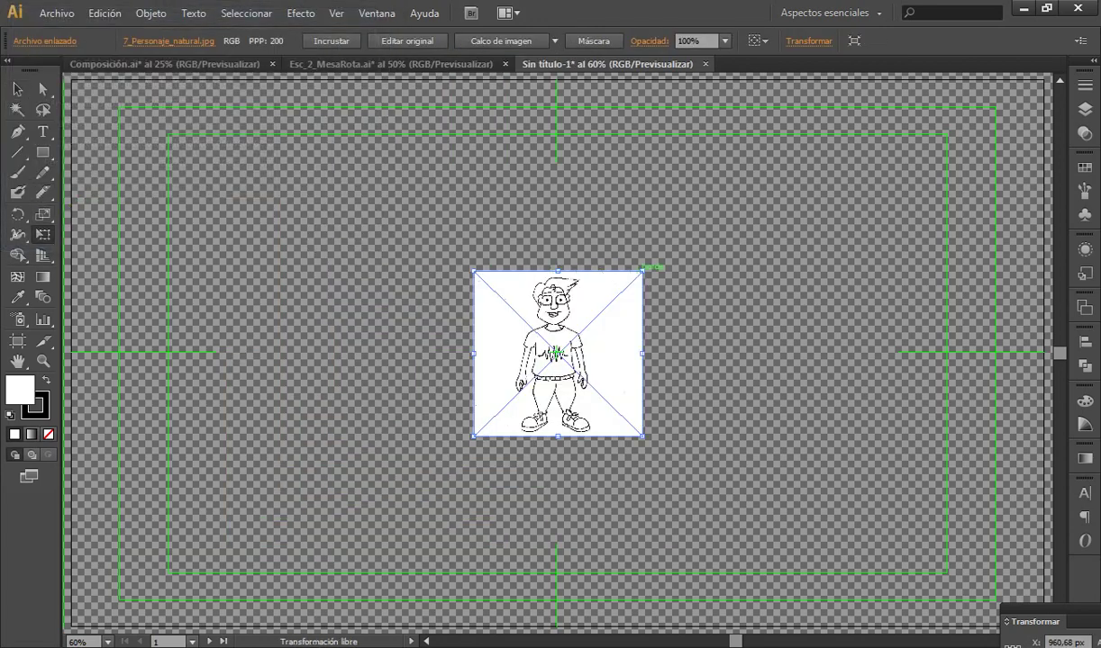
drag(643, 271, 871, 157)
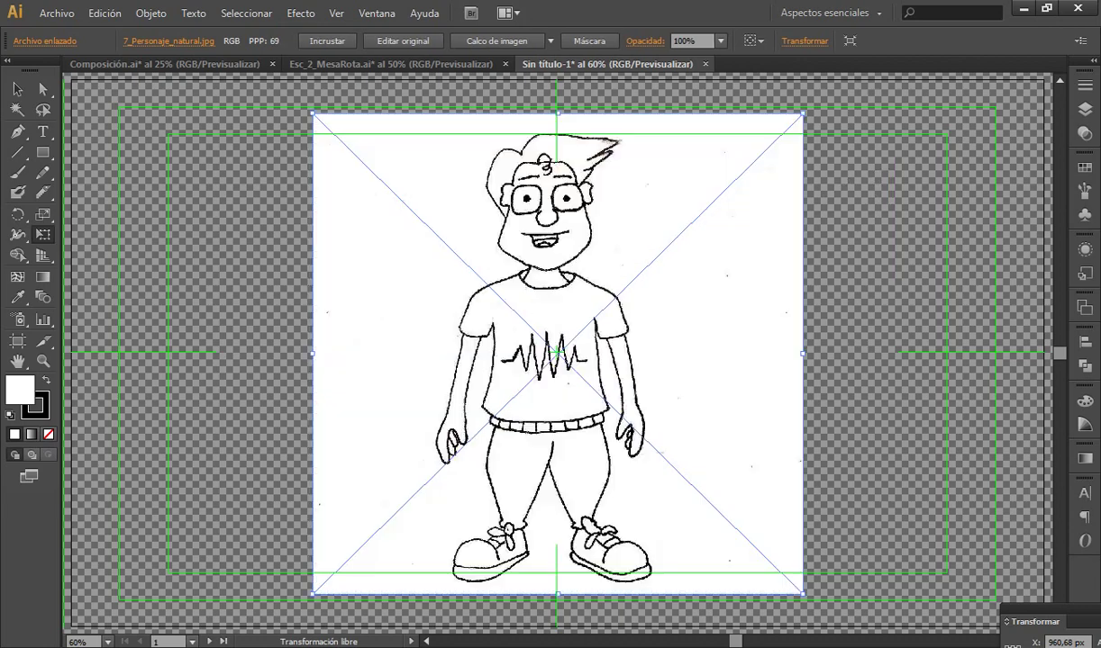
click(17, 89)
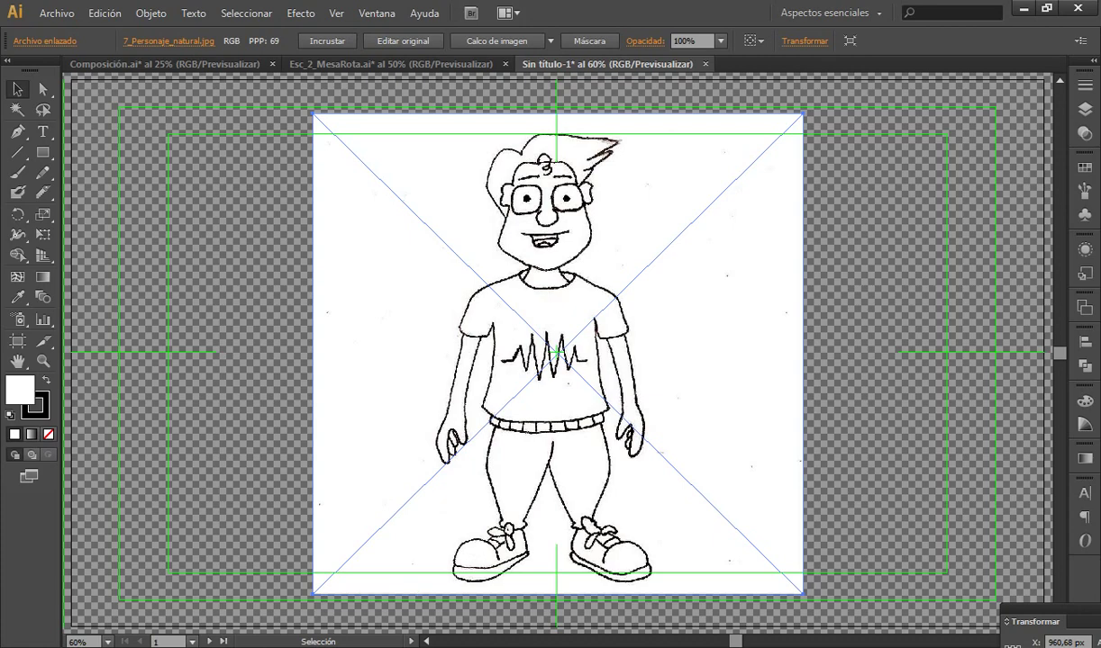
Select the character drawing and trace it with the Logotipo en blanco y negro preset
key(ctrl+shift+a)
key(ctrl+a)
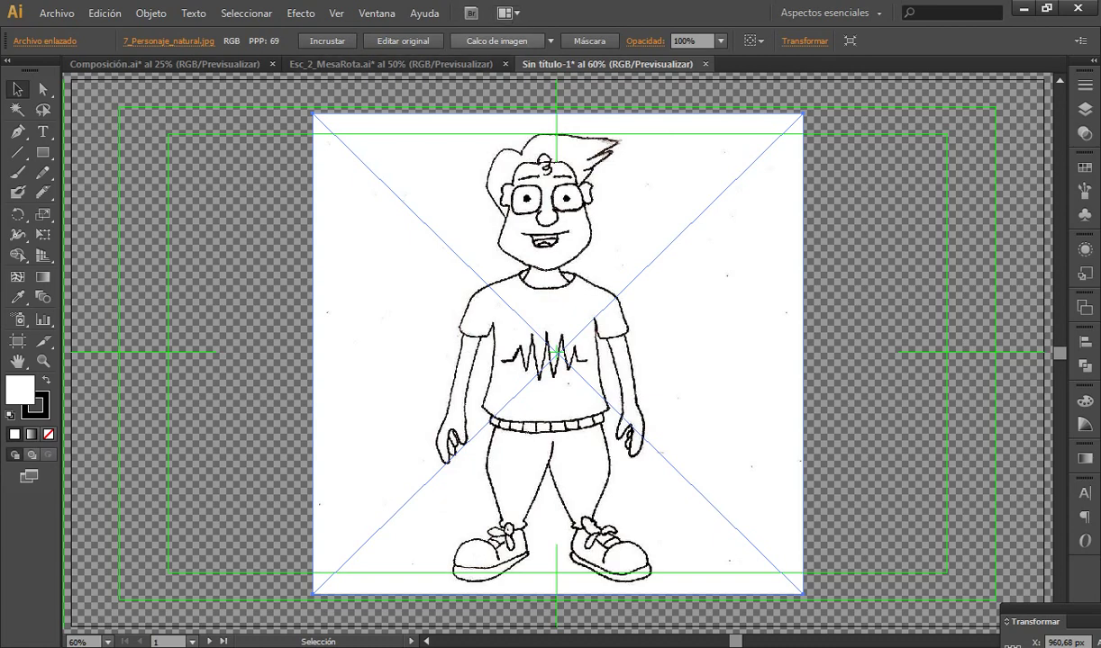
click(551, 40)
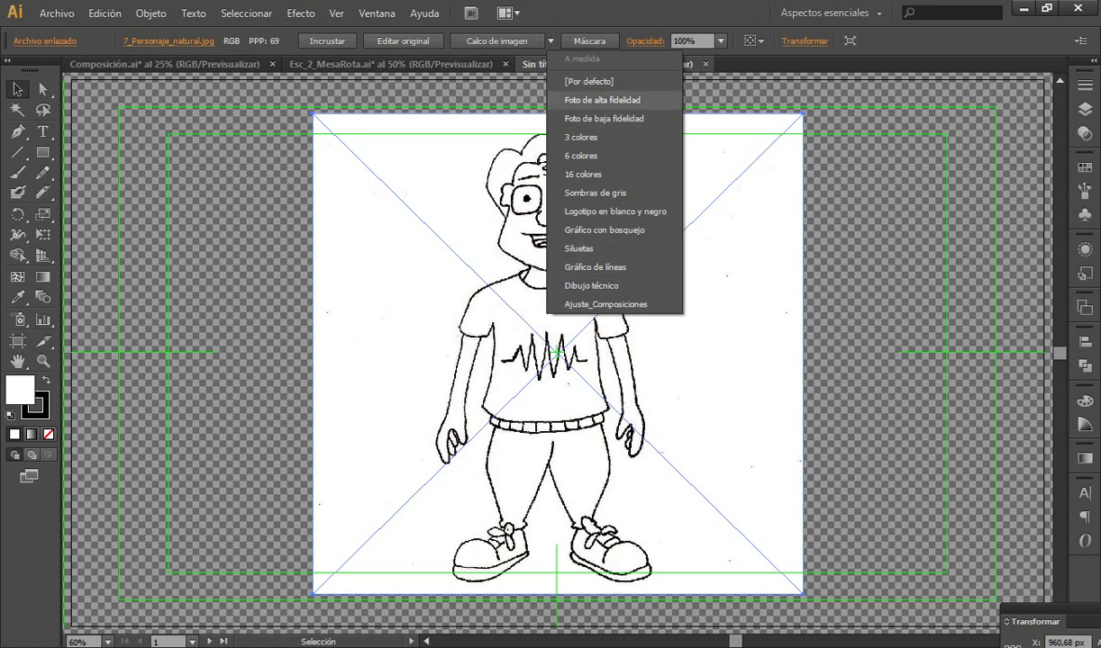
key(Down)
key(Down)
key(Down)
key(Down)
key(Down)
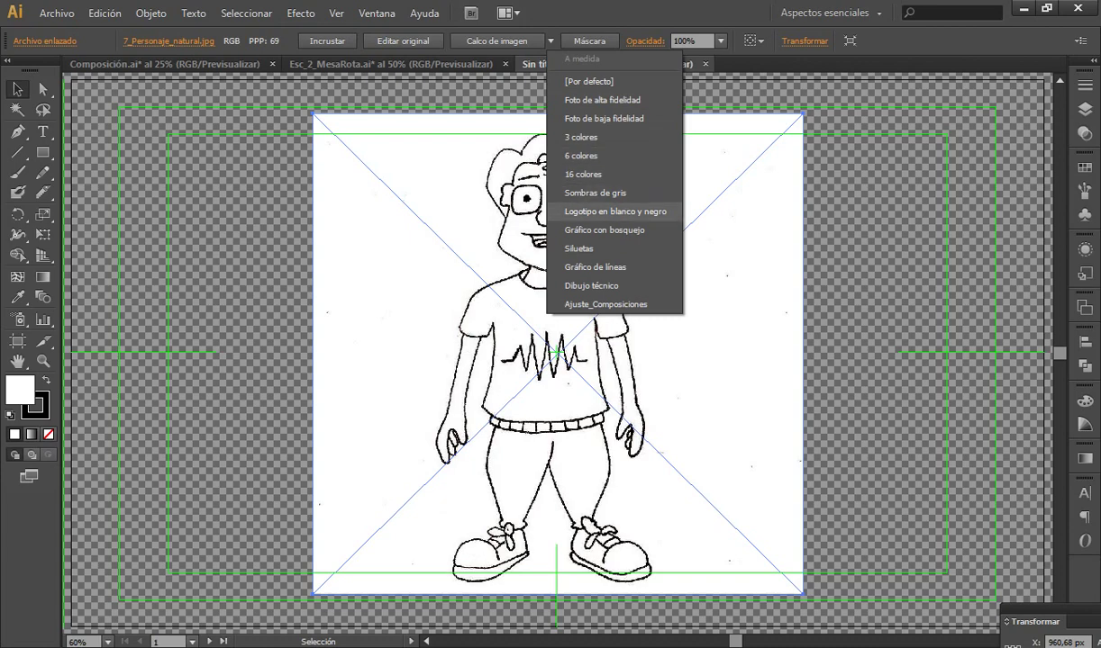
key(Return)
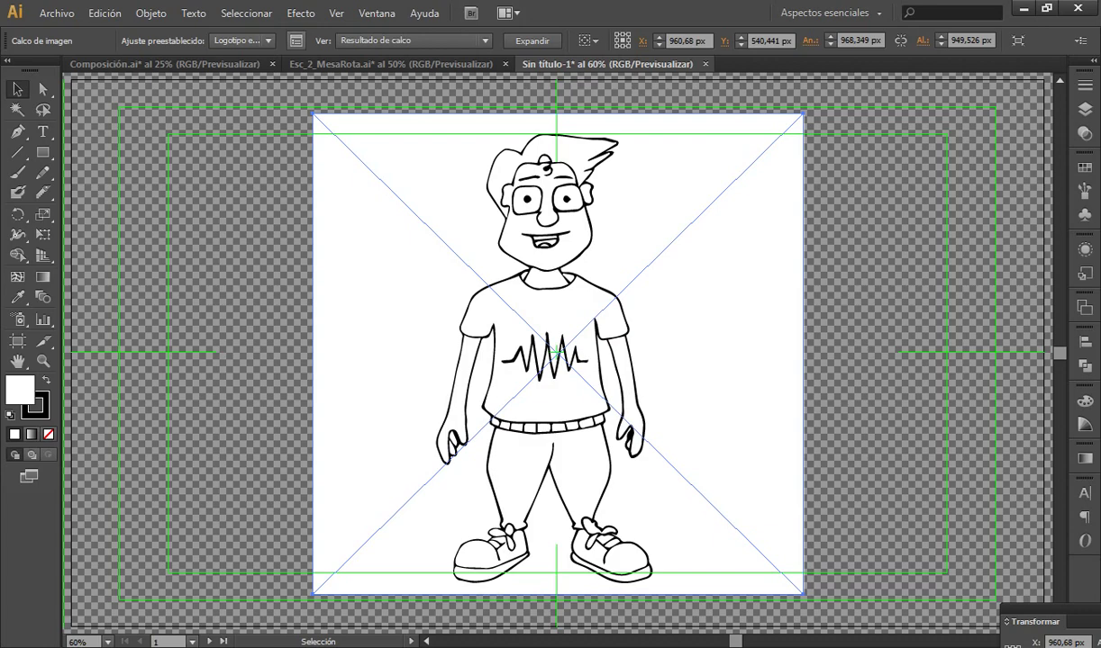
Open the Calco de imagen settings clear of the artwork and apply the Ajuste_Composiciones preset to the tracing
click(296, 40)
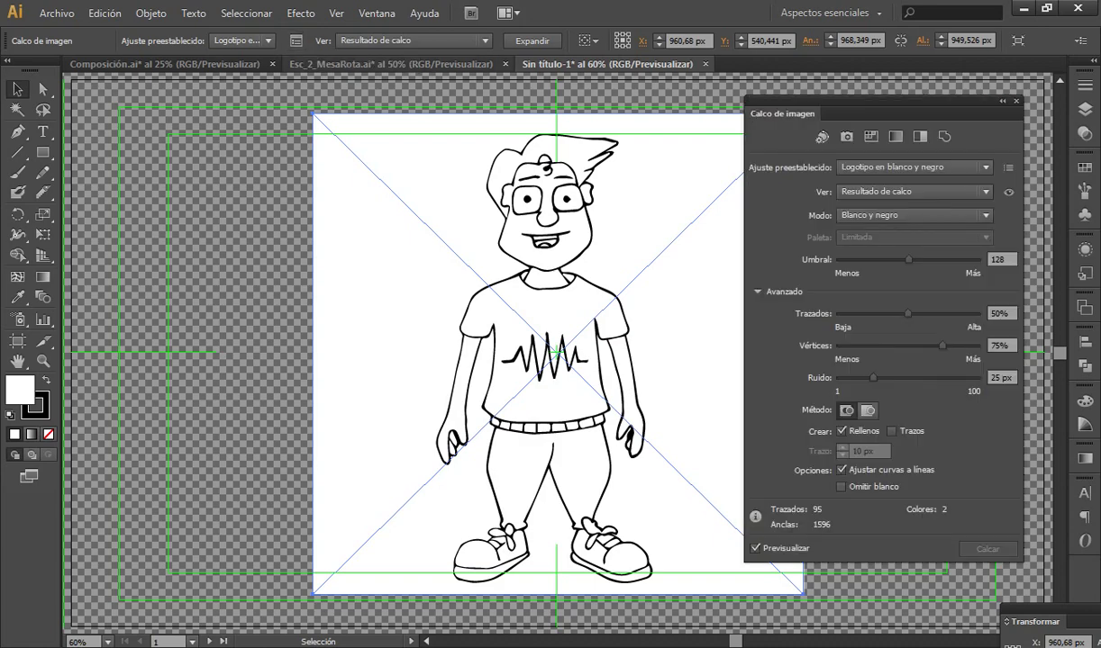
drag(855, 113, 917, 101)
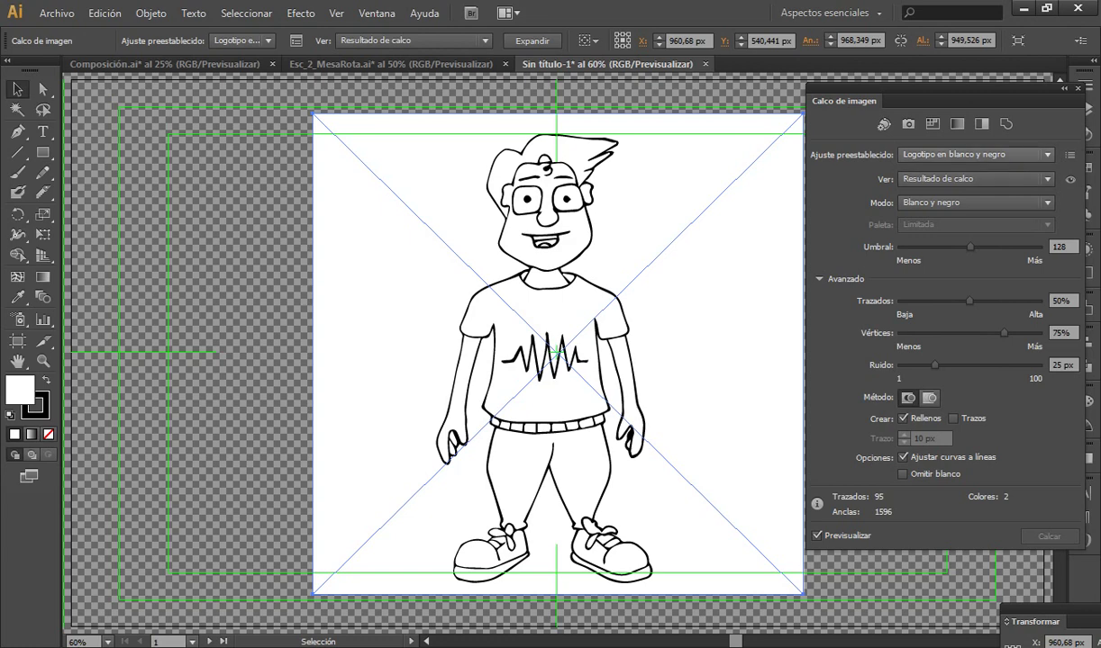
click(973, 154)
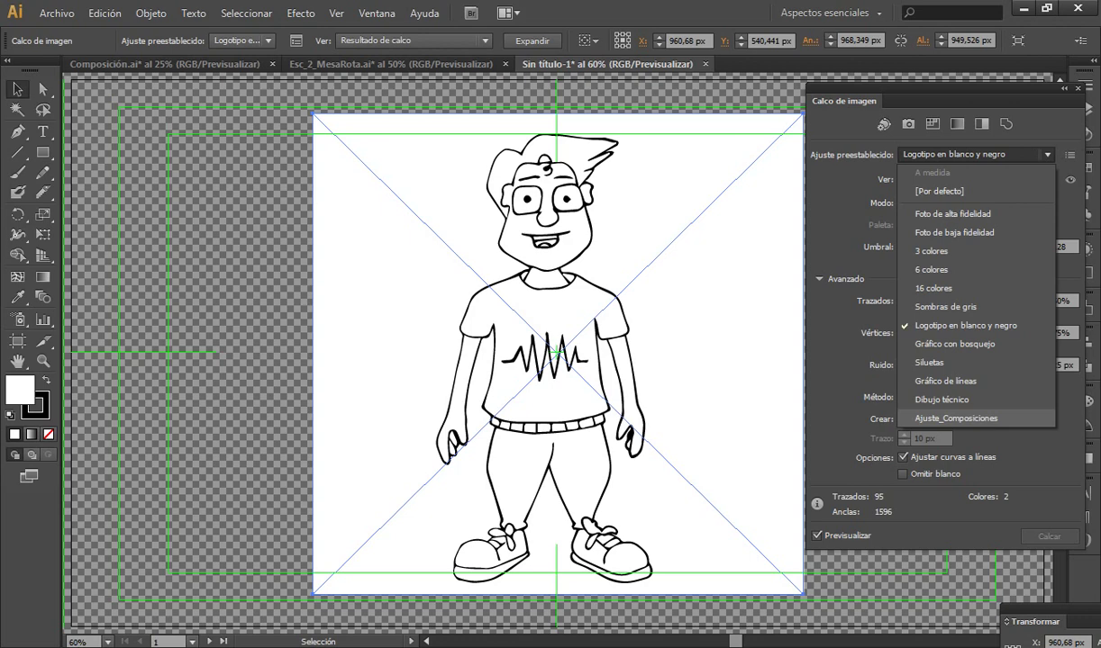
click(956, 418)
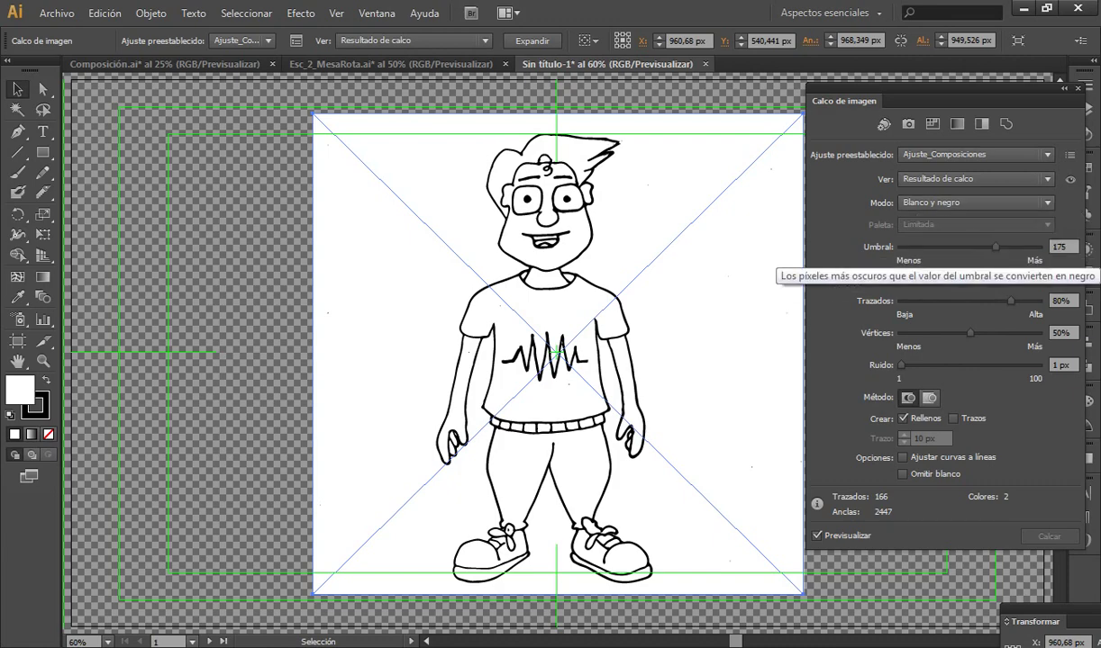
Try Umbral values of 15, 202 and 175 on the tracing, and leave the threshold at 128
drag(996, 247, 908, 247)
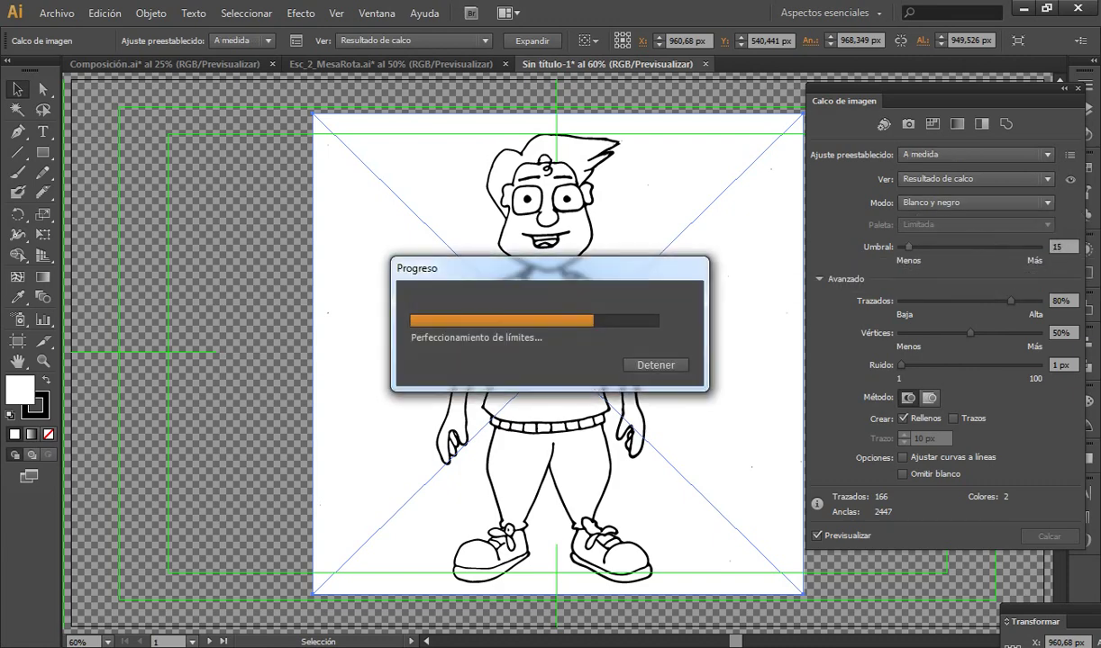
mouse_move(908, 246)
mouse_down()
mouse_move(1038, 246)
mouse_move(1010, 246)
mouse_up()
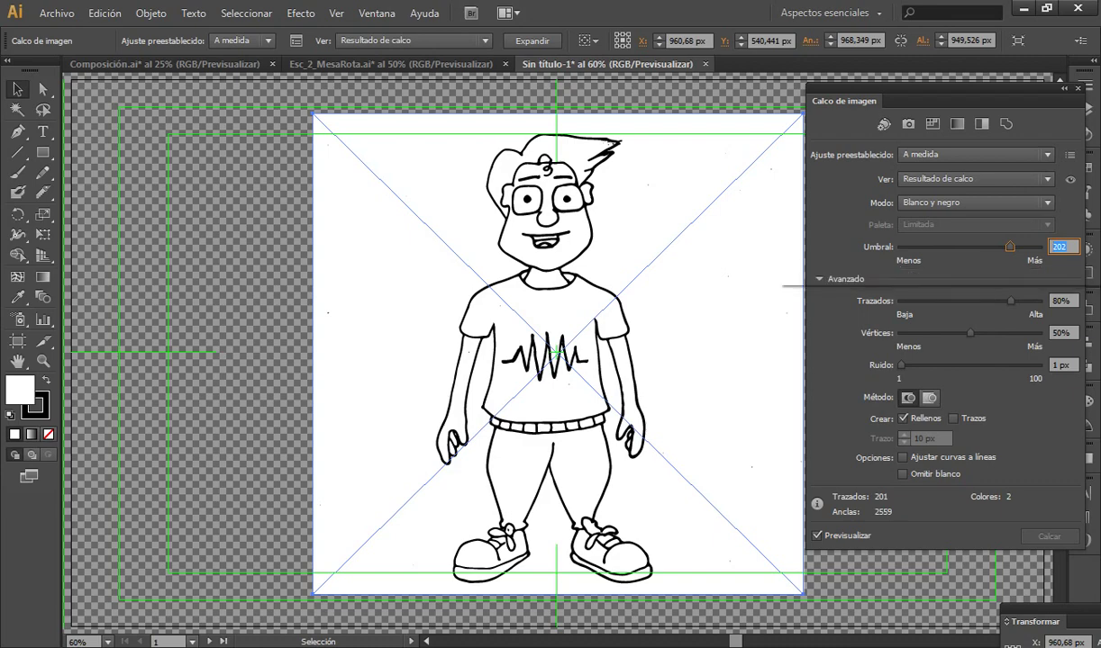
text(175)
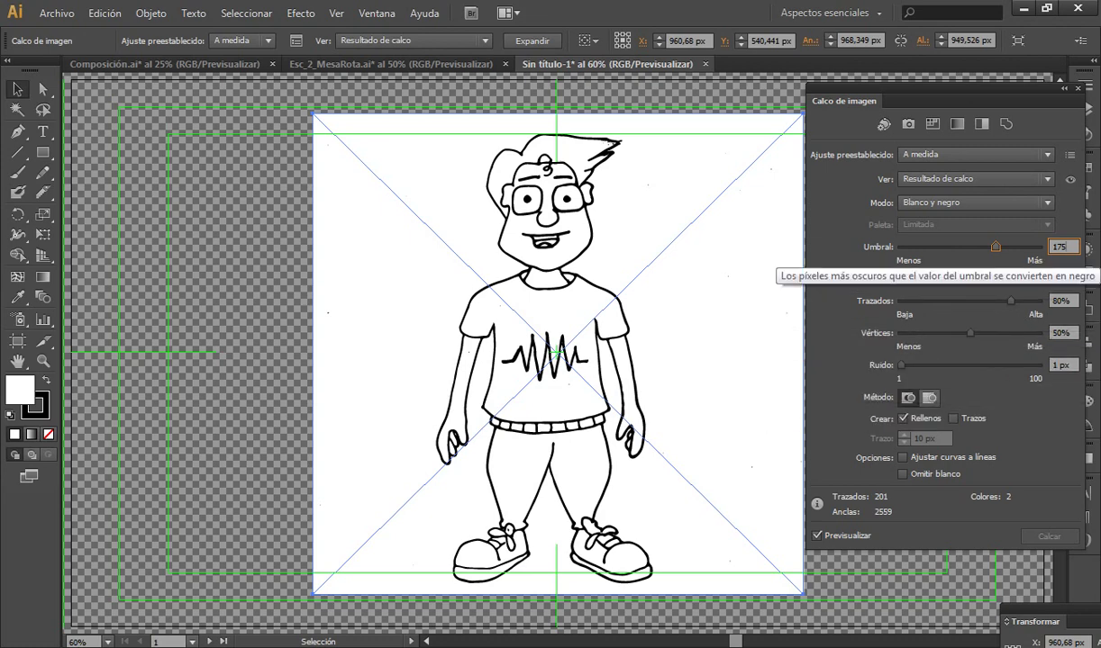
key(Return)
key(ctrl+z)
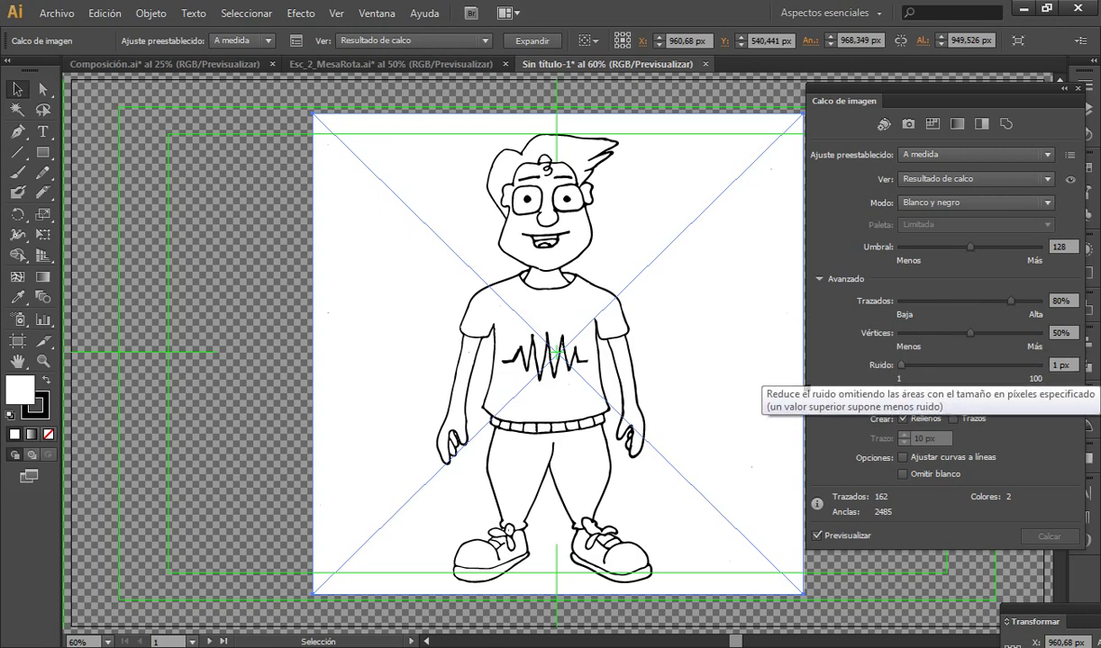
Try the tracing with Ruido at 100 px and with Trazados at 8%, restoring them to 1 px and 80%
drag(901, 365, 1038, 364)
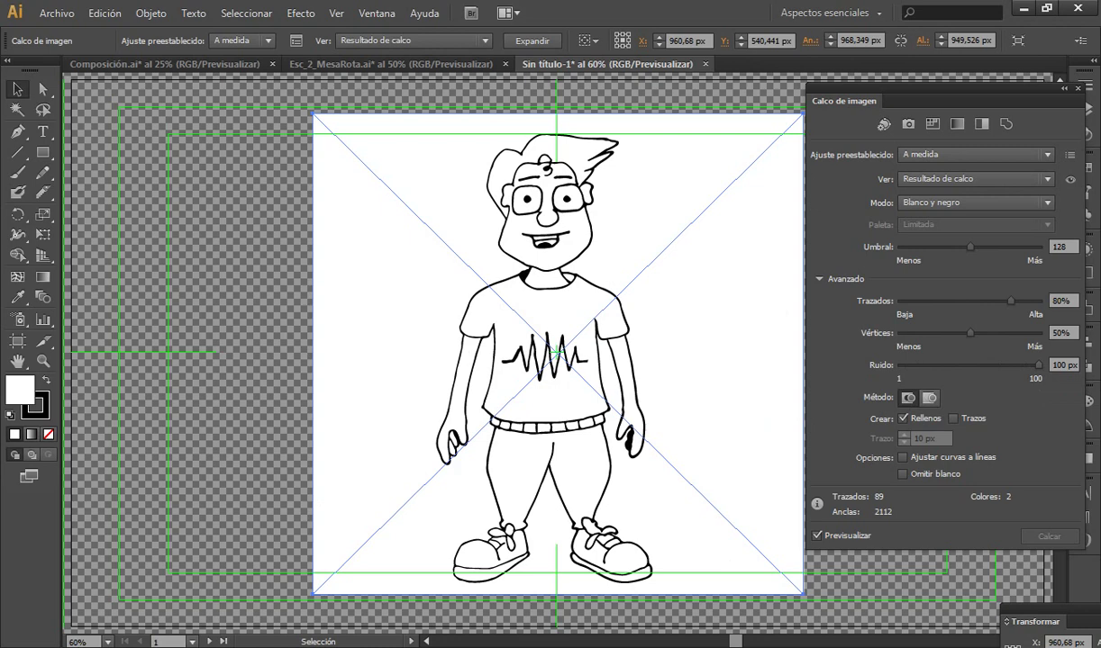
drag(1038, 365, 900, 365)
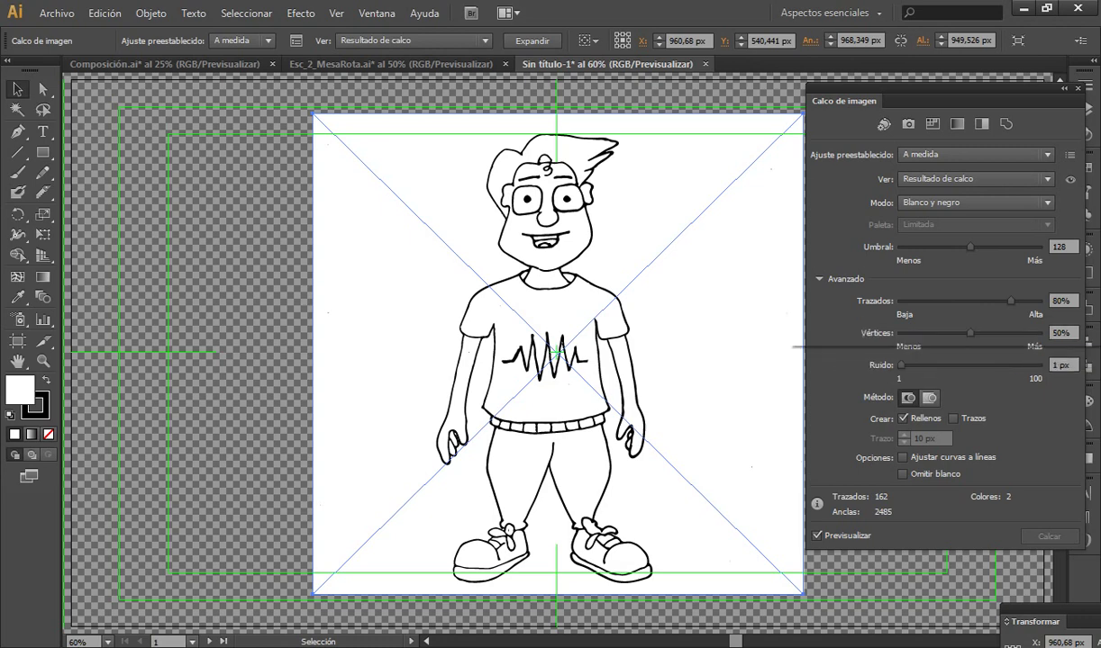
drag(1011, 301, 911, 301)
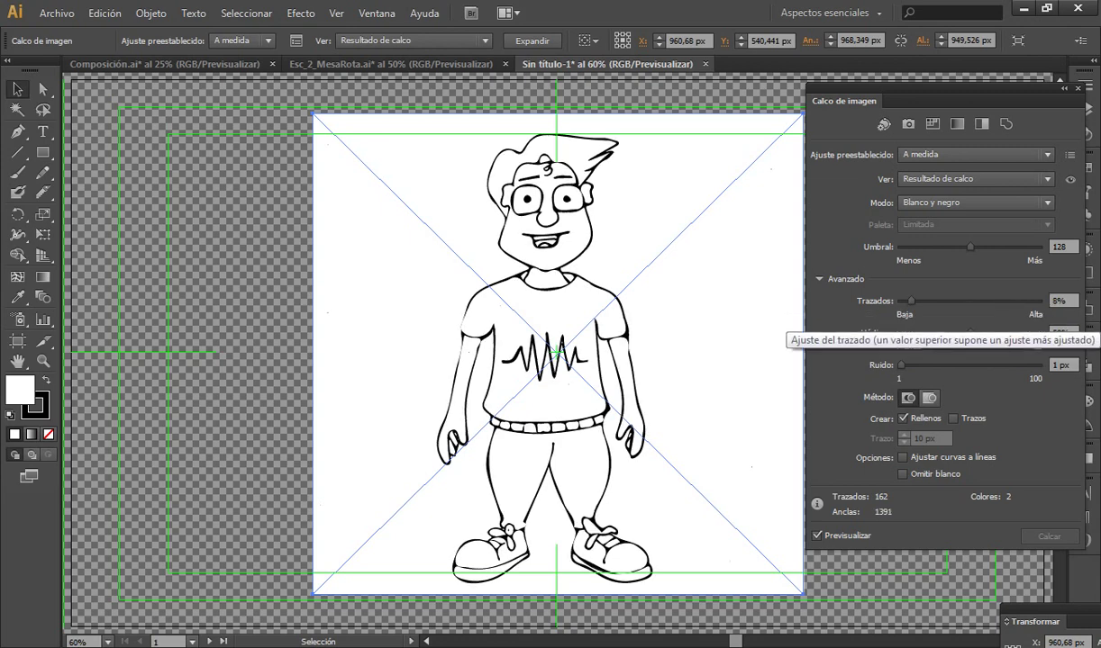
click(1059, 301)
text(80)
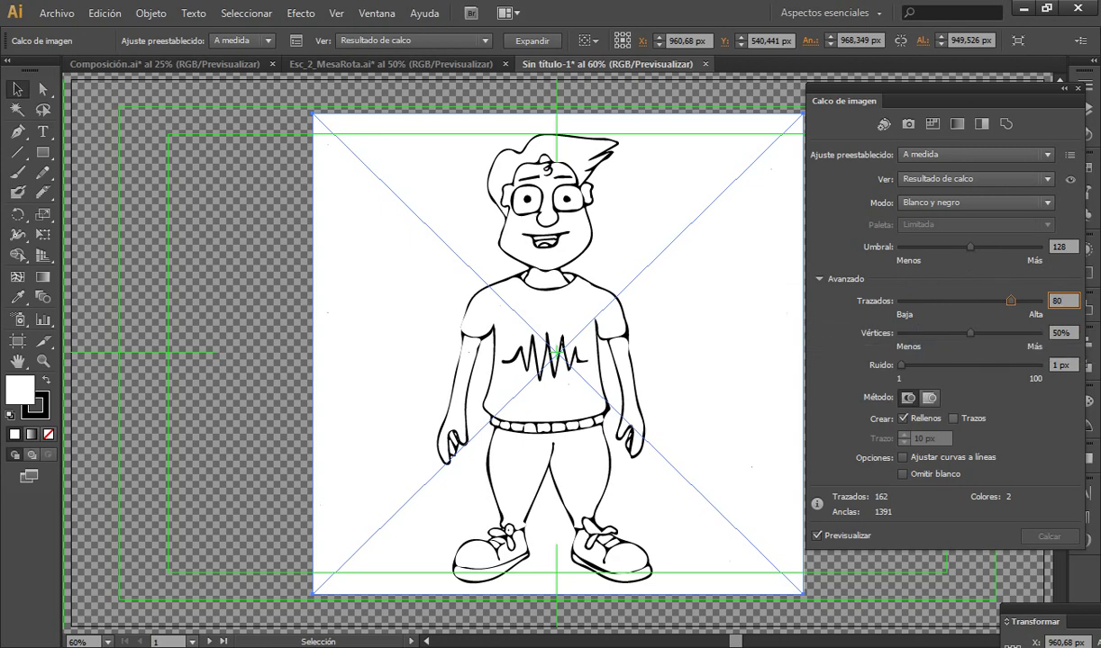
key(Tab)
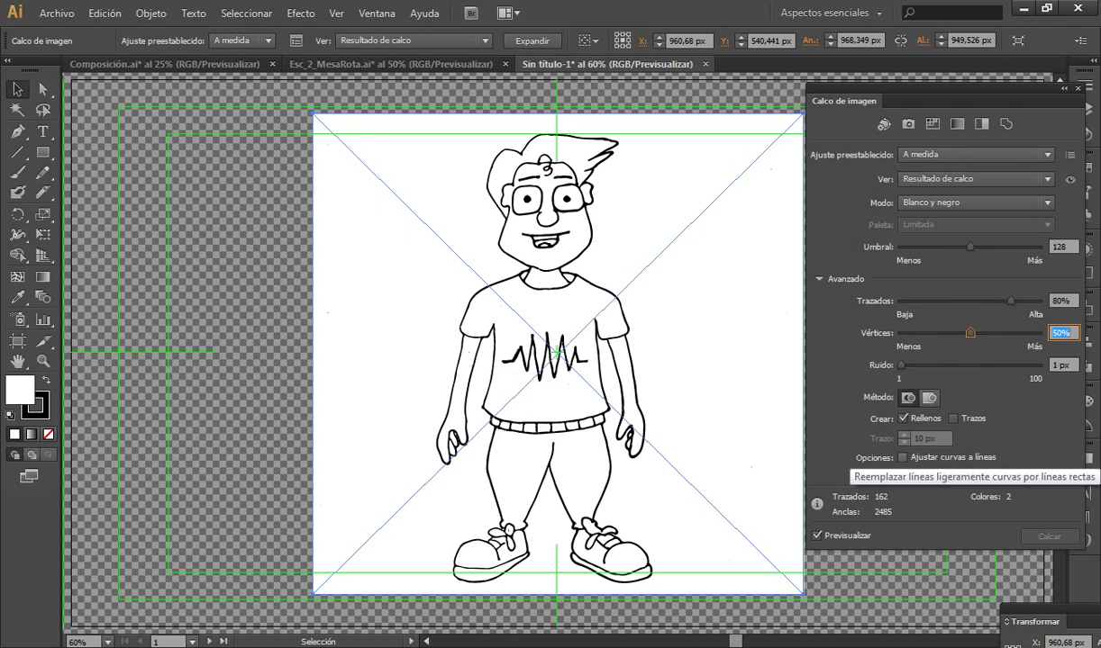
Try the Ajustar curvas a líneas and Omitir blanco options on the tracing, turning each off again
click(903, 458)
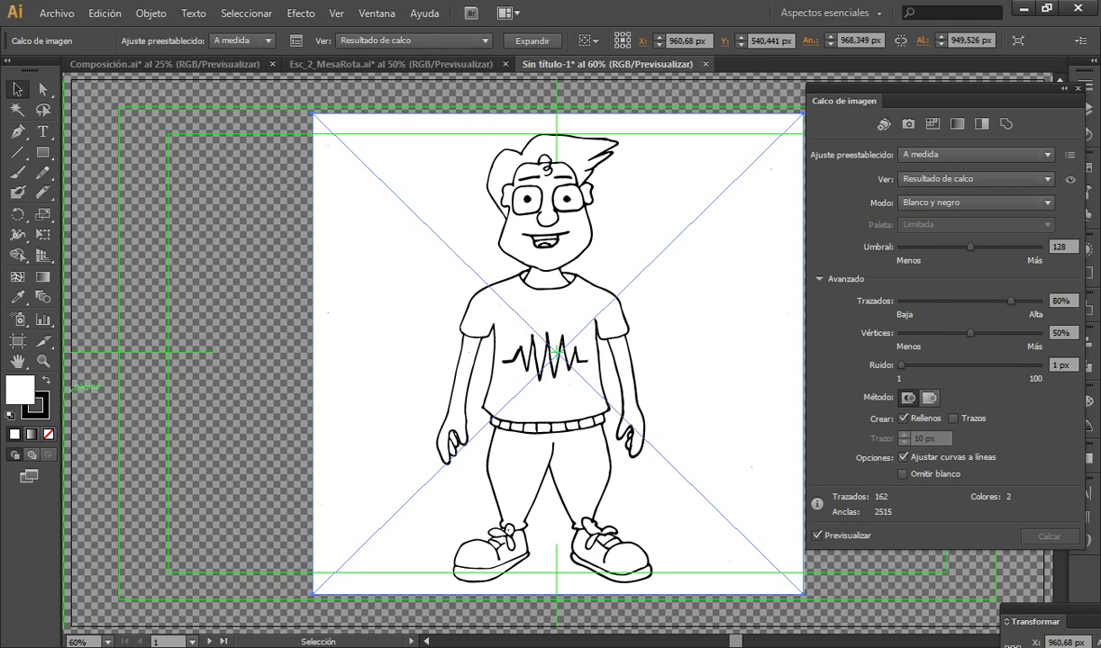
click(903, 458)
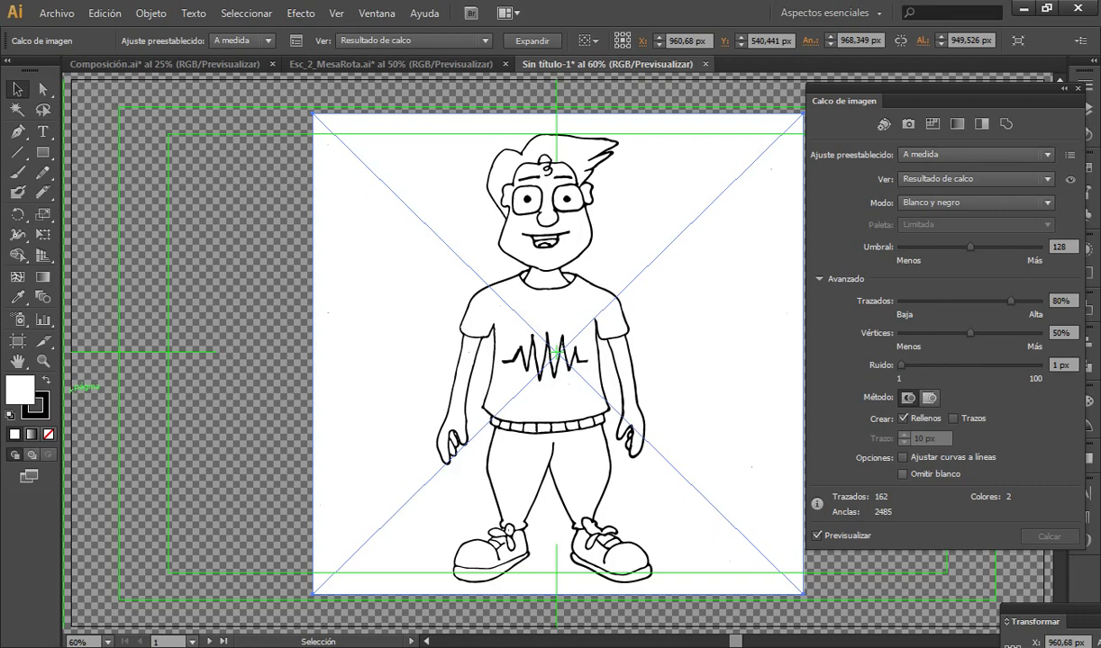
click(903, 474)
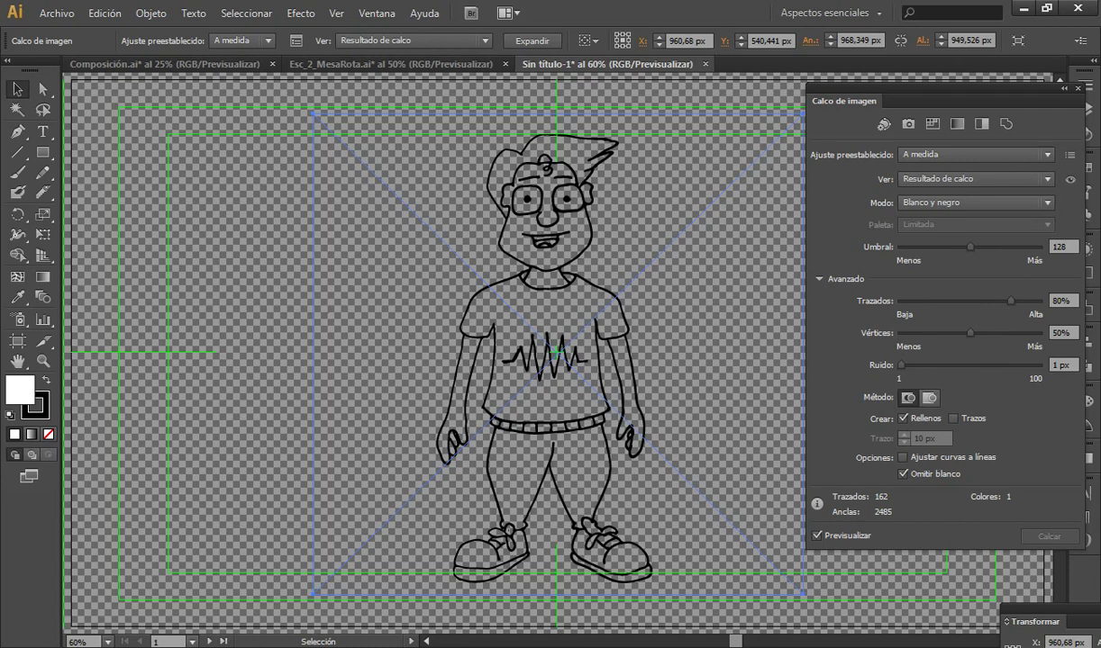
click(902, 474)
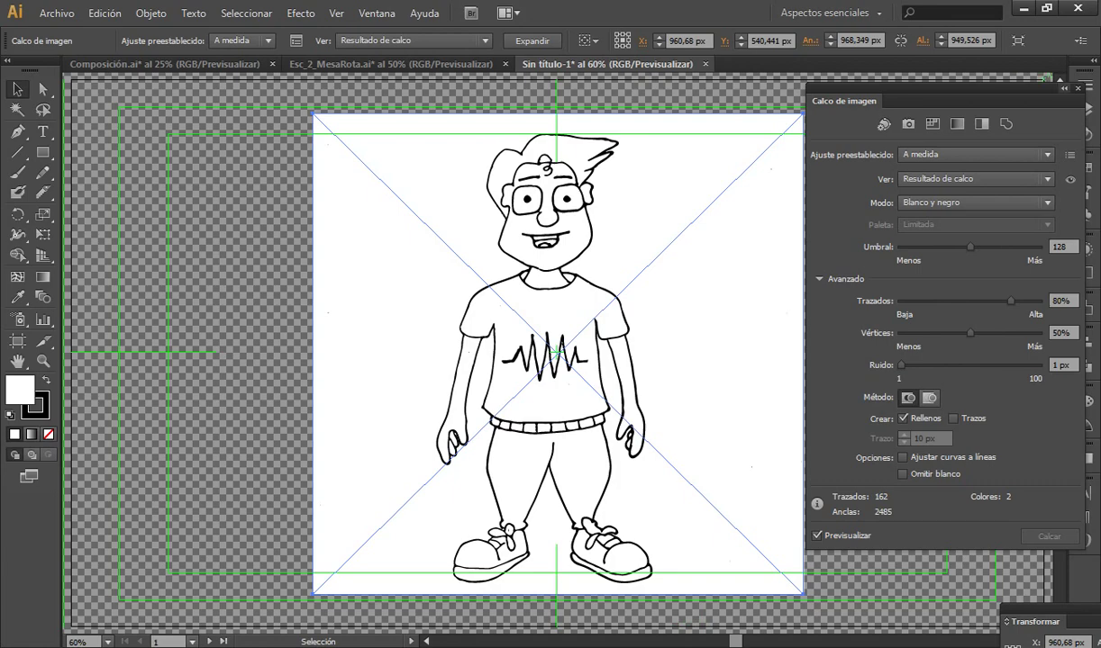
Review the available Calco de imagen presets without changing the tracing, and close the tracing settings
click(1077, 89)
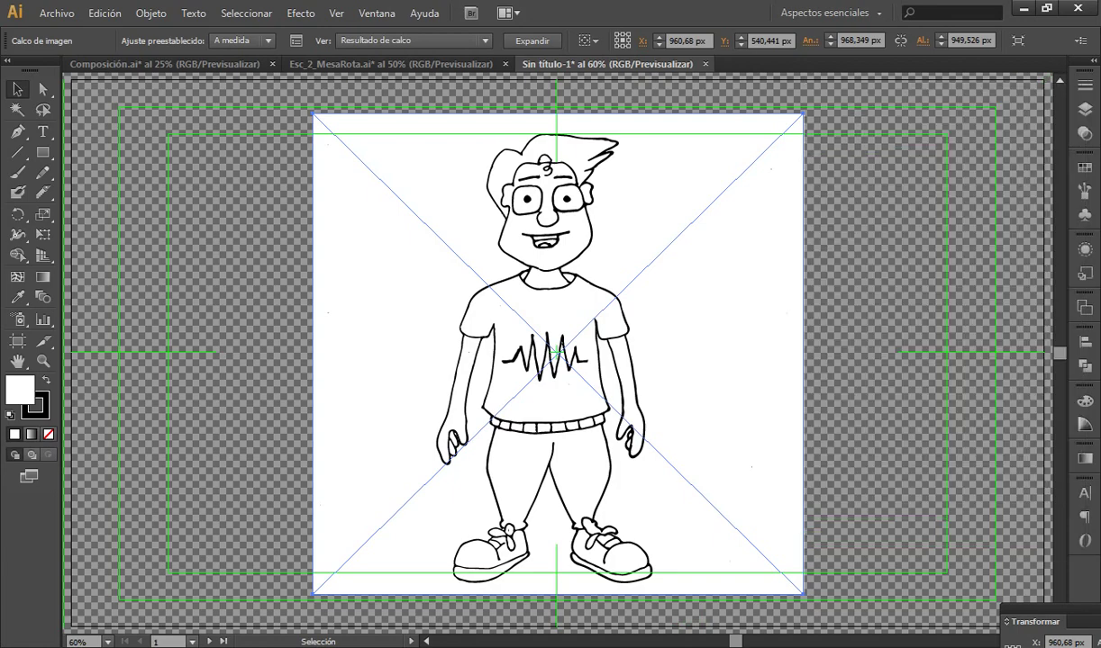
click(290, 41)
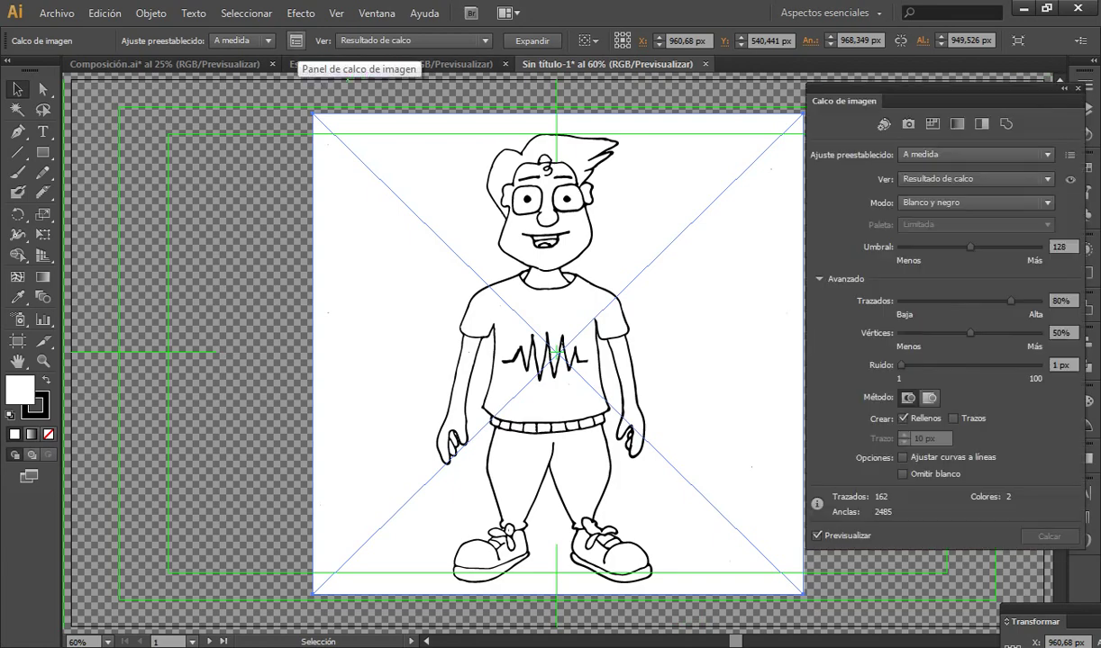
click(901, 155)
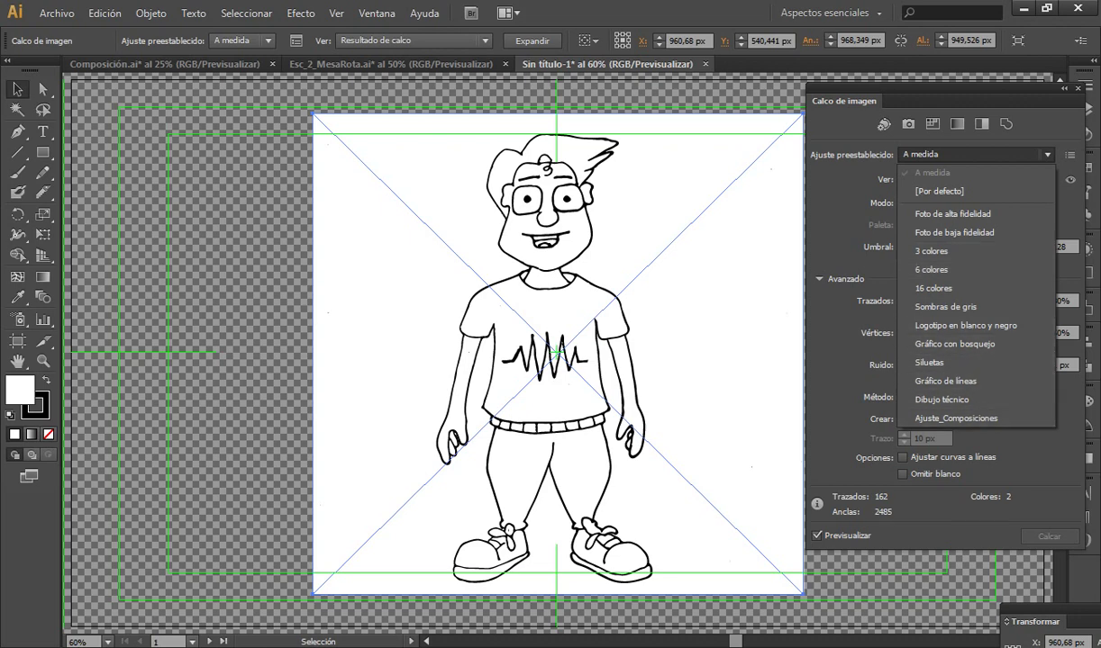
key(Escape)
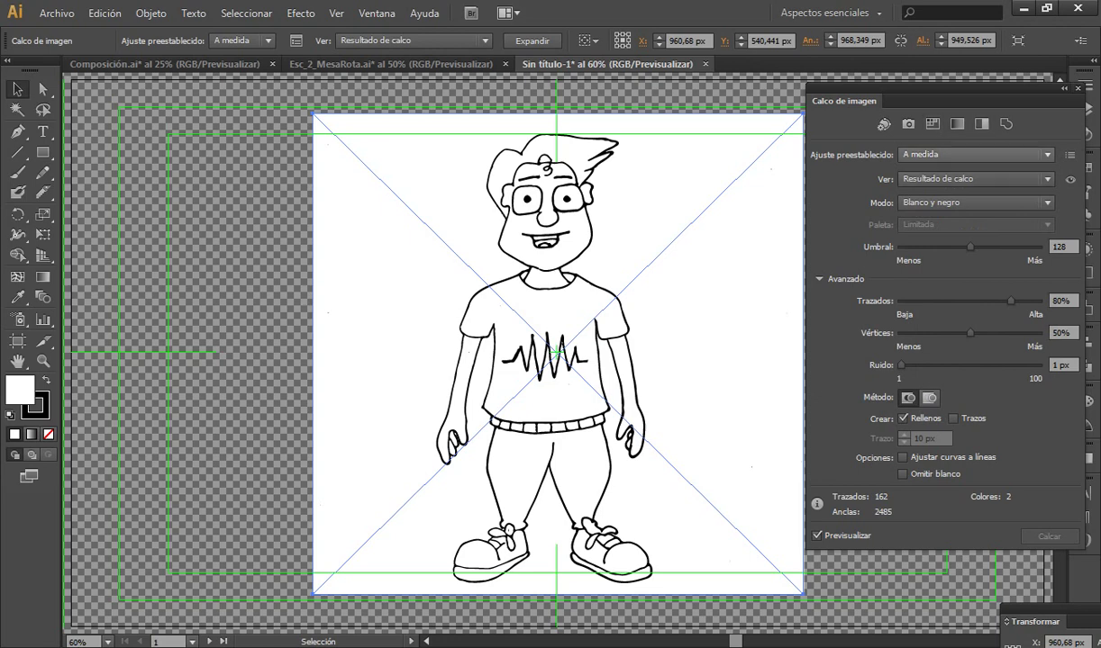
click(975, 154)
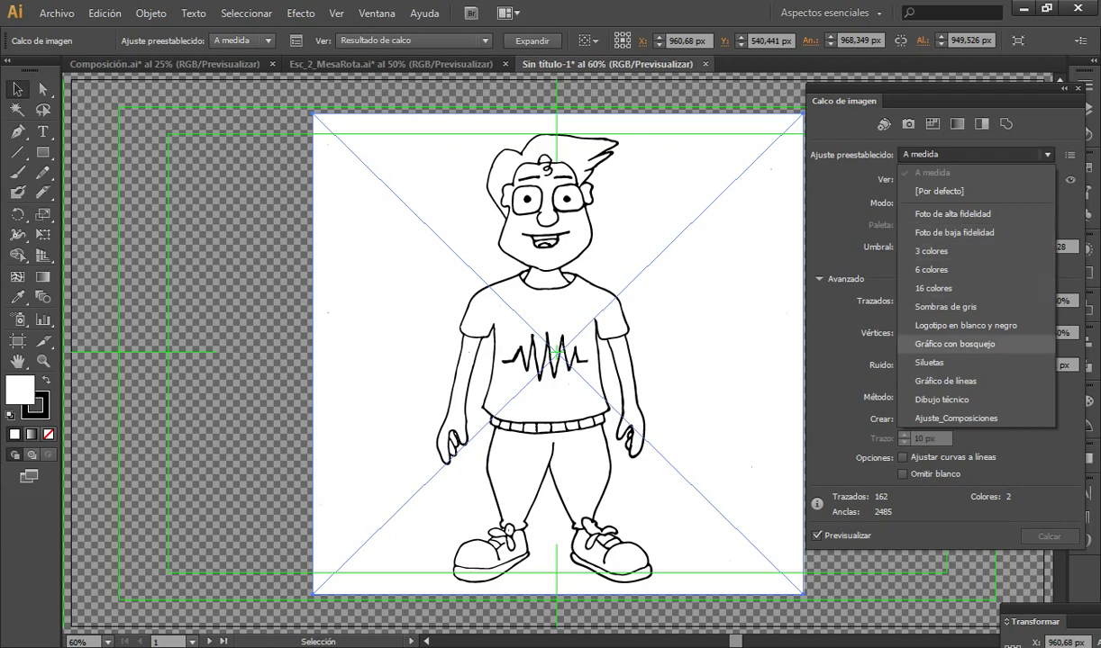
key(Escape)
click(1077, 88)
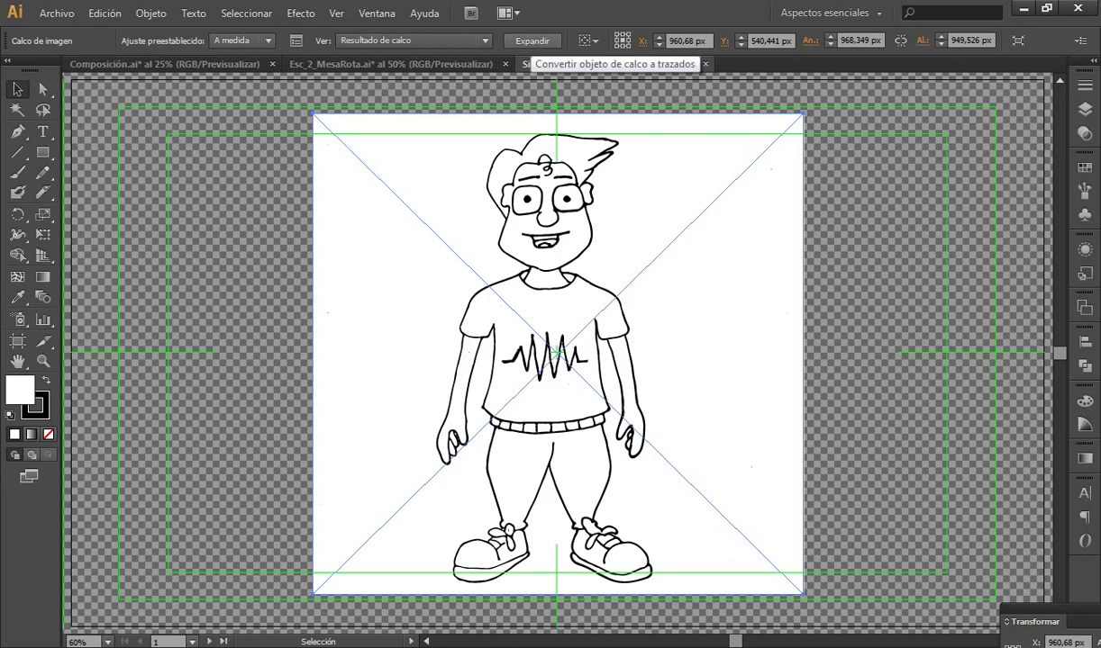
Expand the traced character into editable paths, ungroup them and clear the selection
click(532, 40)
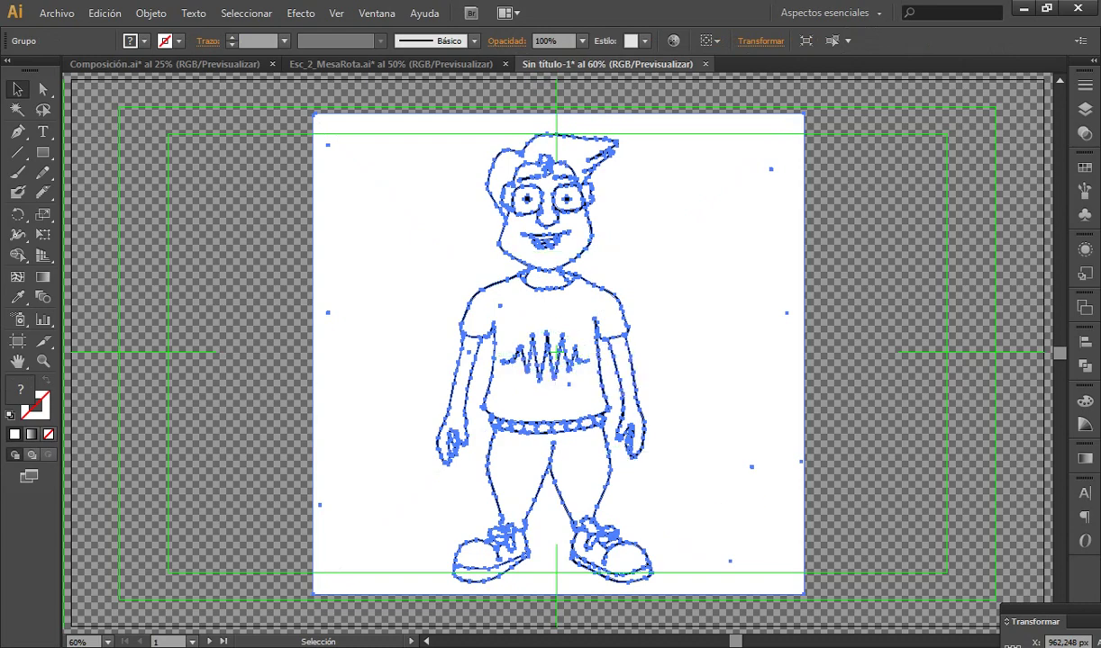
click(151, 12)
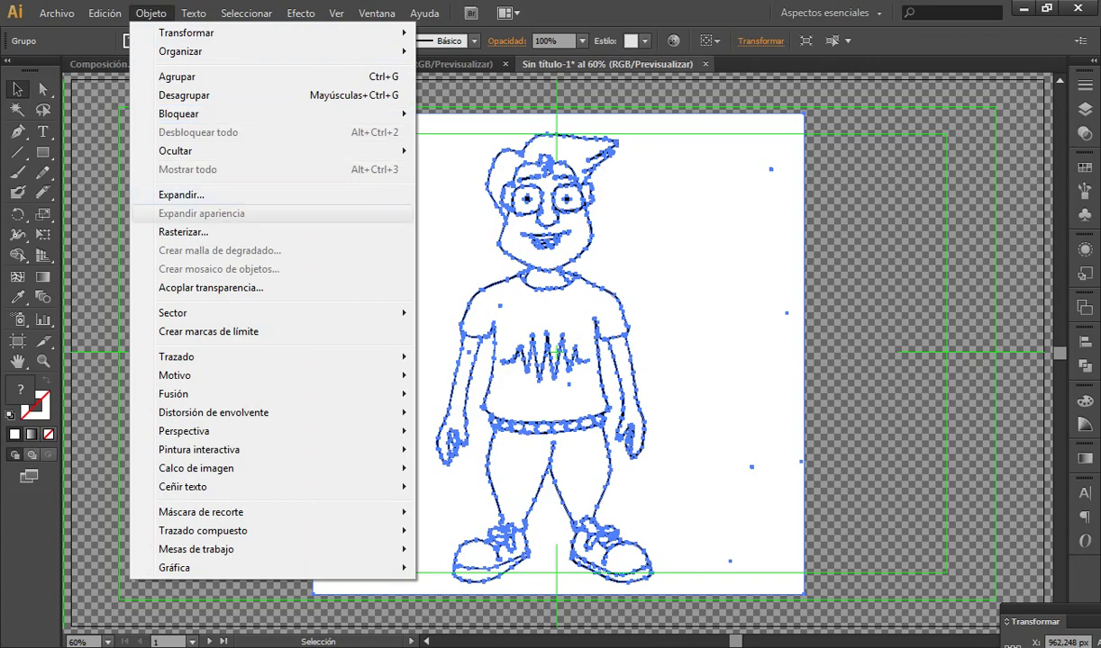
click(184, 95)
key(ctrl+shift+a)
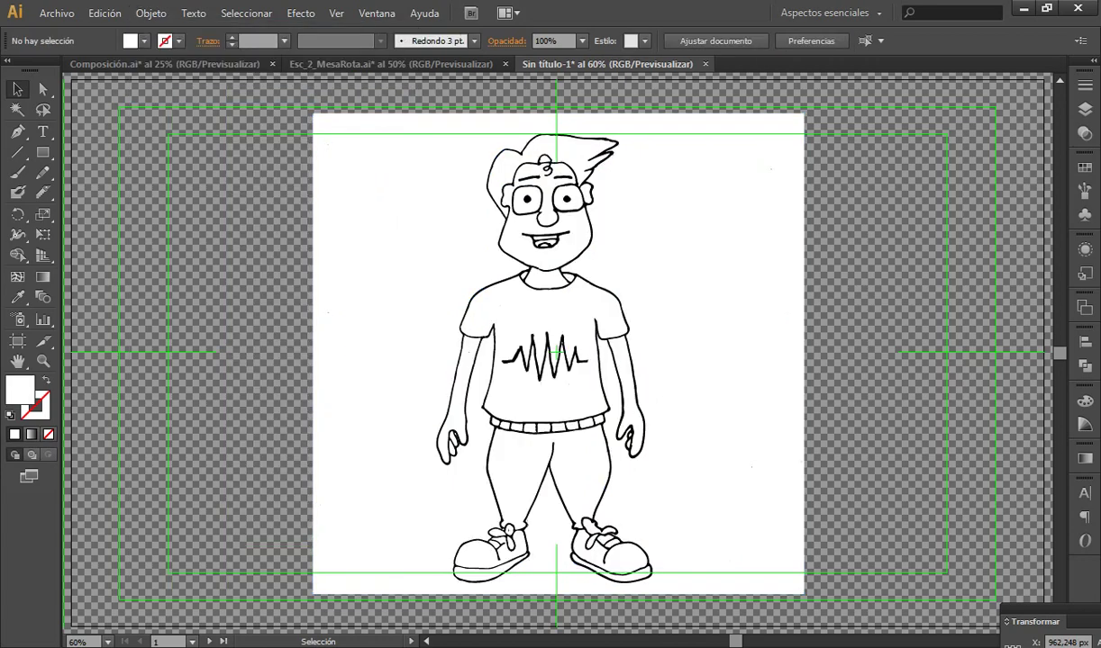
Delete the white background around the character and the stray specks in the left part of the artboard
key(ctrl+a)
key(ctrl+shift+a)
key(ctrl+a)
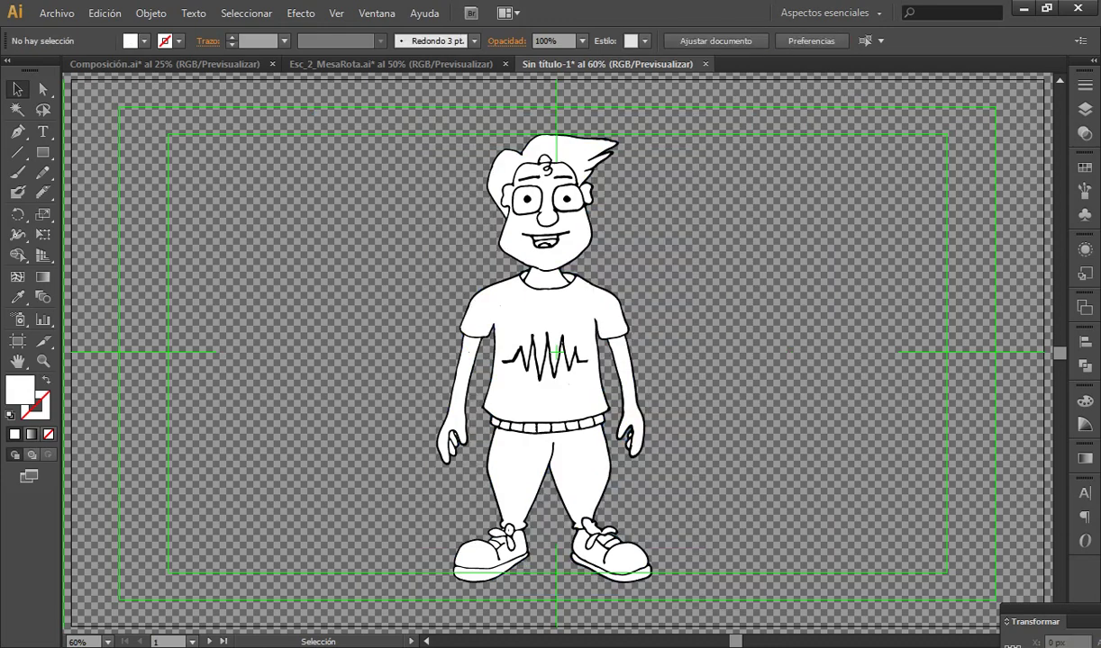
drag(252, 117, 378, 540)
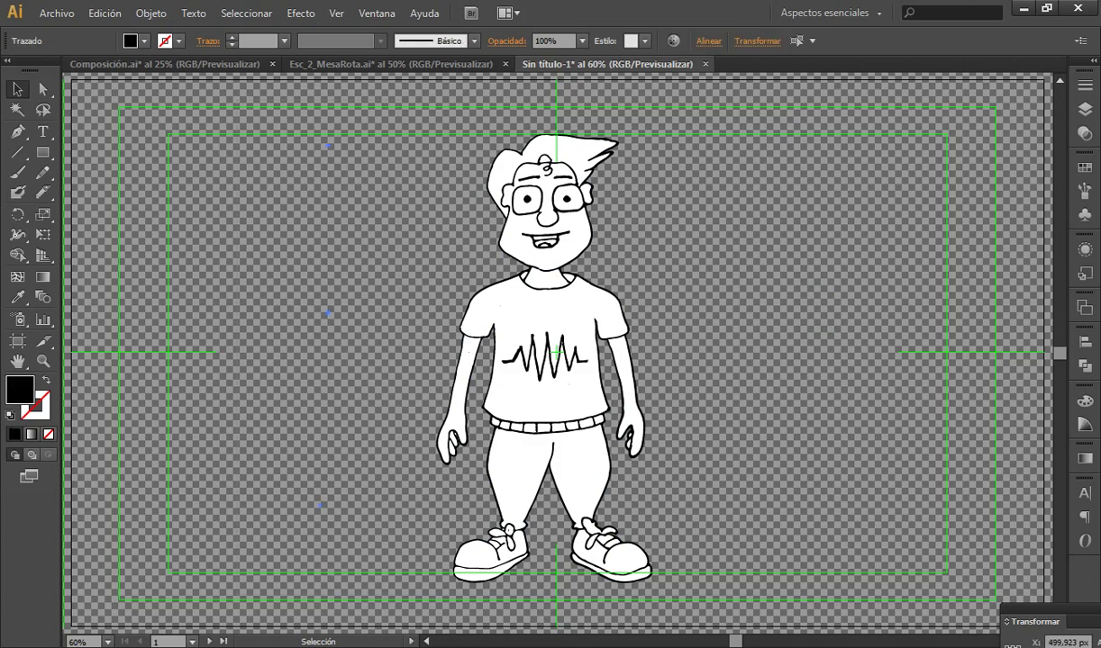
key(Delete)
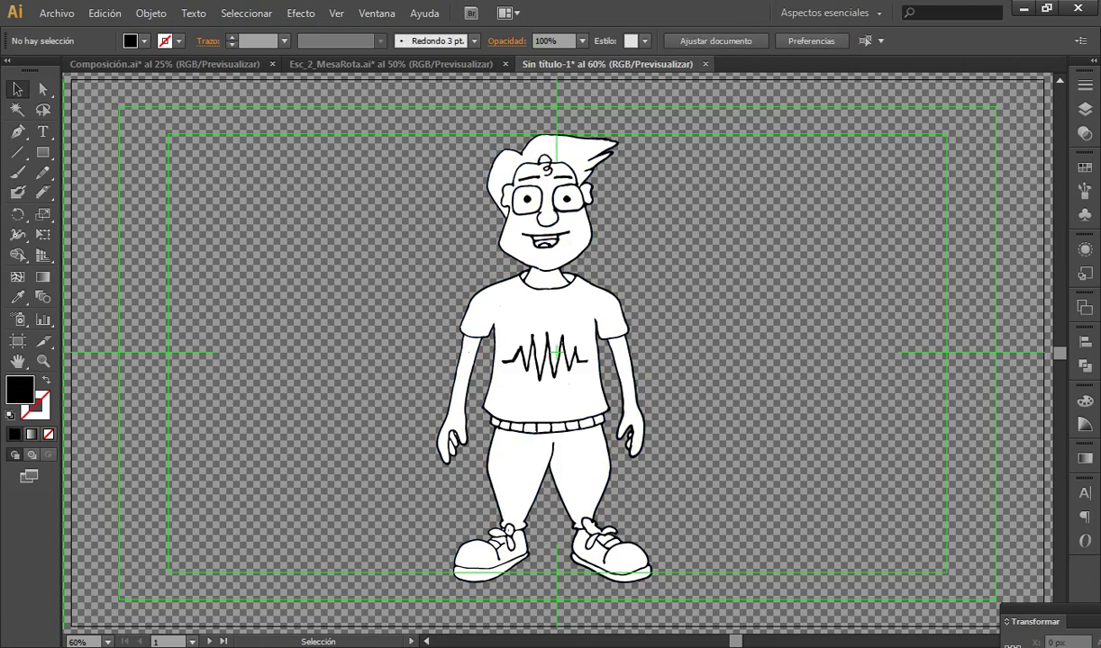
Group all of the character's paths into one object and clear the selection
drag(666, 112, 423, 297)
key(ctrl+a)
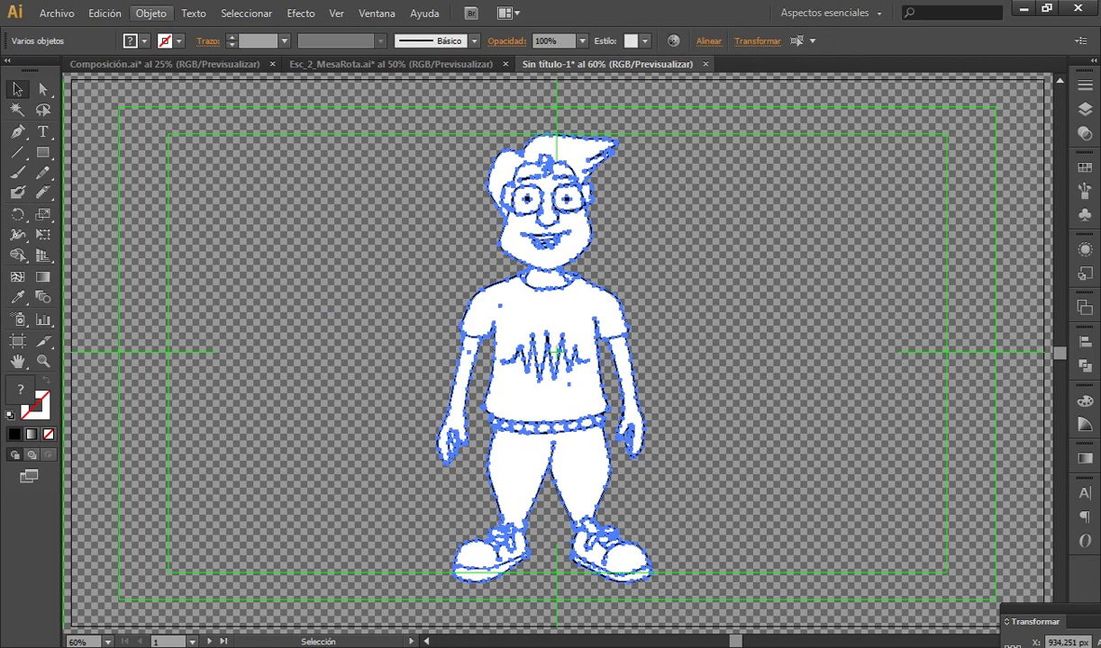
click(151, 13)
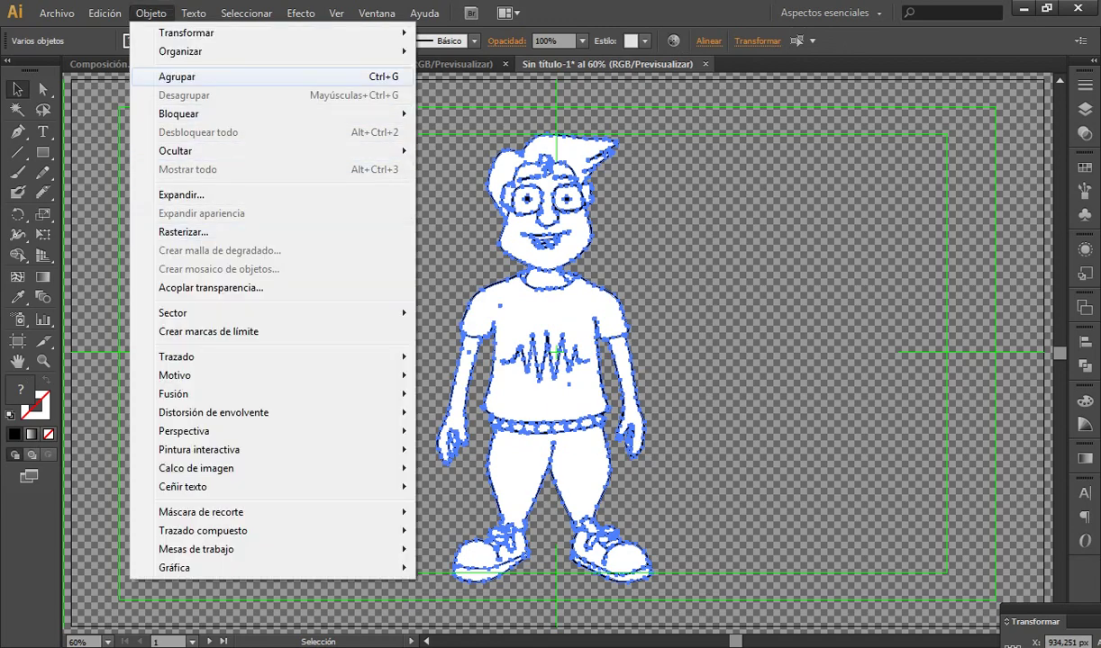
click(180, 77)
key(ctrl+shift+a)
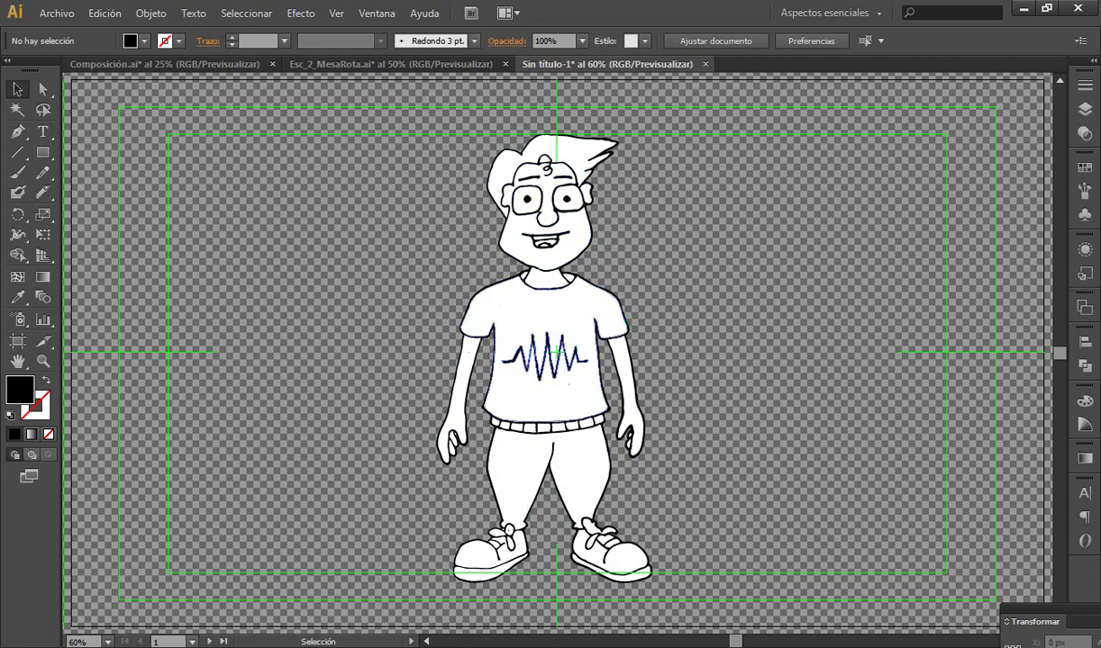
Enter and leave isolation mode on the character group, and ungroup its paths again
click(545, 225)
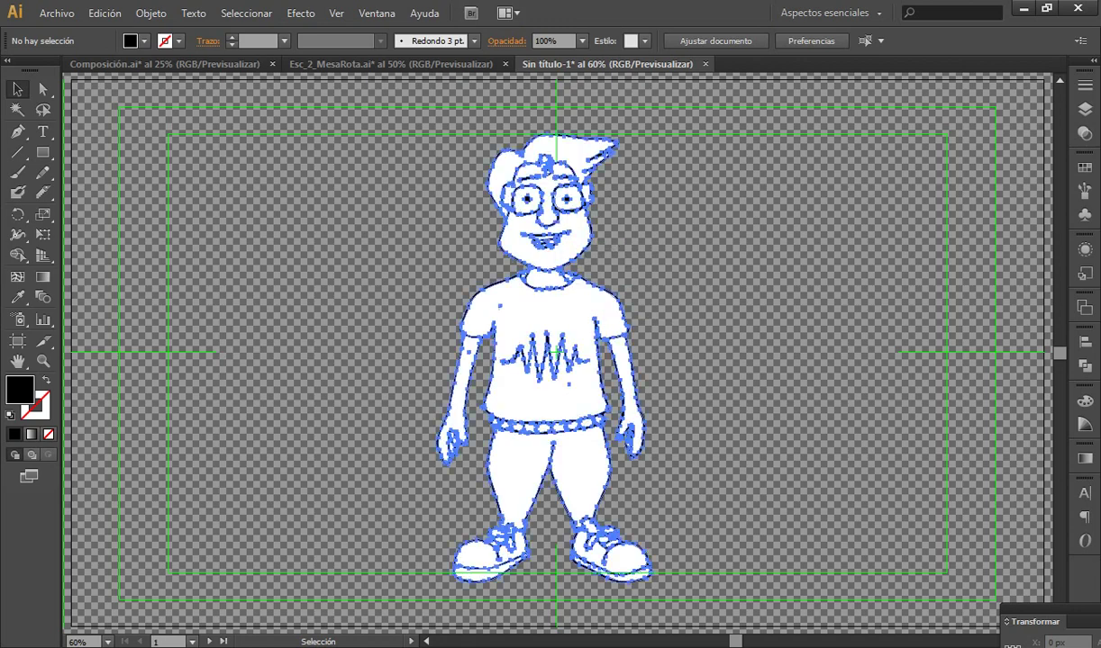
double_click(545, 225)
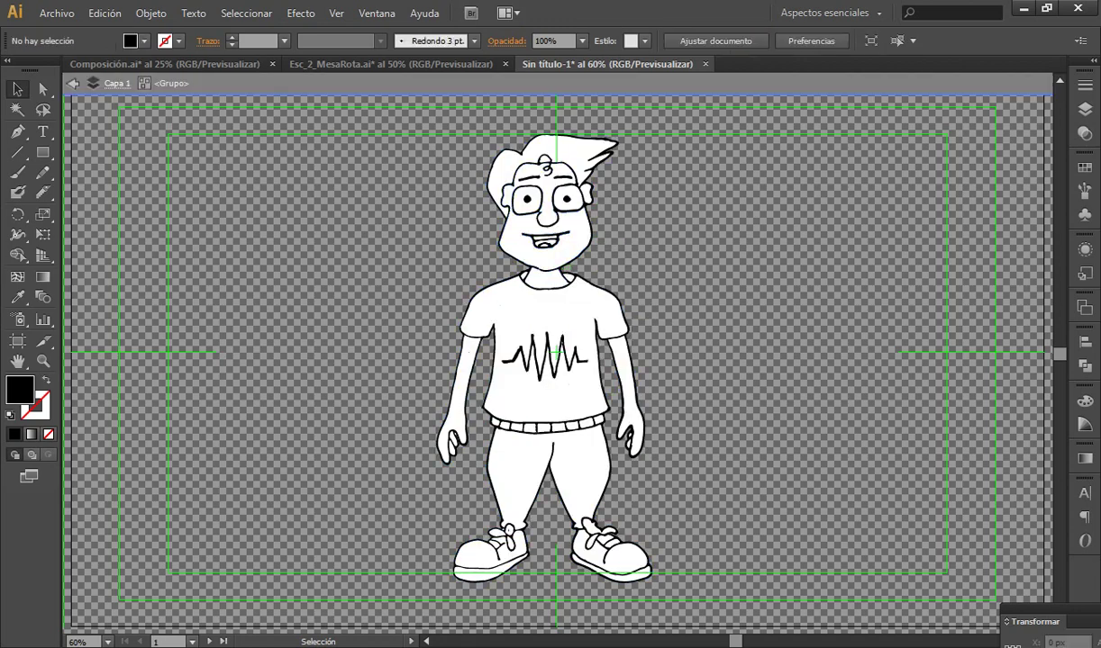
click(73, 83)
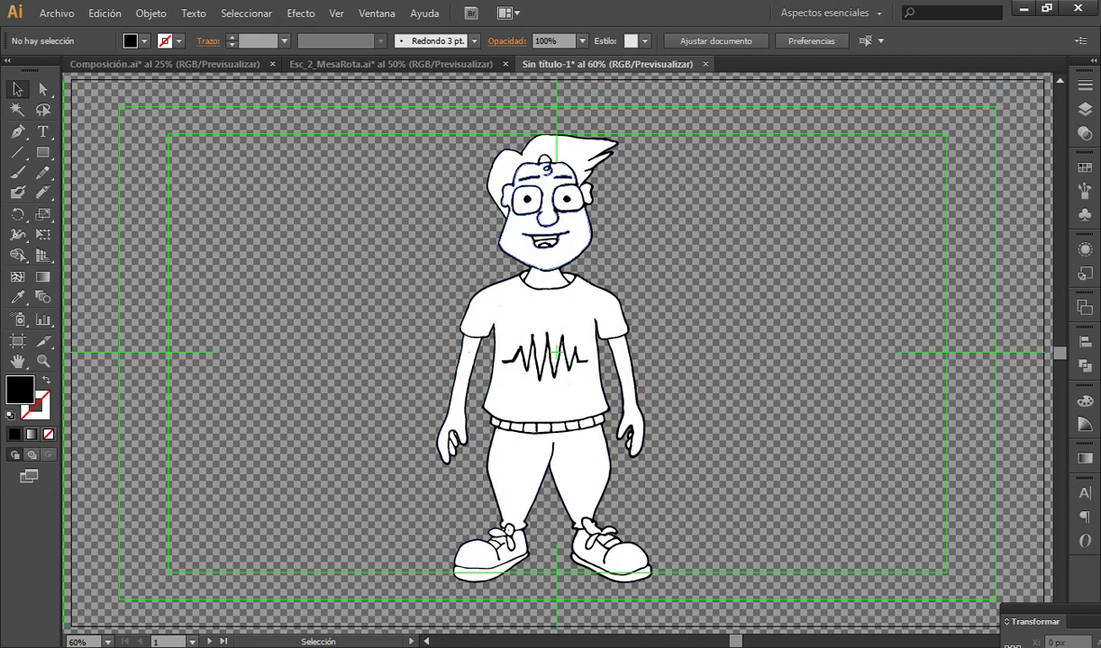
click(532, 209)
click(150, 13)
click(181, 92)
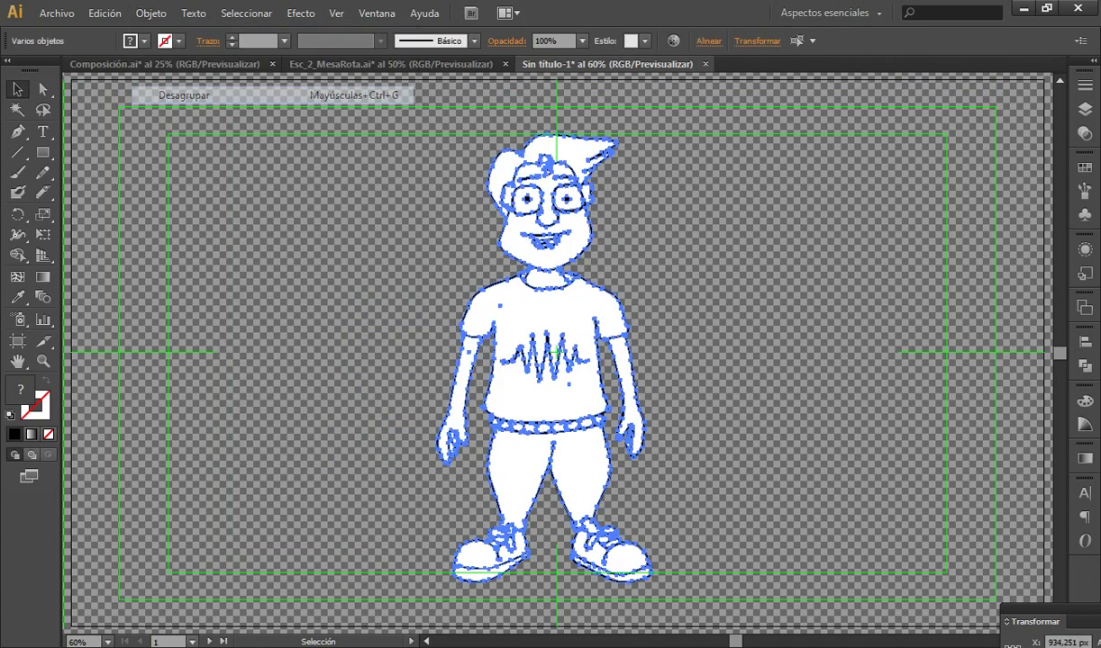
Select the character's face shape and try to give it a bright turquoise-green fill with the color picker
click(342, 216)
click(565, 248)
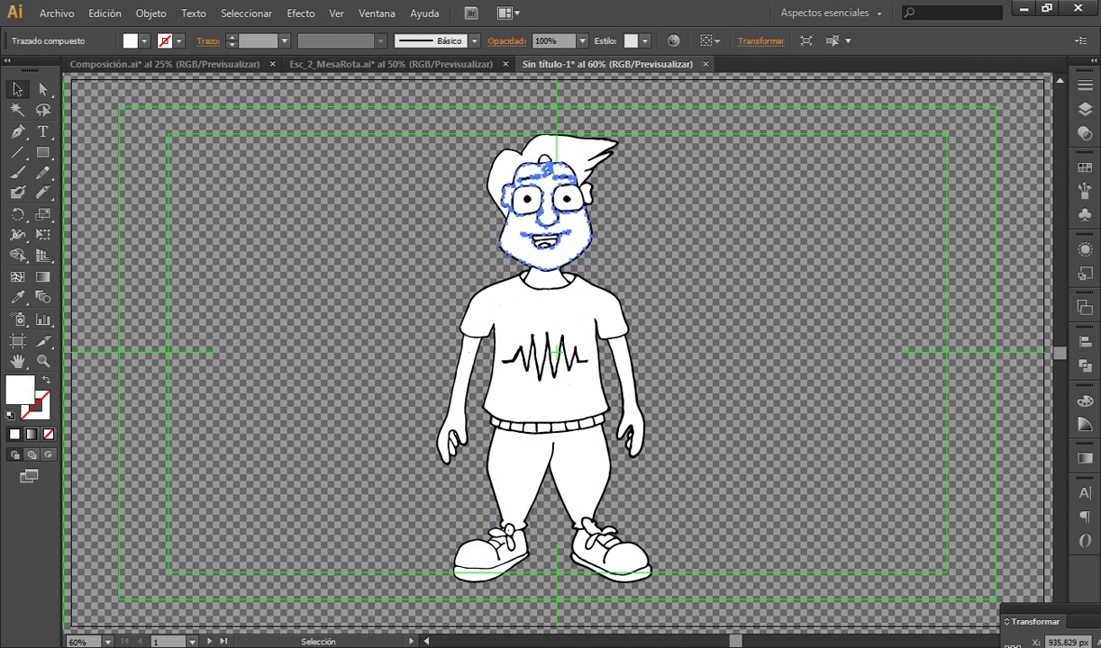
double_click(20, 390)
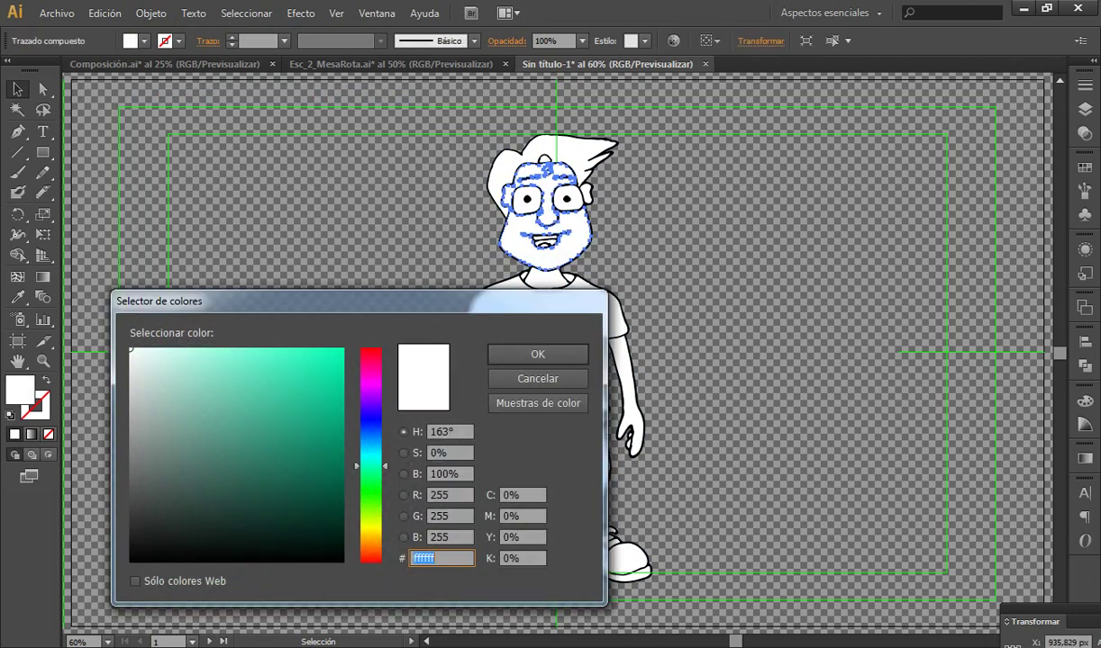
click(342, 350)
click(538, 355)
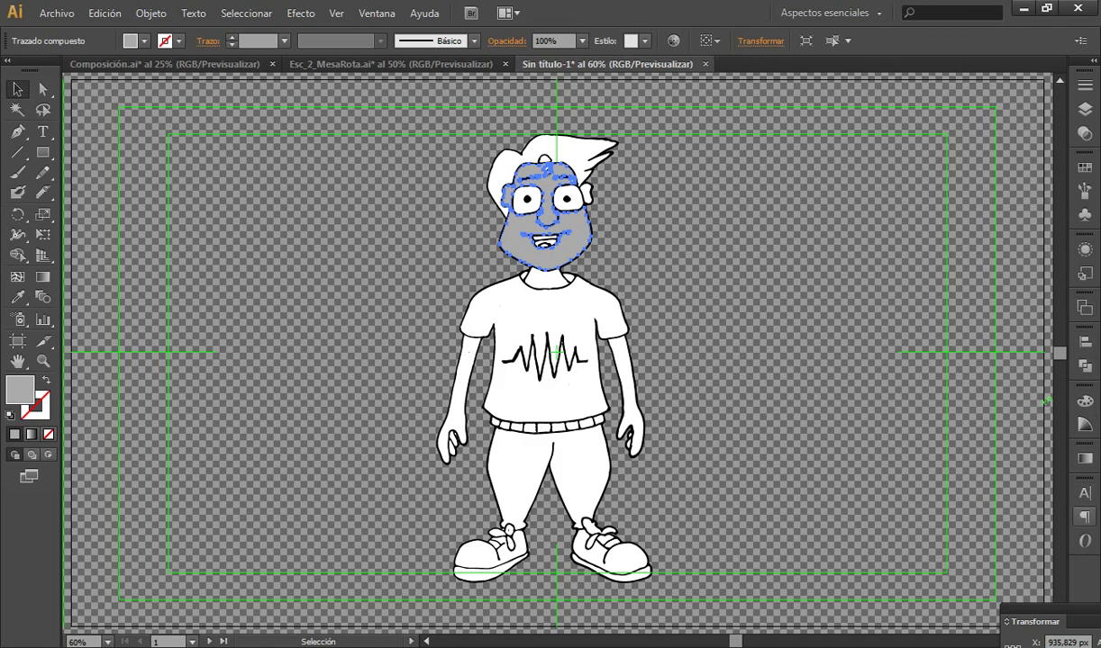
Switch the color model from grayscale to RGB, fill the face with 00ffb6 and clear the selection
click(1085, 401)
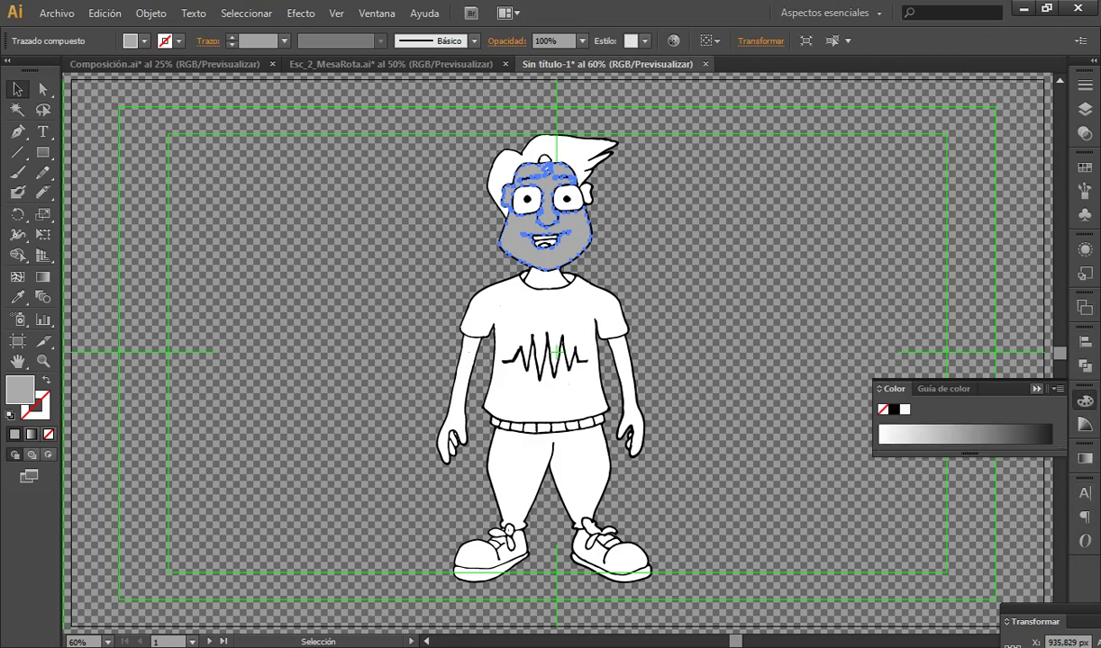
click(1057, 389)
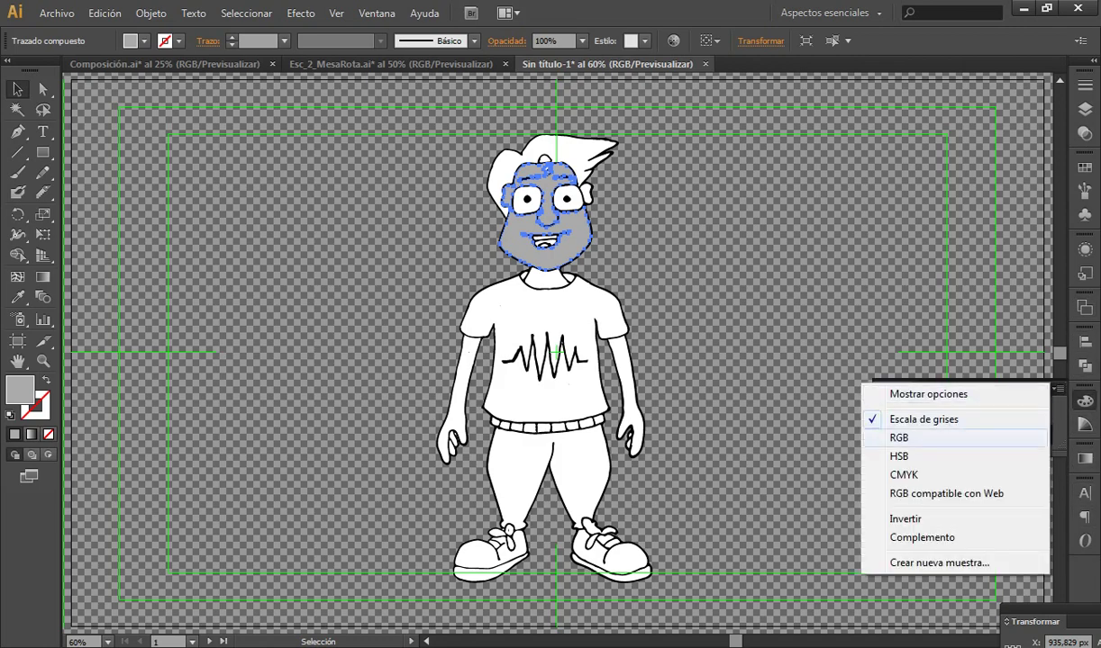
click(956, 437)
click(957, 435)
key(ctrl+shift+a)
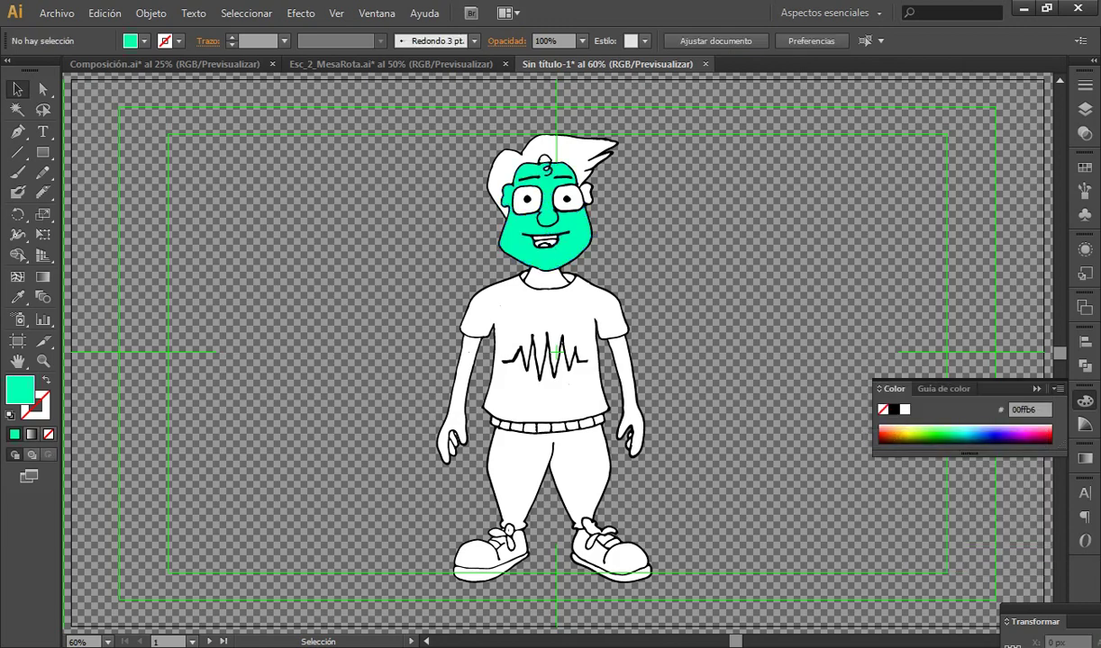
click(1037, 389)
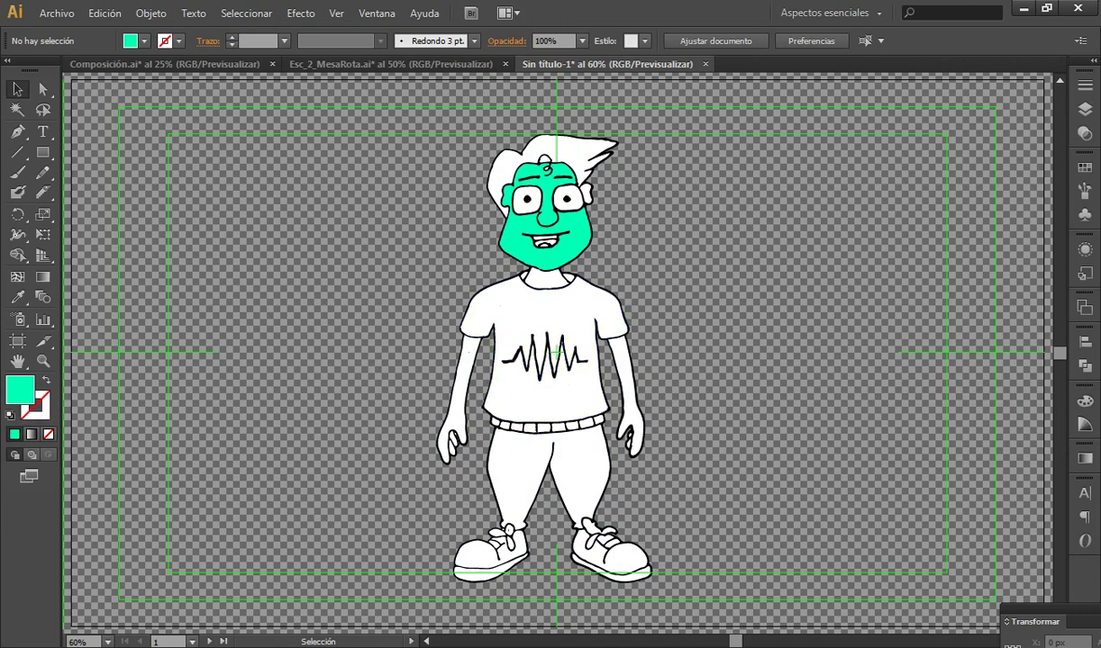
In the Composición.ai document, move the column of pink swatch circles and the colored character onto the empty canvas left of the room scene
click(391, 64)
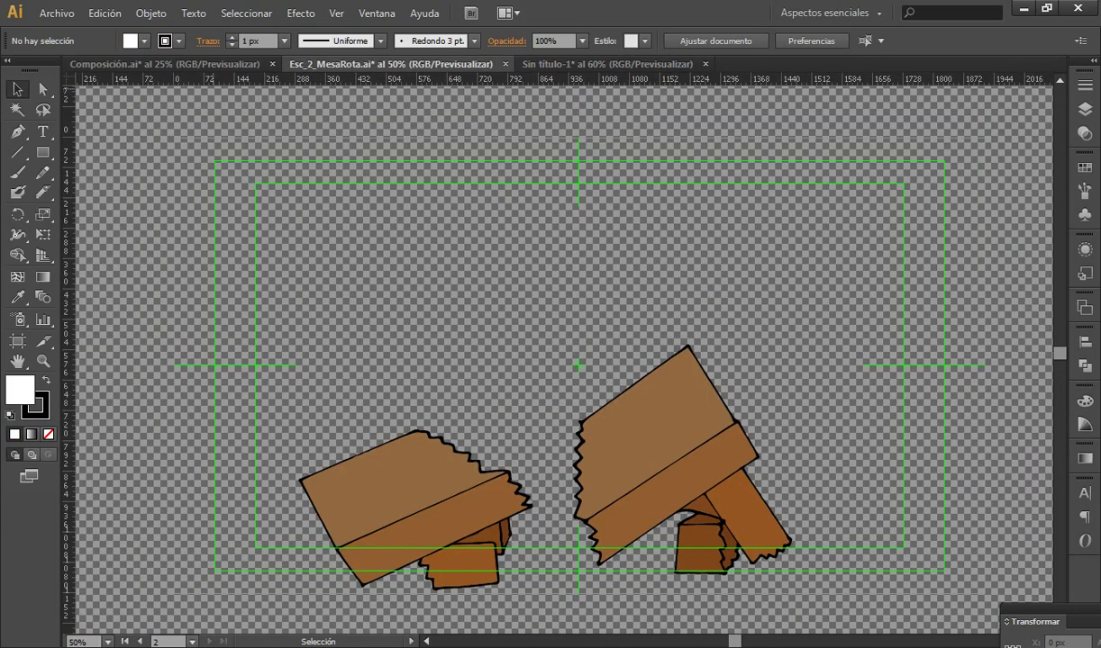
click(165, 64)
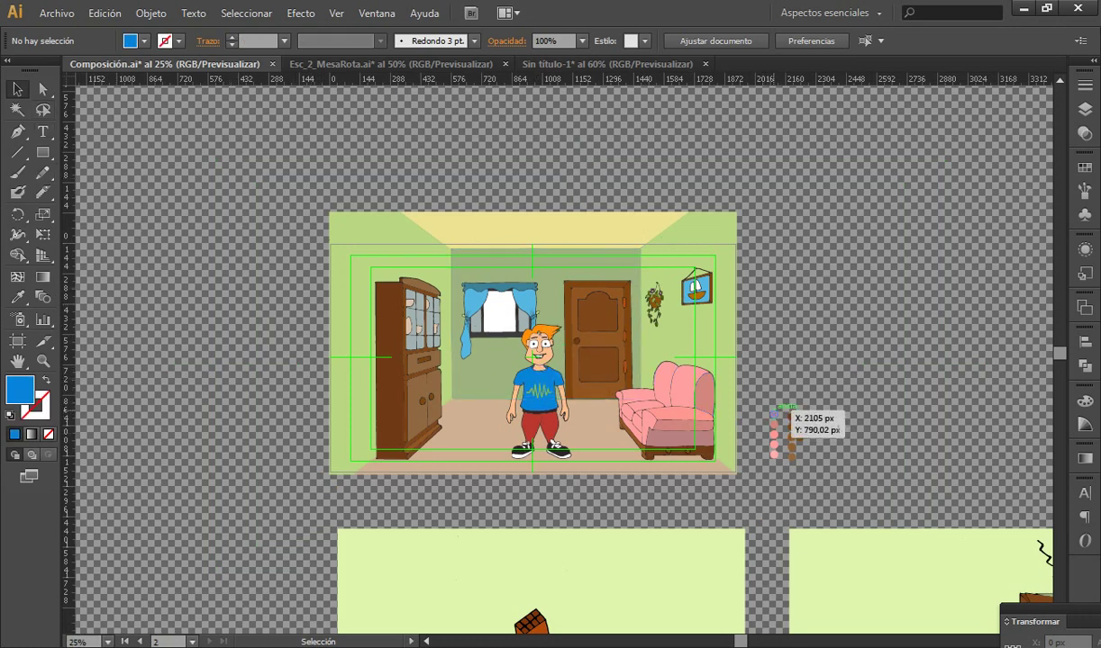
click(788, 434)
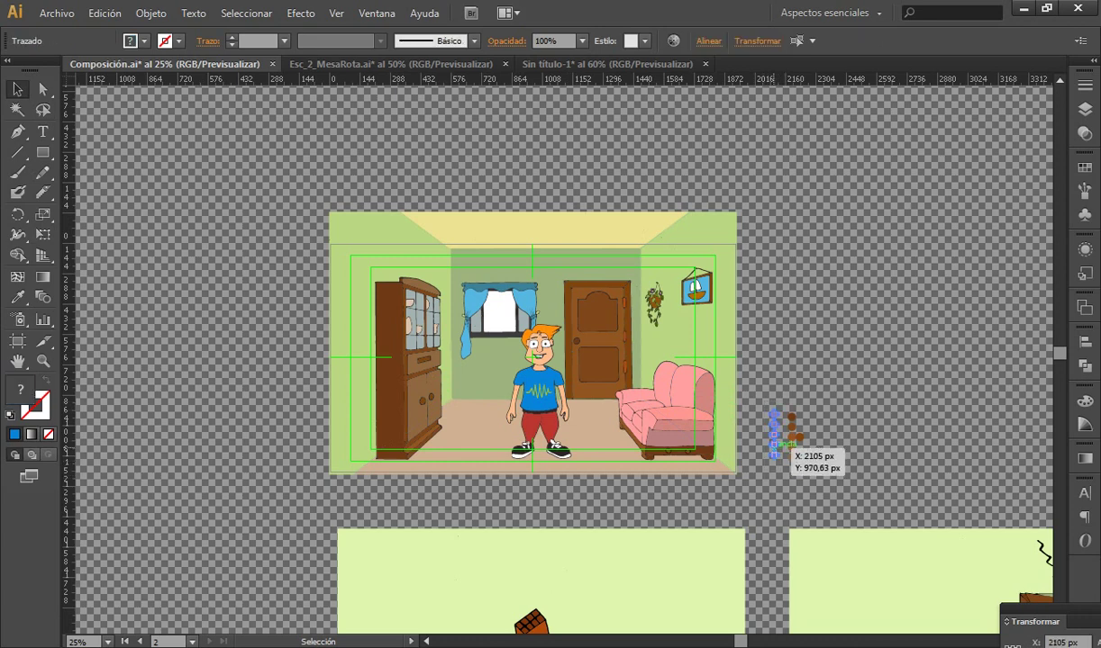
drag(788, 434, 179, 408)
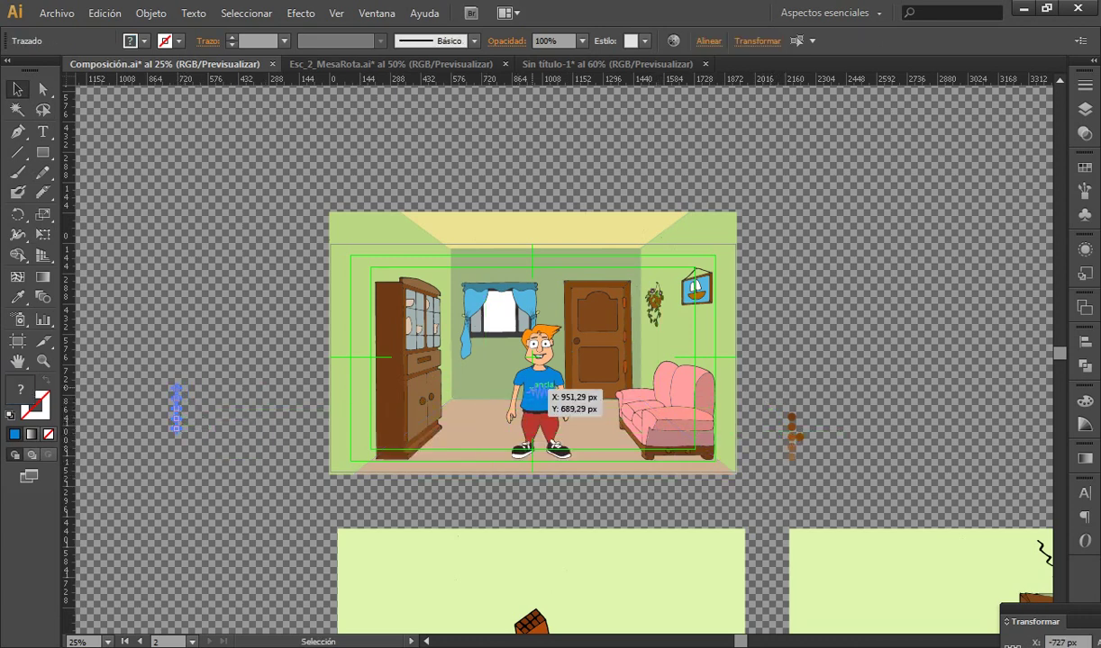
drag(541, 392, 232, 398)
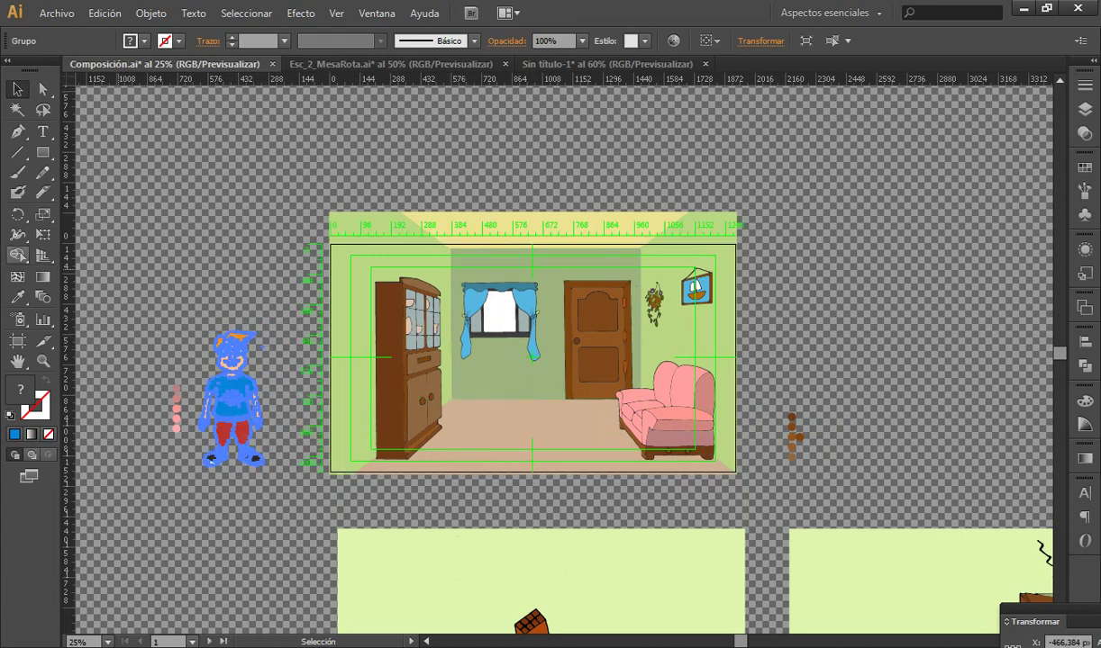
Sample the topmost pink swatch circle beside the character as the fill color with the Eyedropper
click(42, 361)
drag(145, 299, 387, 508)
click(17, 90)
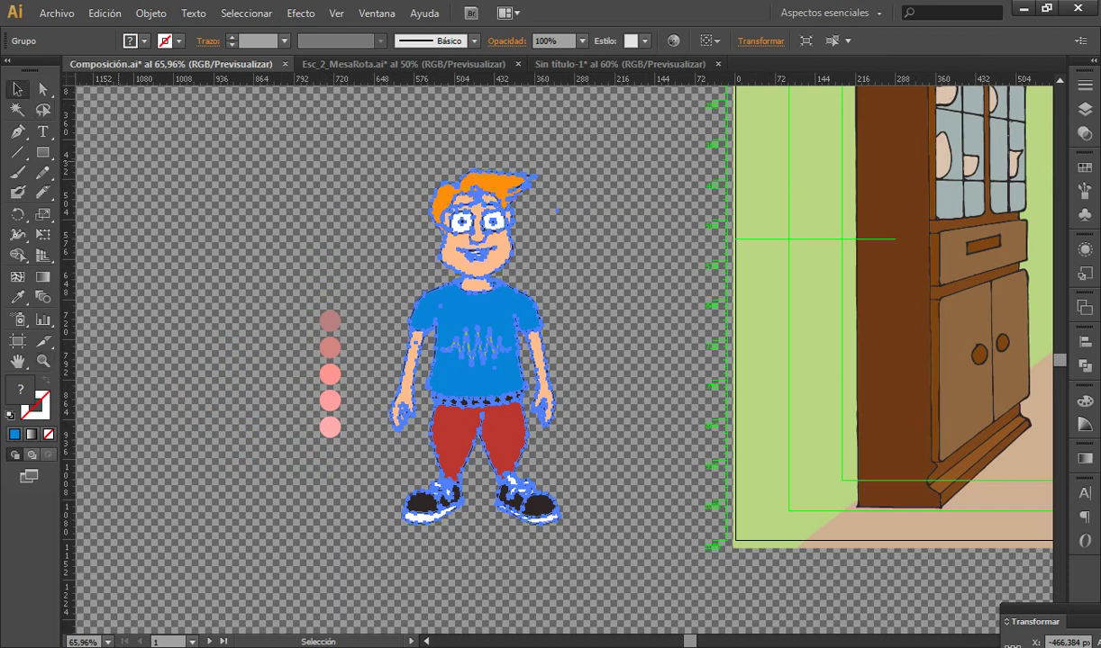
click(252, 266)
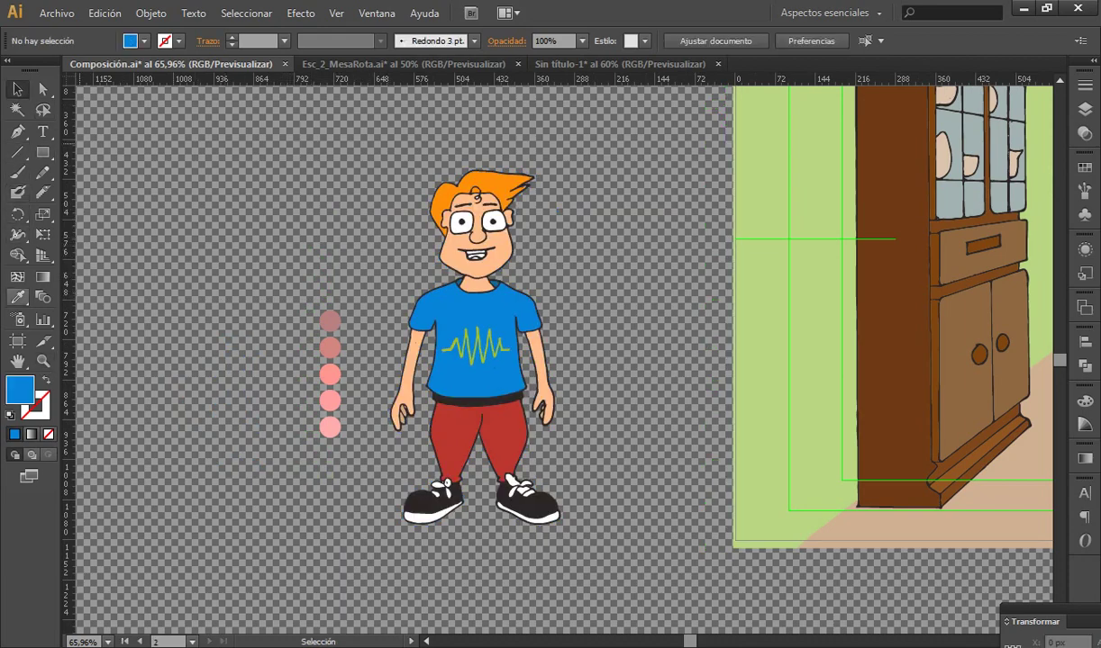
click(18, 297)
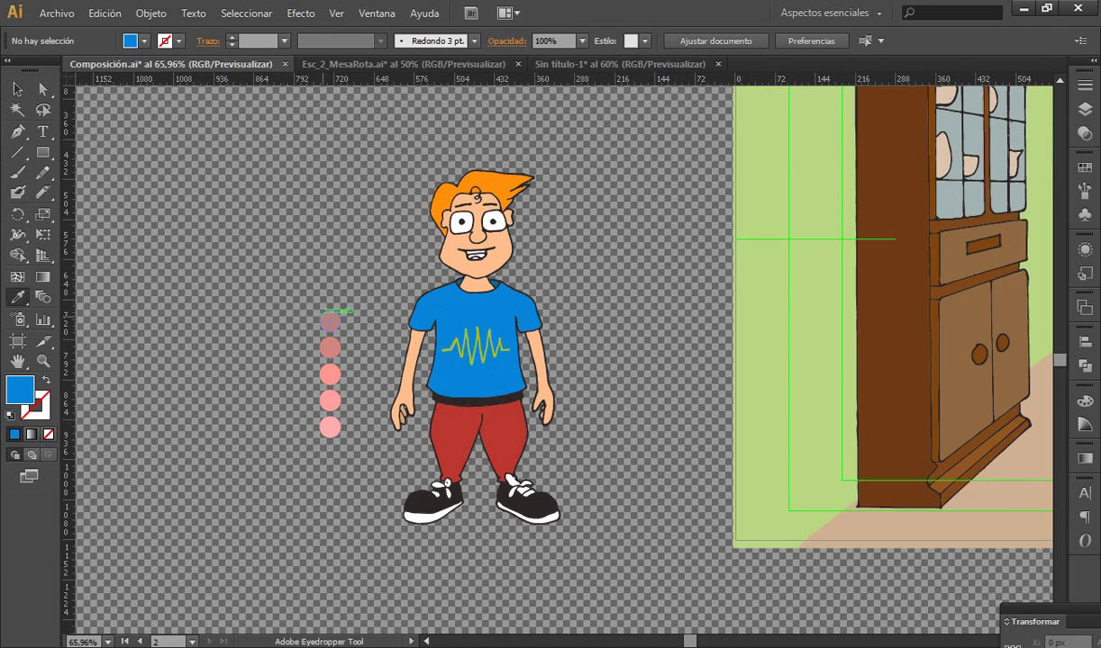
click(329, 321)
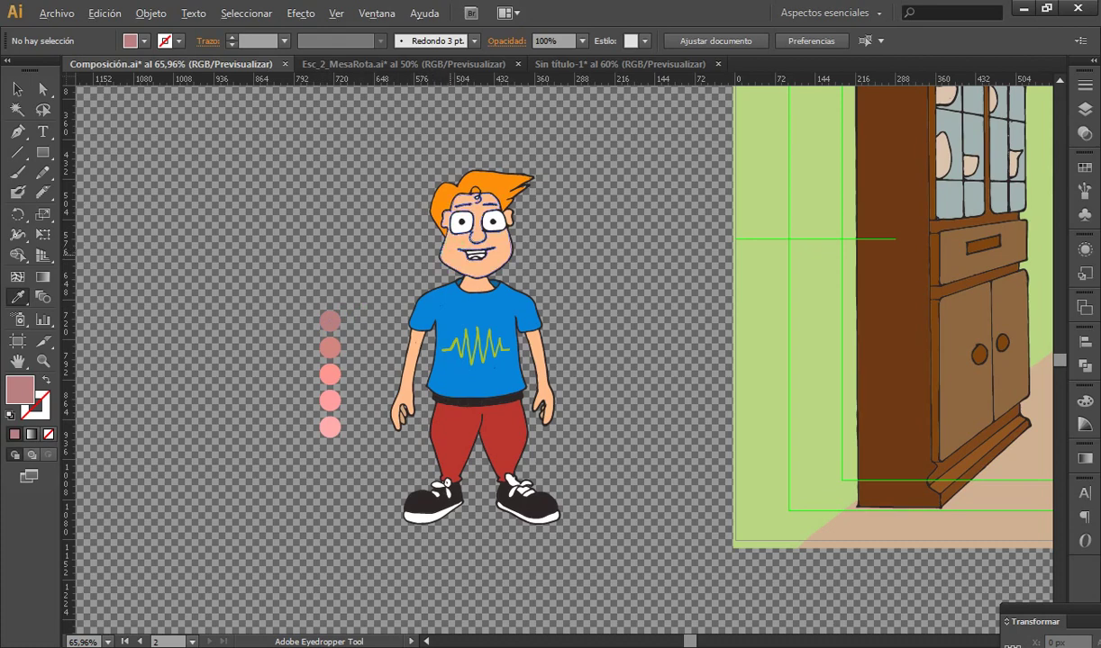
Apply sampled swatch colors to the character: the topmost to the face, the second to the neck and the third to the shirt
alt+click(476, 194)
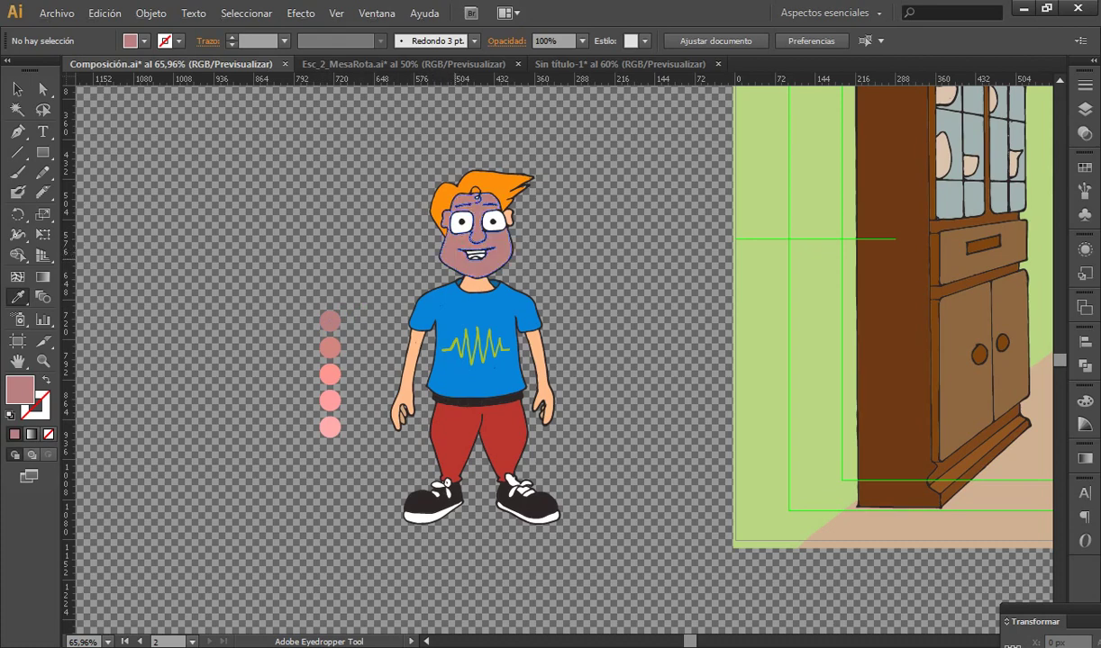
click(326, 328)
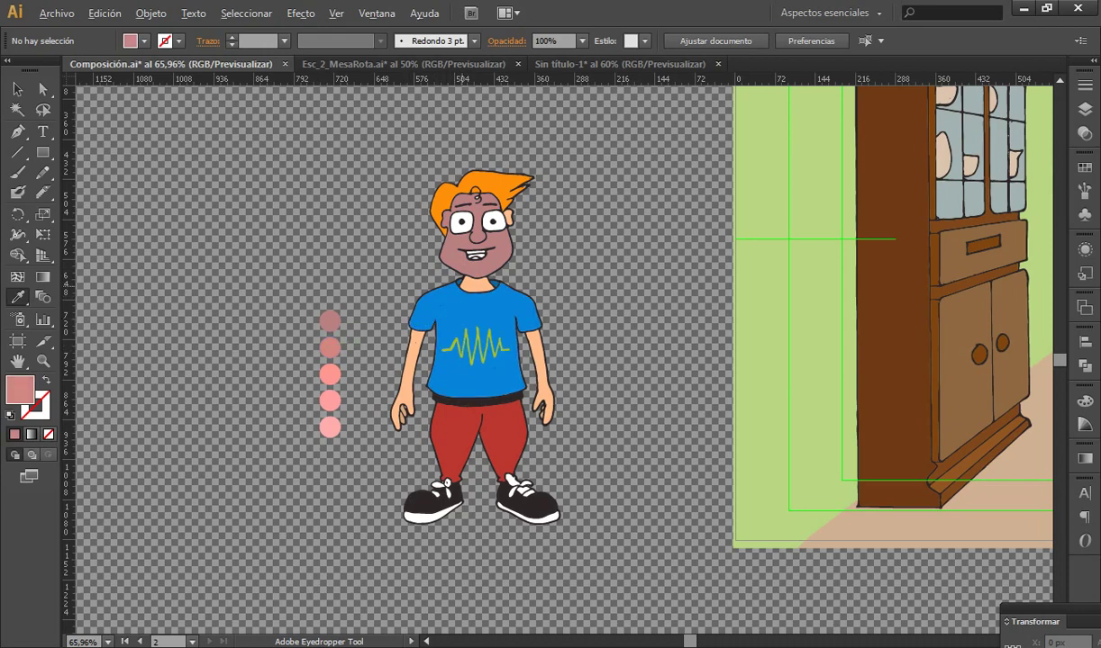
click(329, 375)
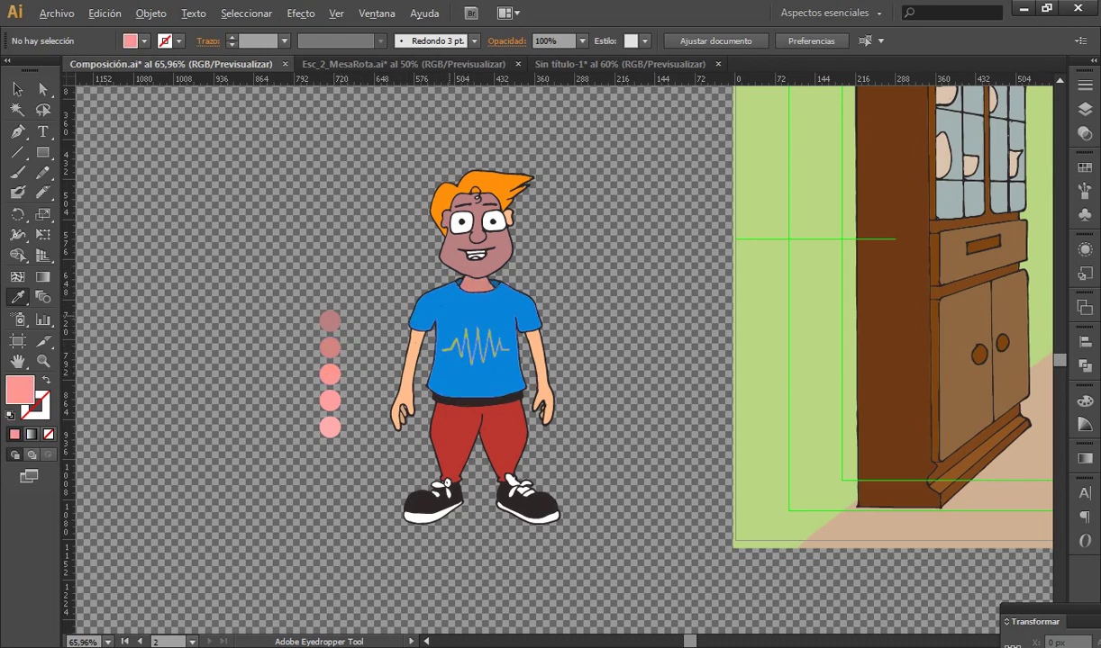
alt+click(446, 315)
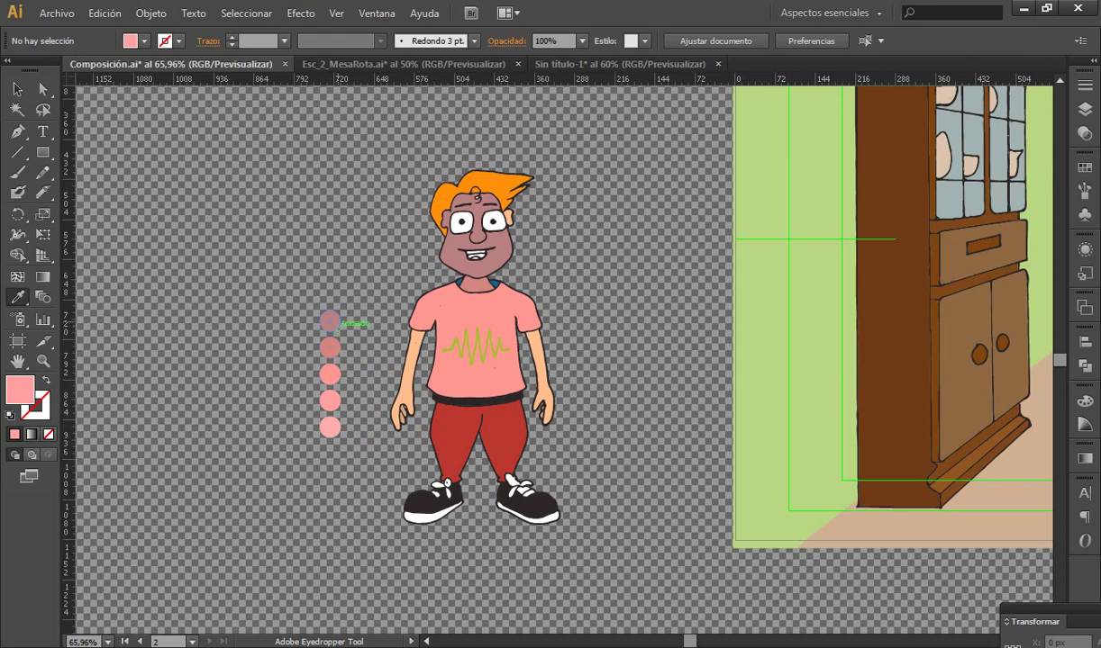
Resample the topmost pink swatch circle and apply it to the character's face, shirt and trousers
click(330, 321)
alt+click(438, 234)
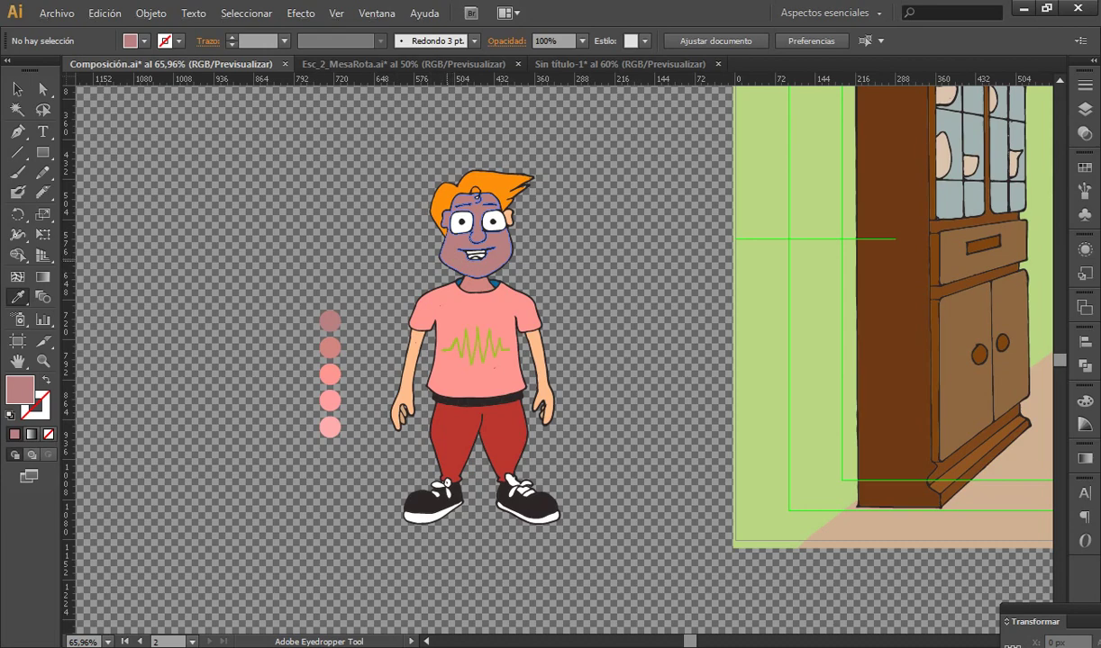
alt+click(438, 293)
alt+click(437, 410)
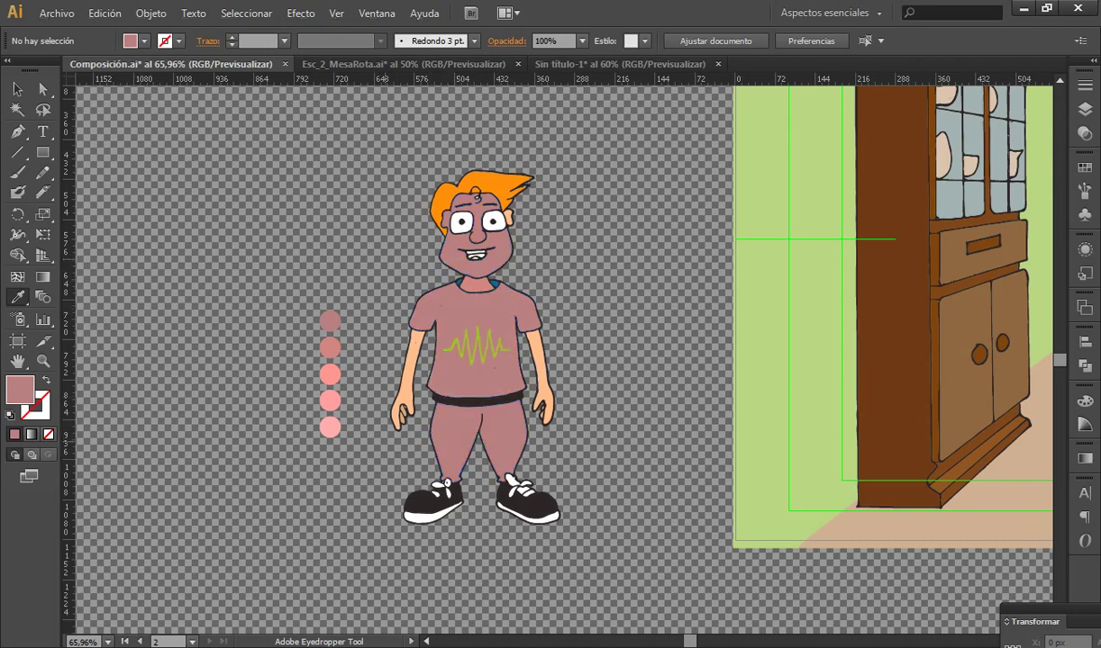
Ungroup the character and move the trousers' fill shape out to the empty canvas right of the legs
key(v)
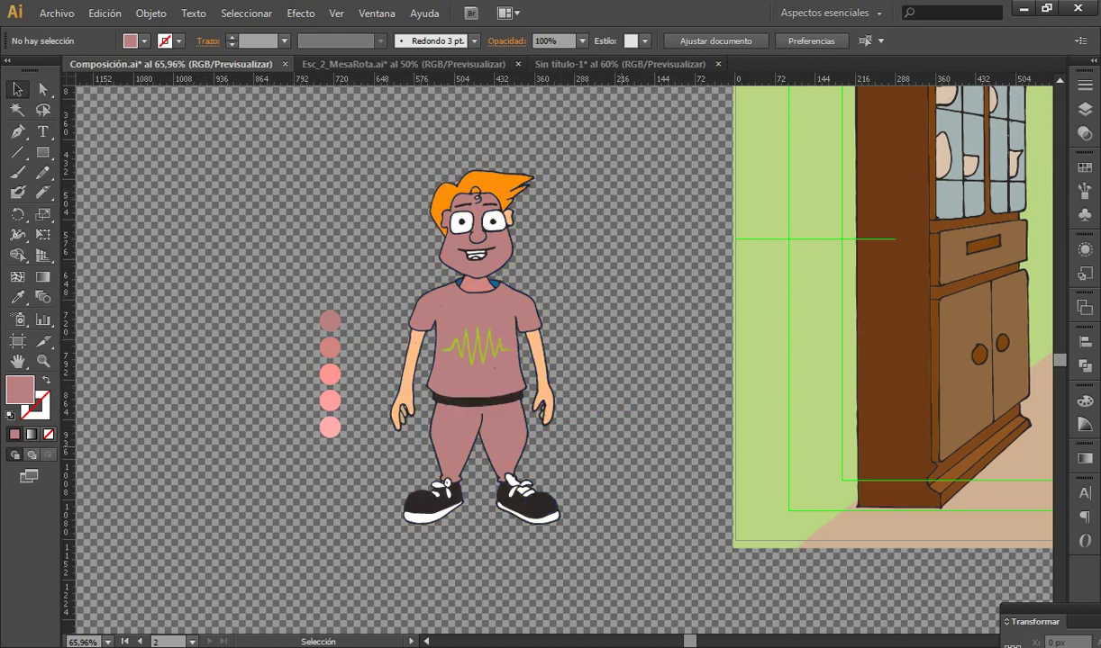
click(491, 412)
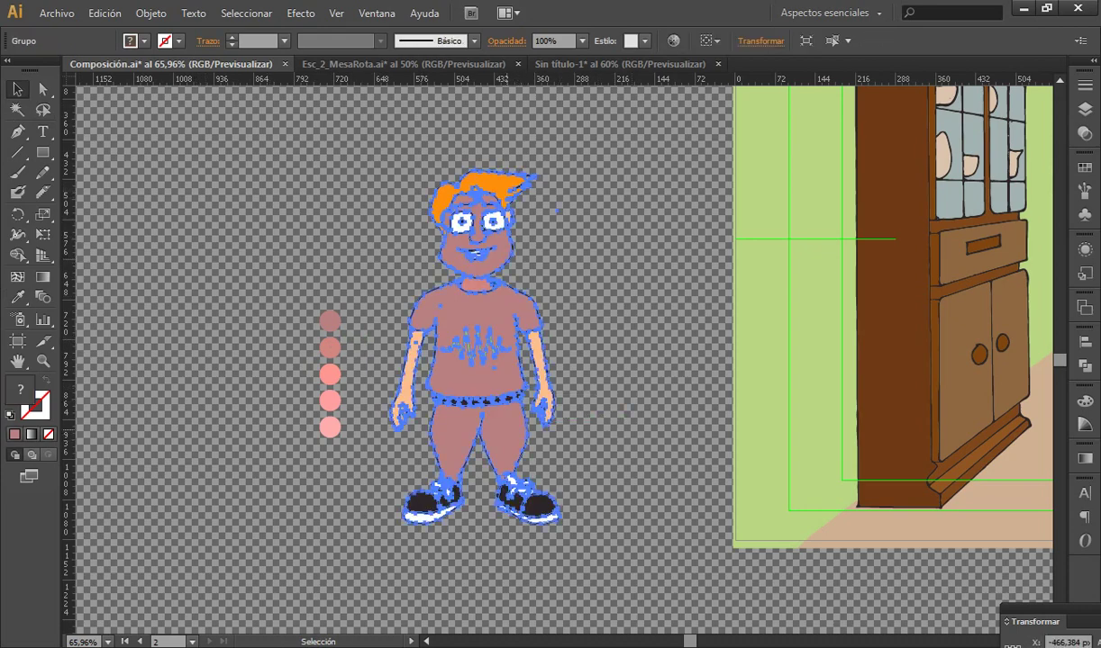
click(150, 13)
click(162, 93)
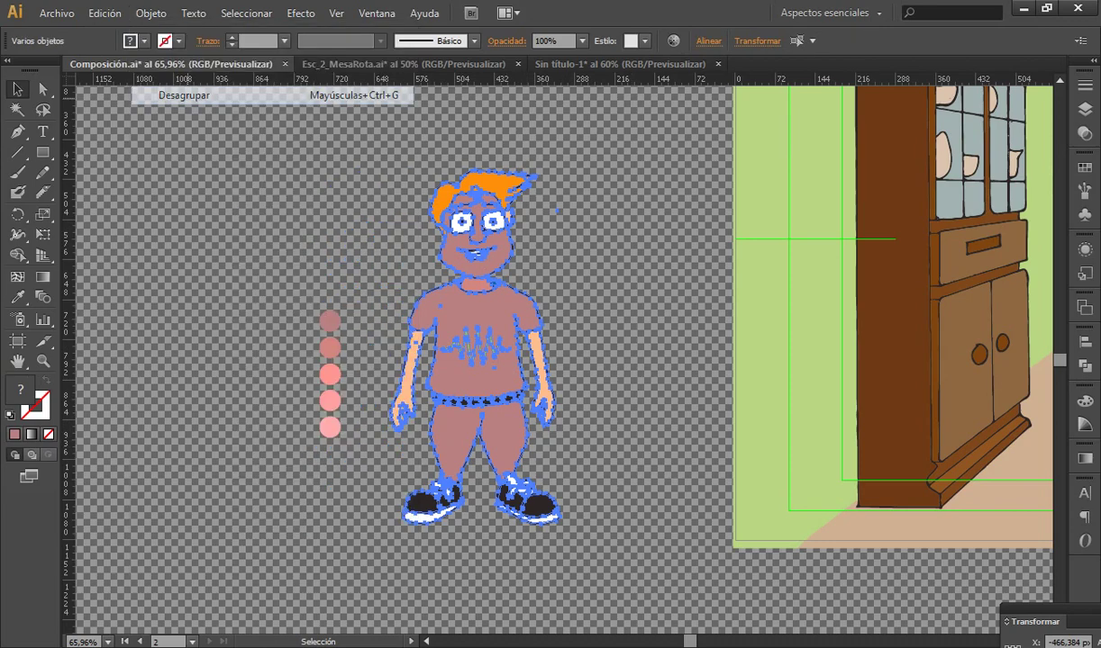
key(ctrl+shift+a)
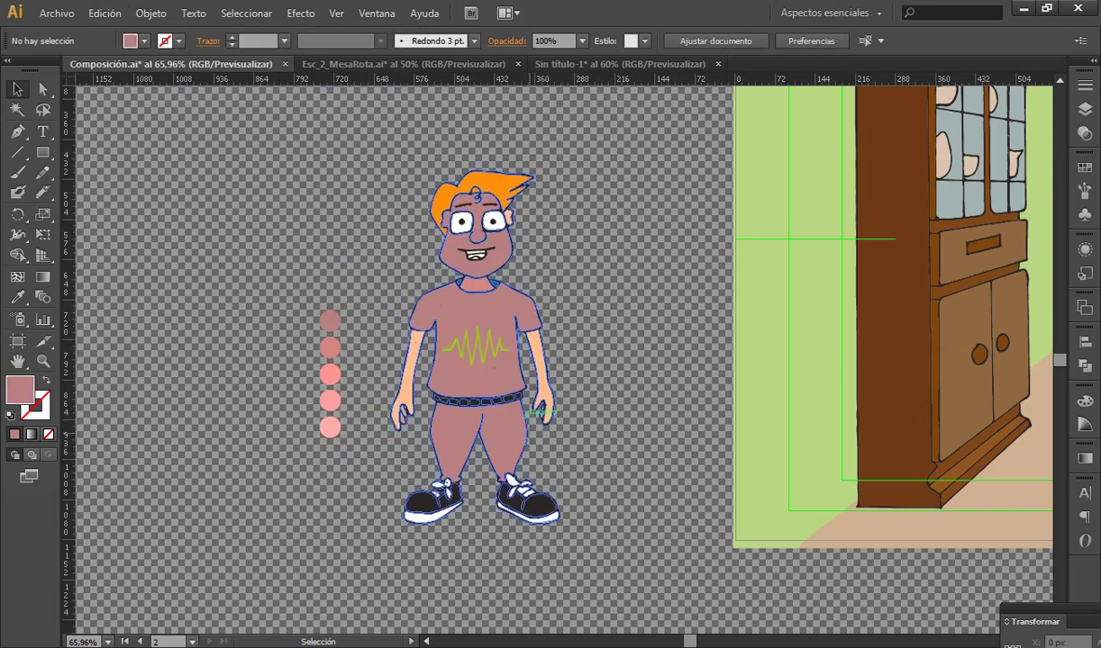
drag(522, 450, 650, 446)
key(ctrl+shift+a)
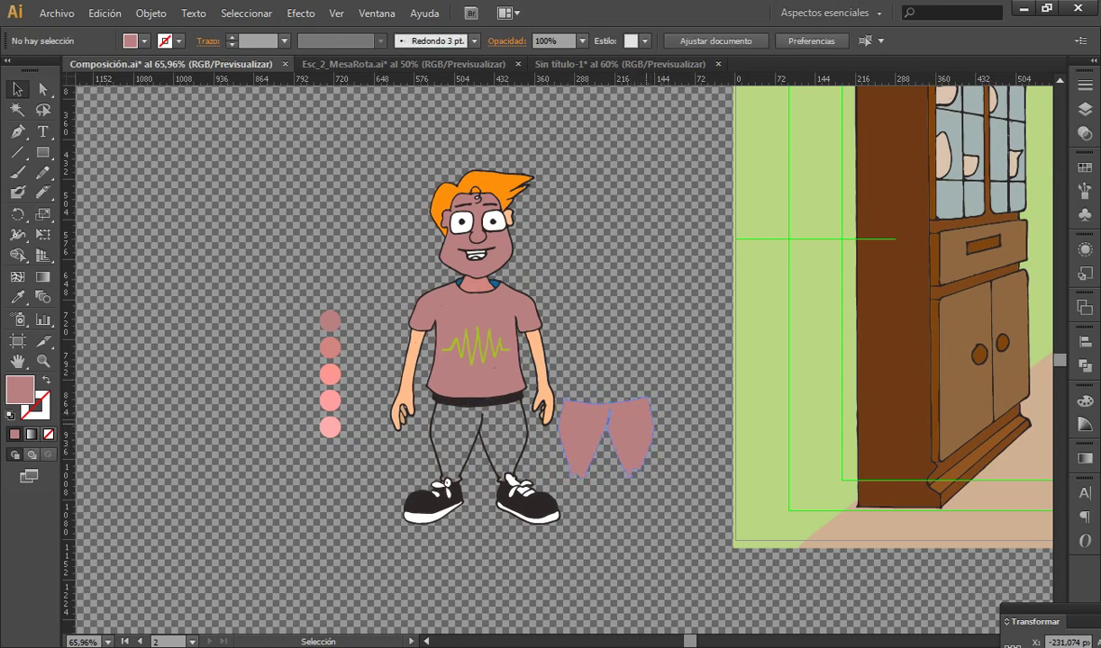
Pull the black outline artwork out to the left of the character, then move it back over the color shapes and deselect
drag(529, 448, 270, 448)
key(ctrl+shift+a)
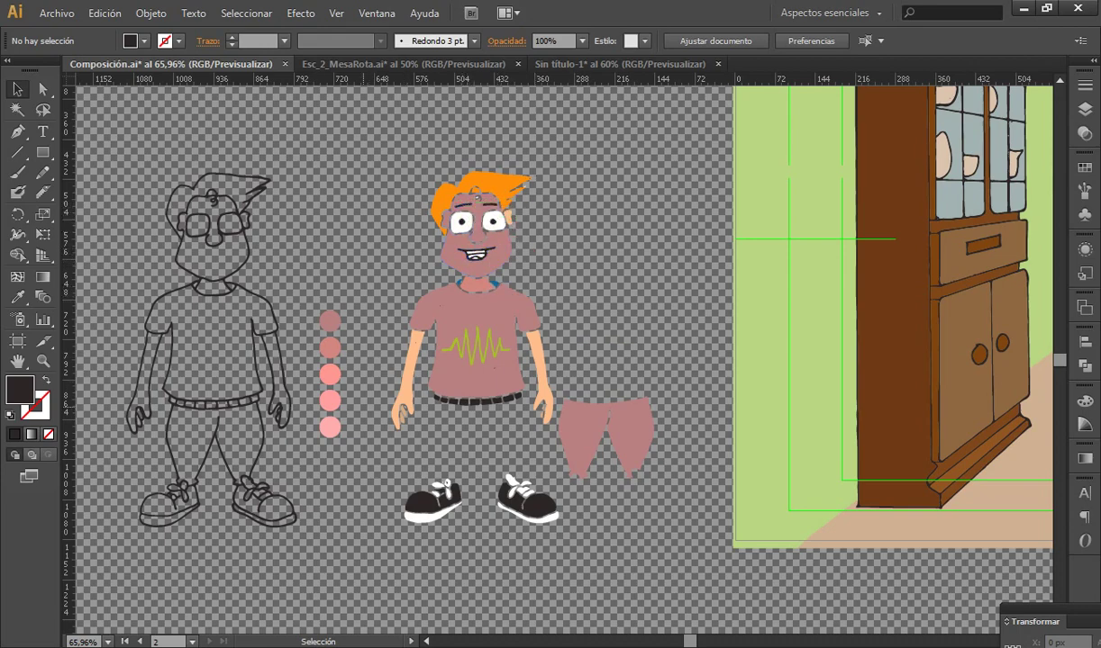
drag(136, 410, 397, 412)
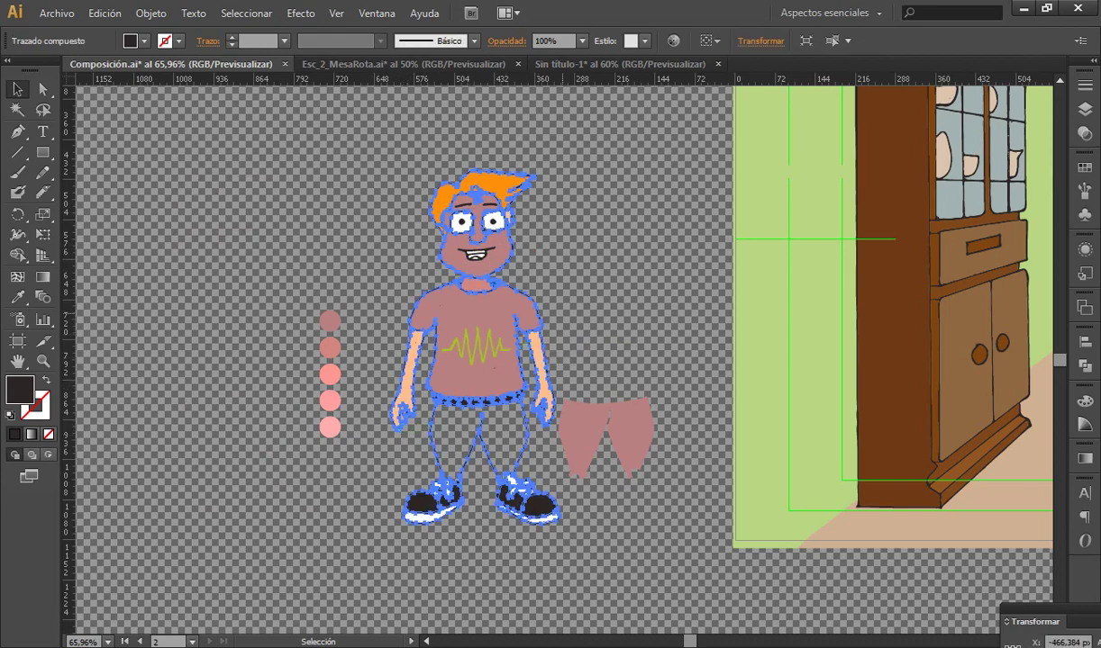
click(562, 319)
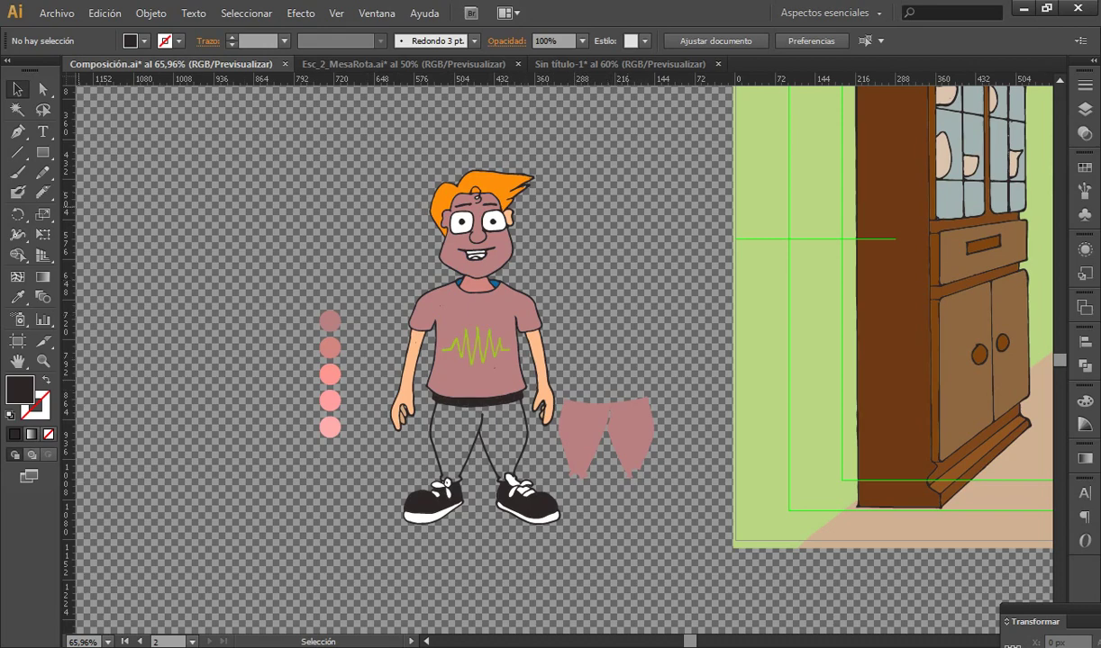
Undo the separated shapes, the ungrouping and the test recoloring of the character's shirt and trousers
key(z)
key(ctrl+minus)
key(ctrl+minus)
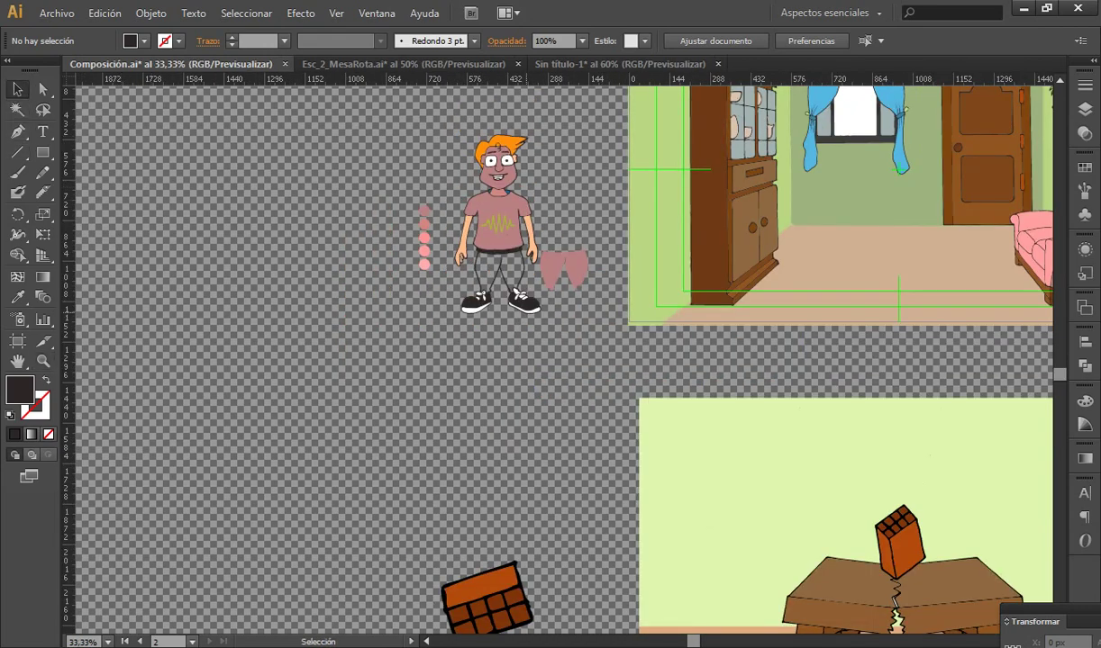
drag(956, 350, 634, 499)
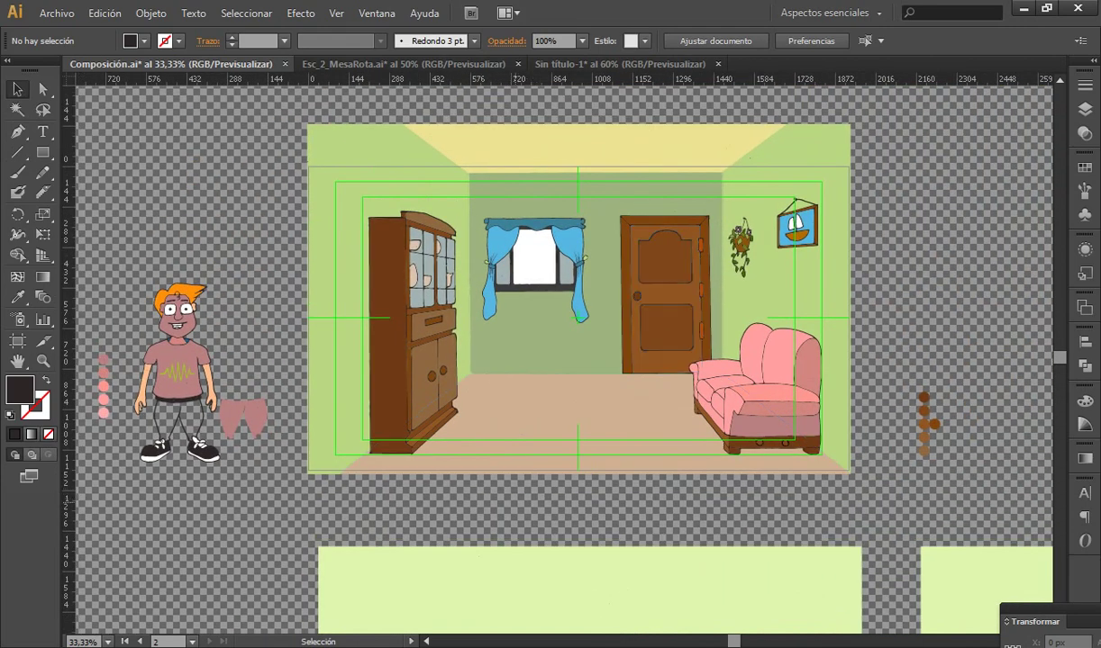
key(ctrl+z)
key(ctrl+z)
key(ctrl+z)
key(ctrl+z)
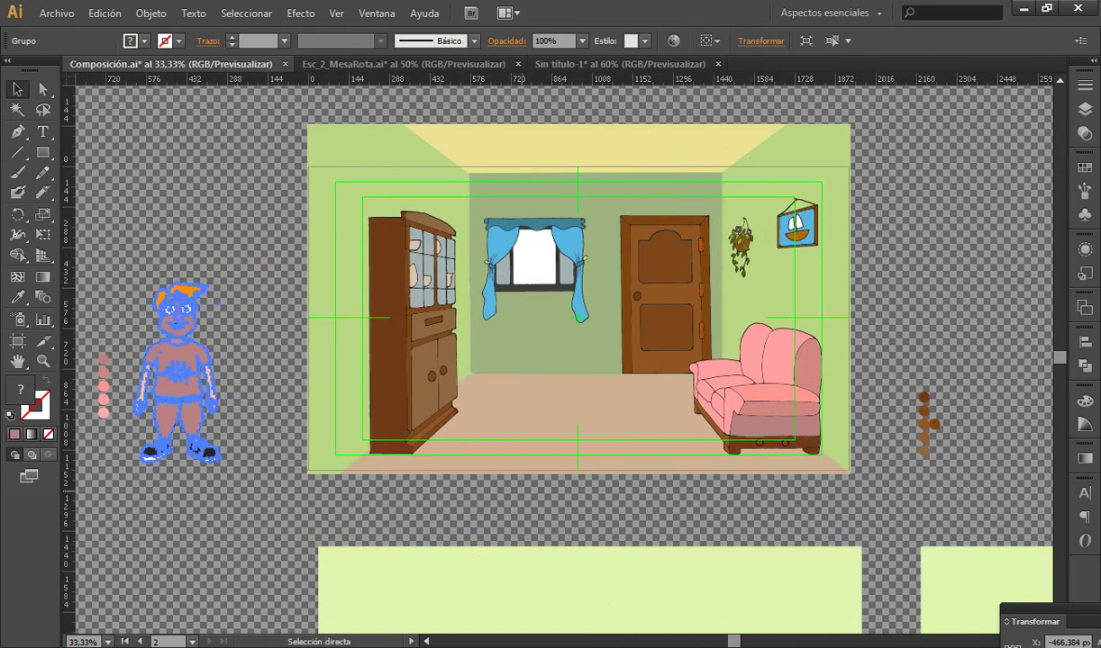
key(ctrl+z)
key(ctrl+z)
key(ctrl+z)
key(ctrl+z)
key(ctrl+z)
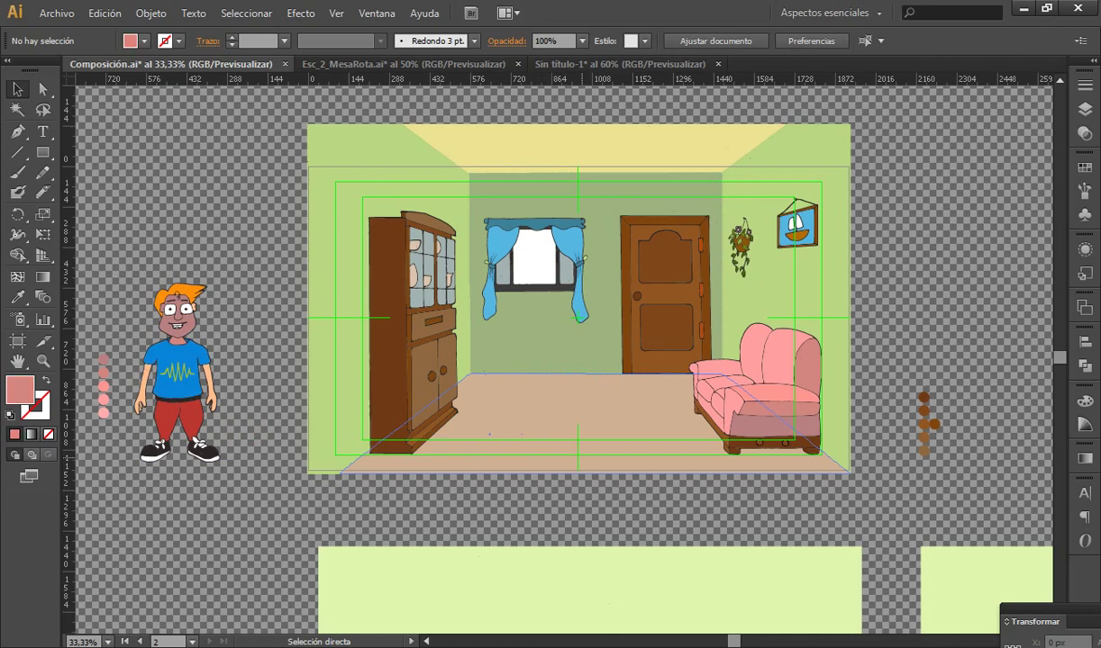
Move the whole character into the middle of the room scene, between the cabinet and the sofa, and deselect it
drag(177, 378, 586, 373)
click(666, 506)
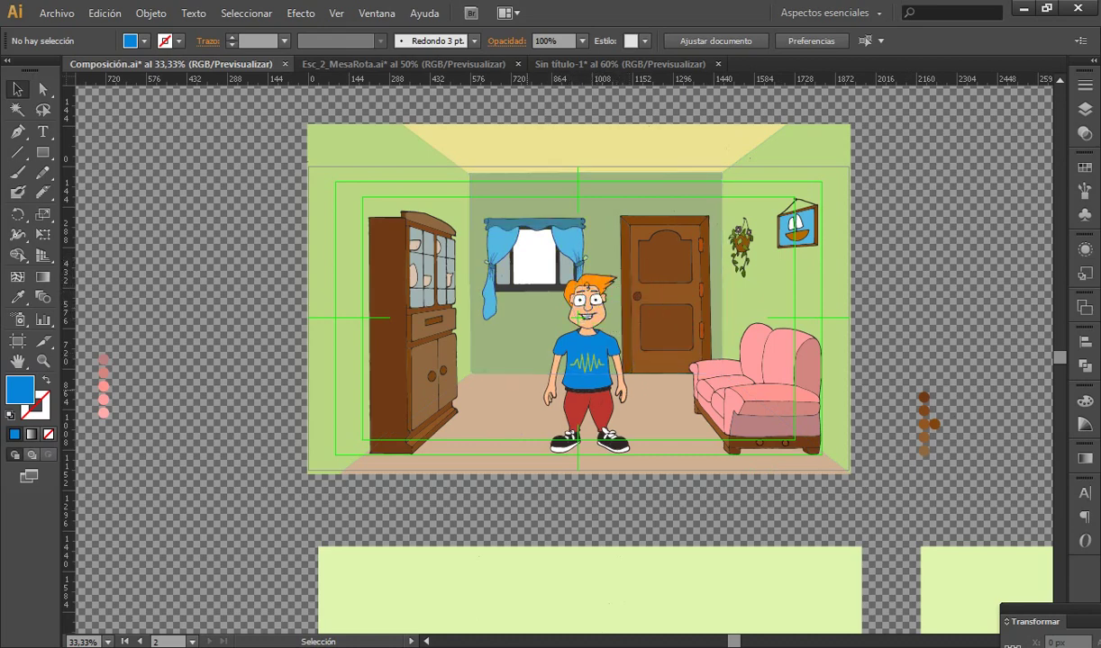
Try moving the door, the sofa and the cabinet as separate objects in the room scene, undoing each move
drag(634, 268, 592, 269)
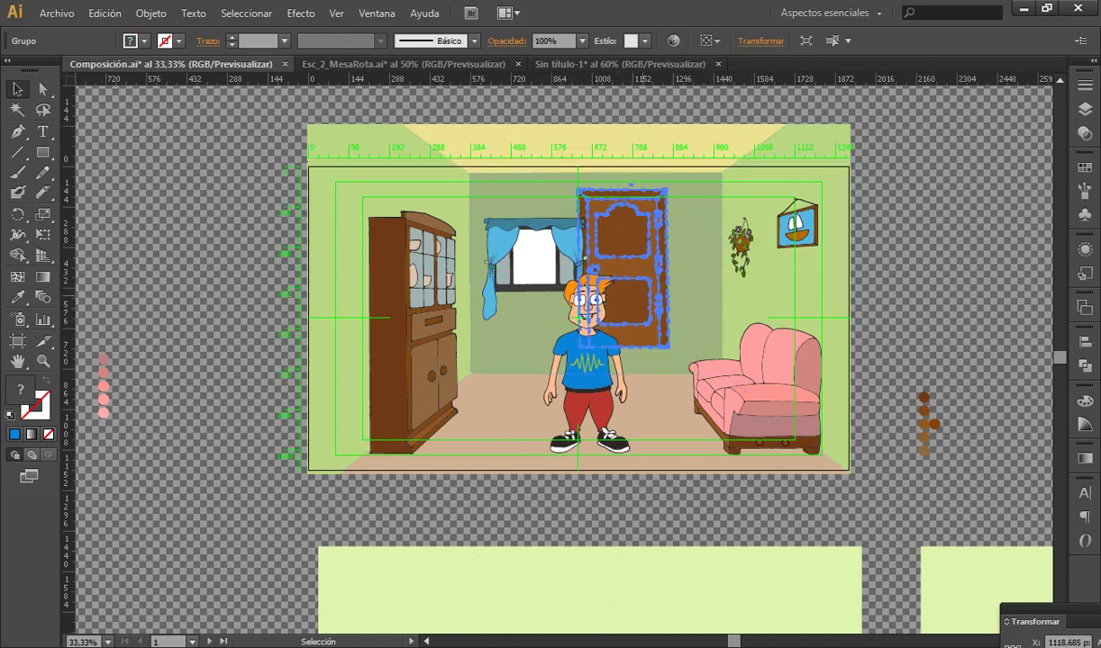
key(ctrl+z)
drag(756, 393, 761, 355)
key(ctrl+z)
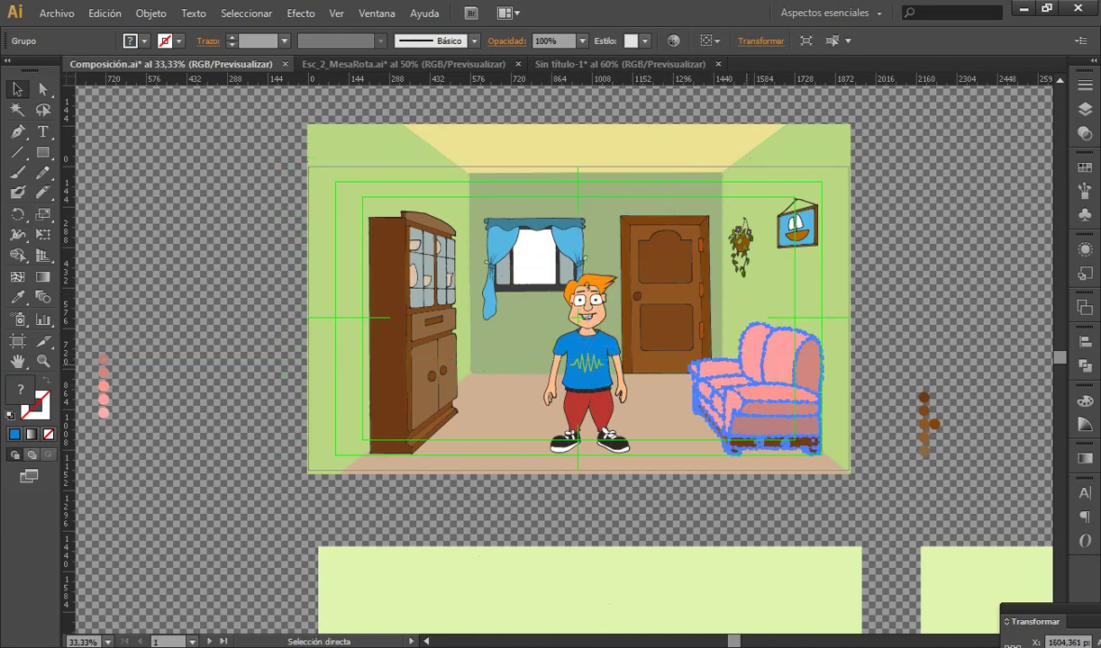
drag(391, 312, 356, 276)
key(ctrl+z)
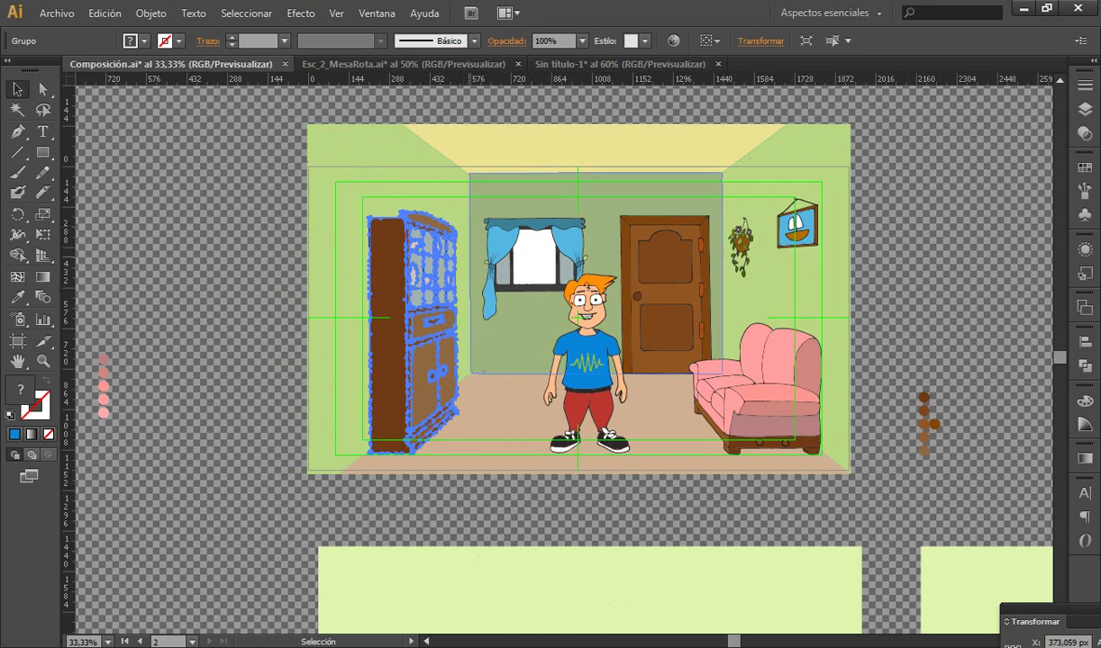
Examine the assembled room scene at different magnifications and select all of its objects to view their outlines
key(z)
click(448, 235)
drag(837, 465, 621, 351)
alt+click(464, 394)
drag(500, 411, 473, 407)
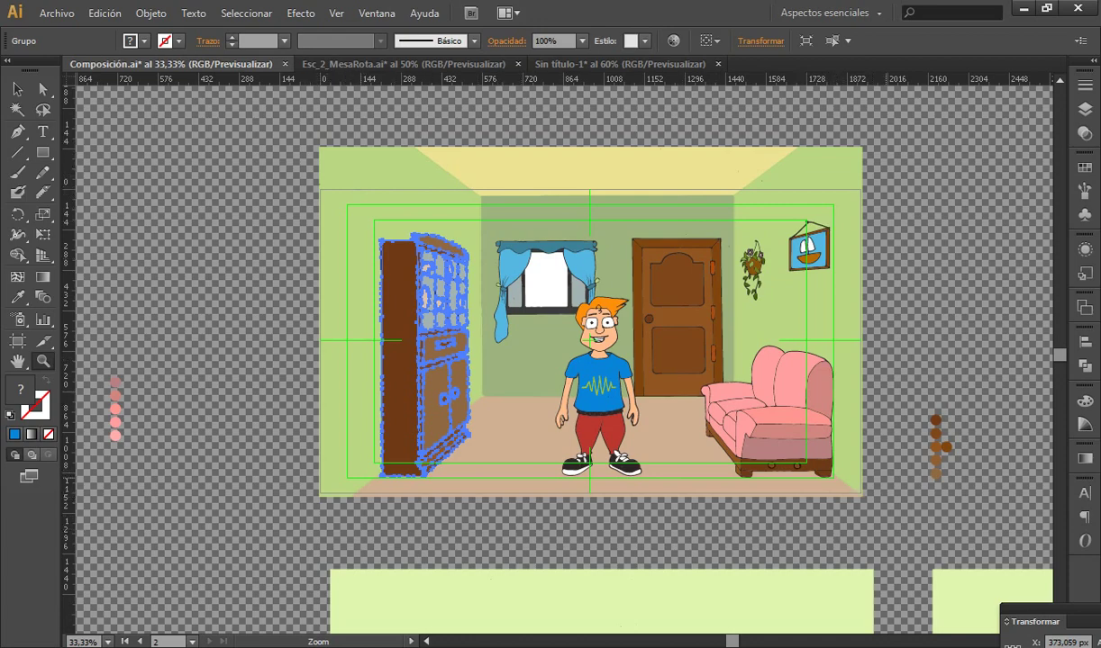
key(v)
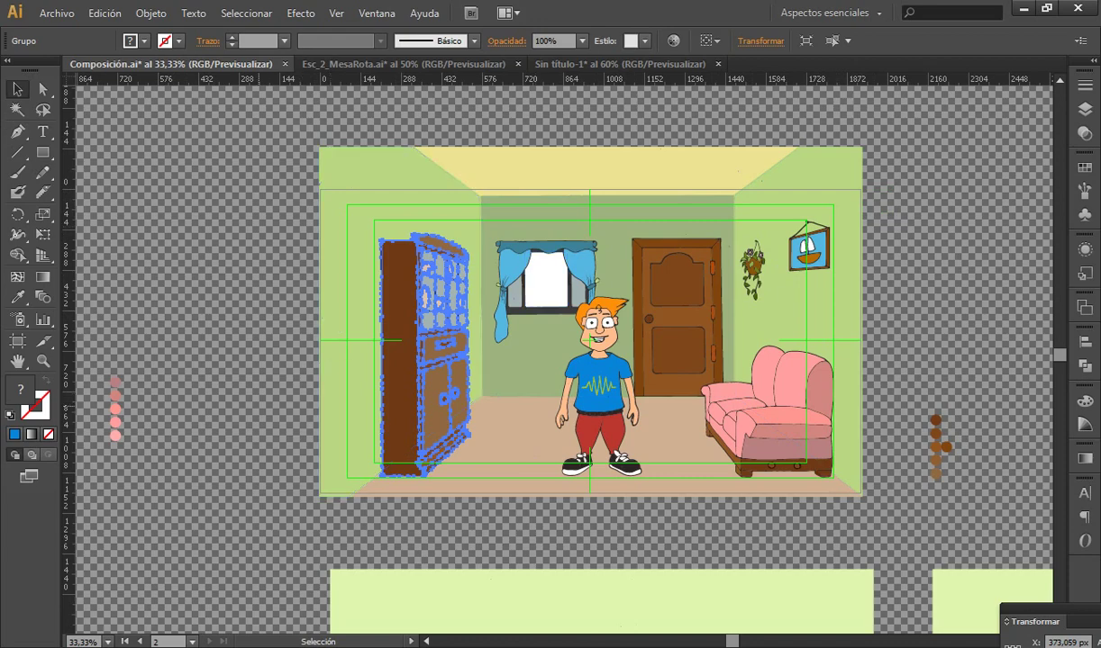
click(278, 405)
key(space)
drag(568, 599, 505, 614)
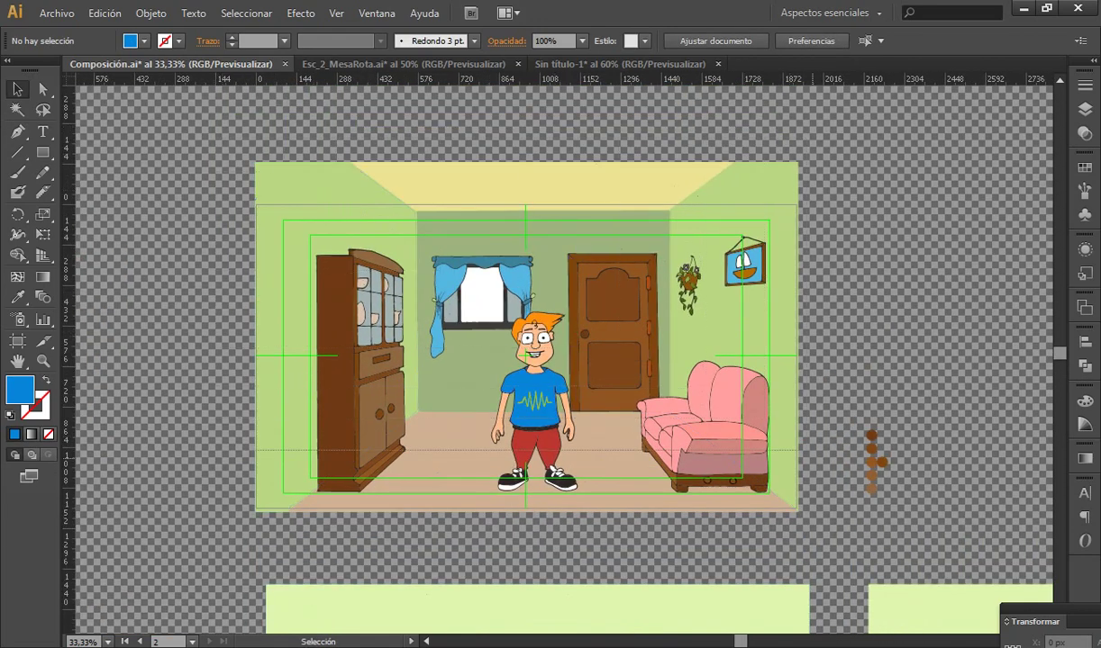
drag(706, 477, 755, 503)
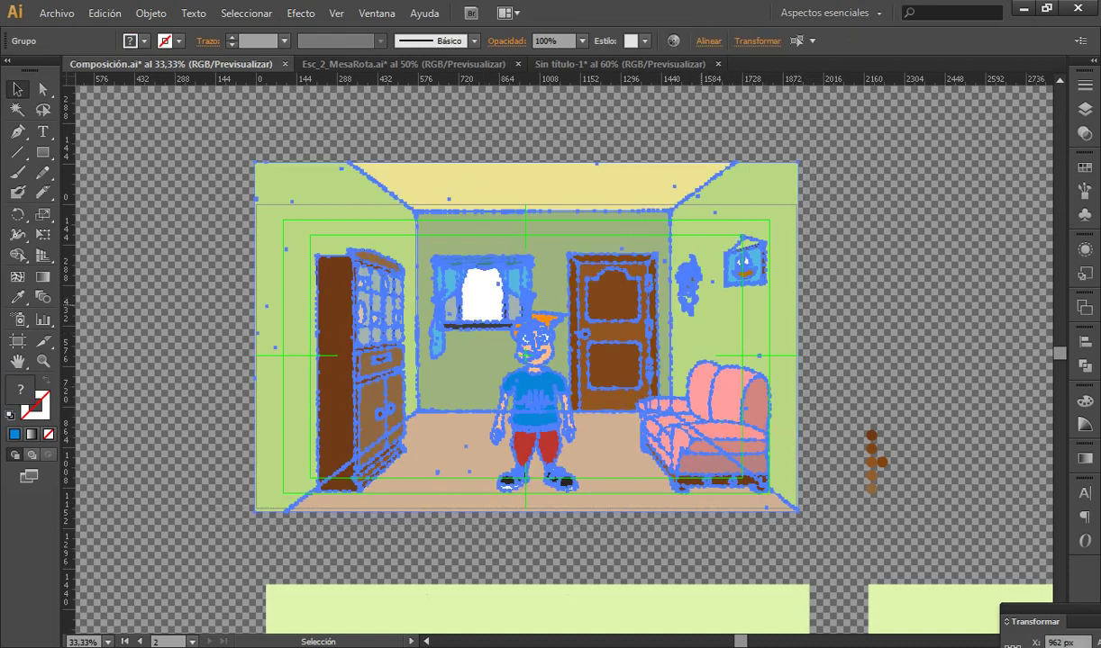
Review the broken table in Esc_2_MesaRota.ai and the character in the untitled document, returning to Composición.ai with nothing selected
click(404, 64)
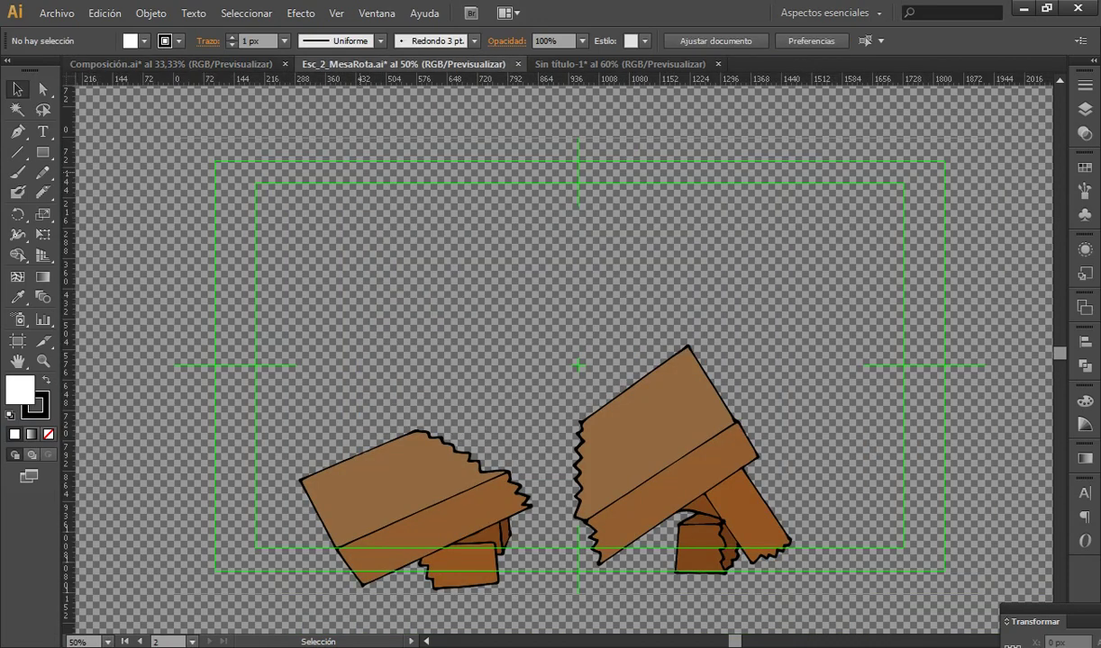
click(620, 64)
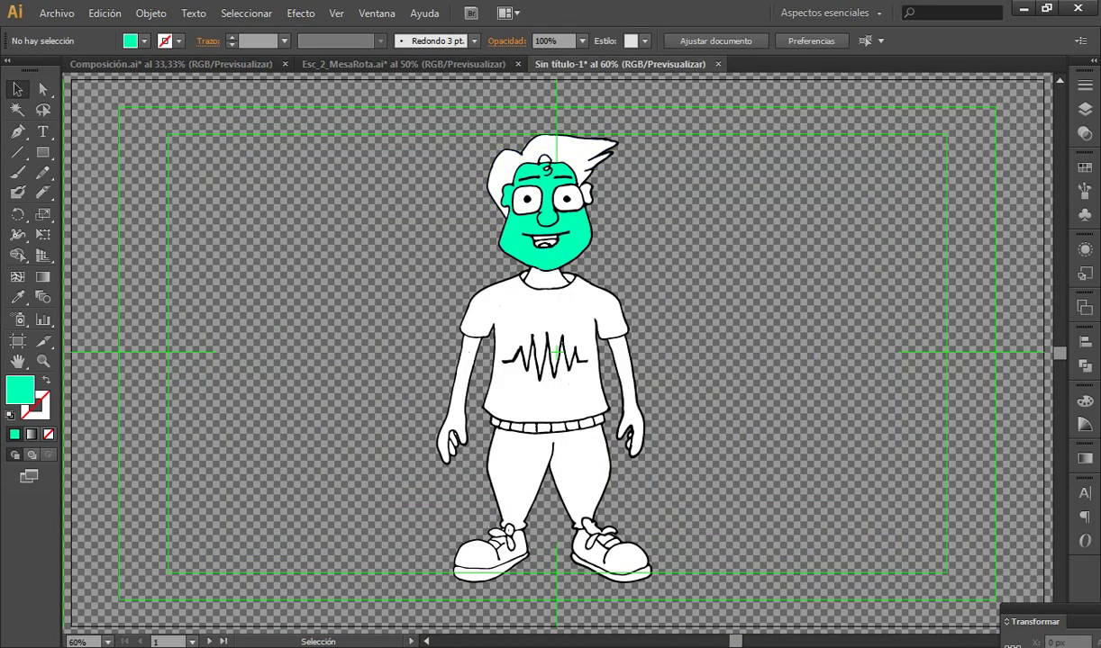
click(403, 64)
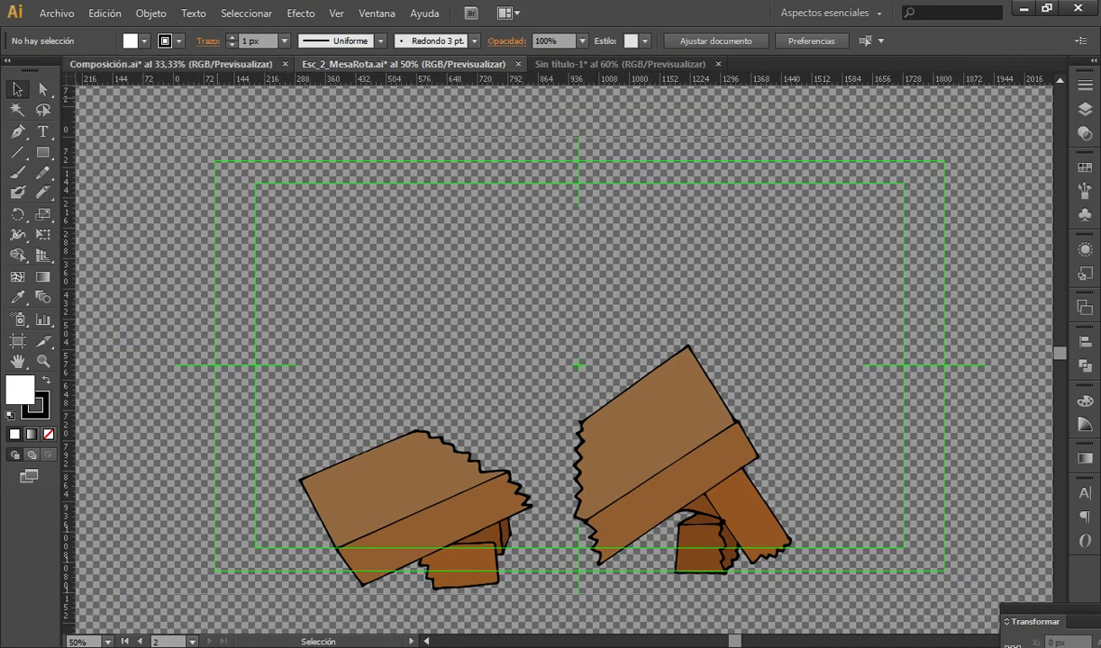
click(171, 64)
click(858, 249)
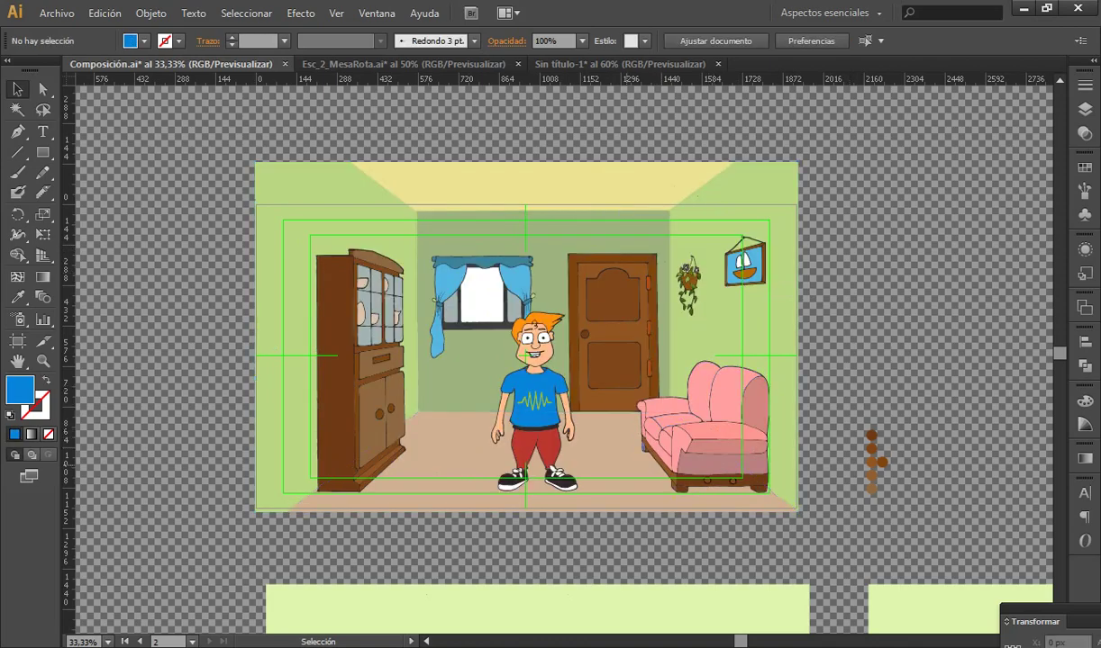
Examine the broken-table scene below the room, including the brick and the table versions placed around it
key(space)
drag(628, 536, 567, 31)
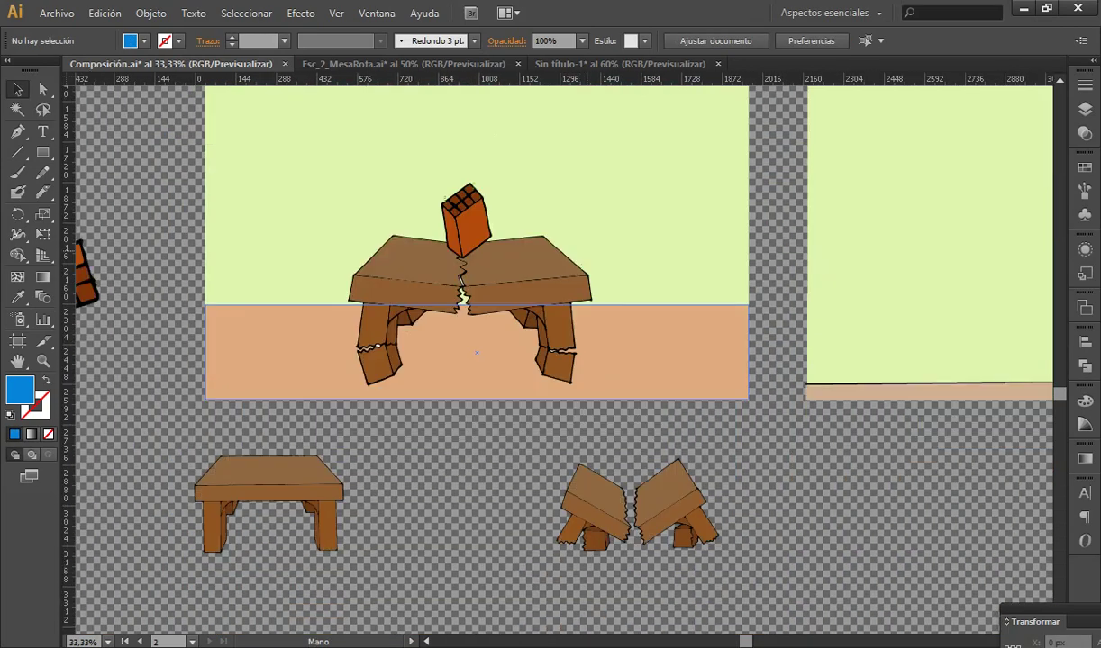
drag(811, 396, 501, 431)
drag(851, 429, 610, 432)
drag(361, 361, 999, 294)
drag(558, 358, 545, 434)
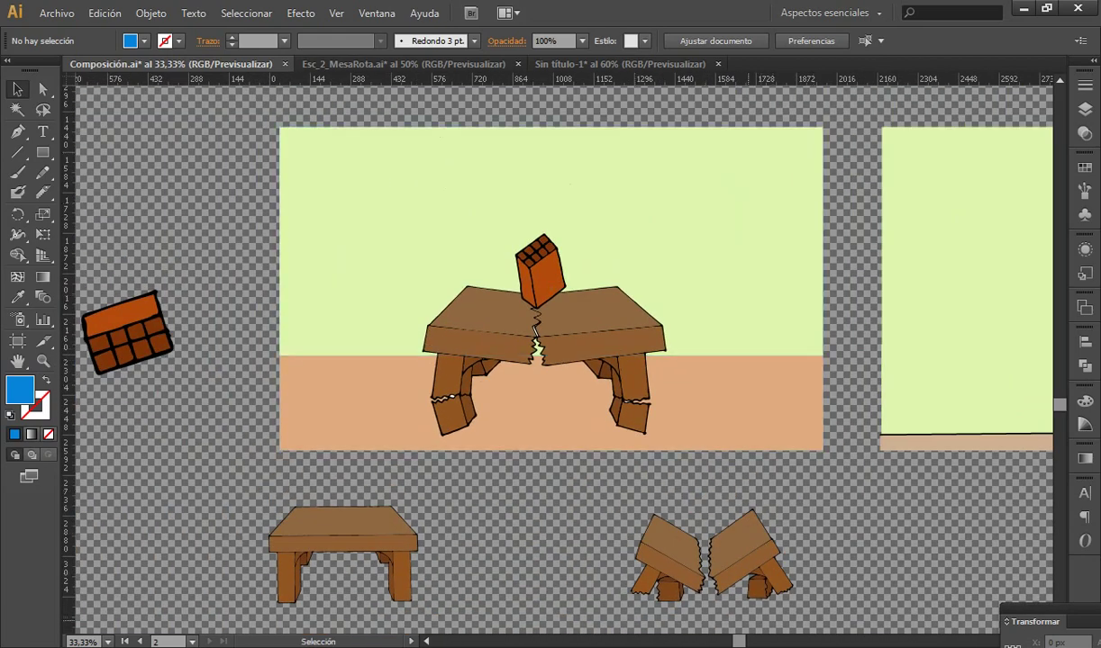
drag(330, 226, 352, 301)
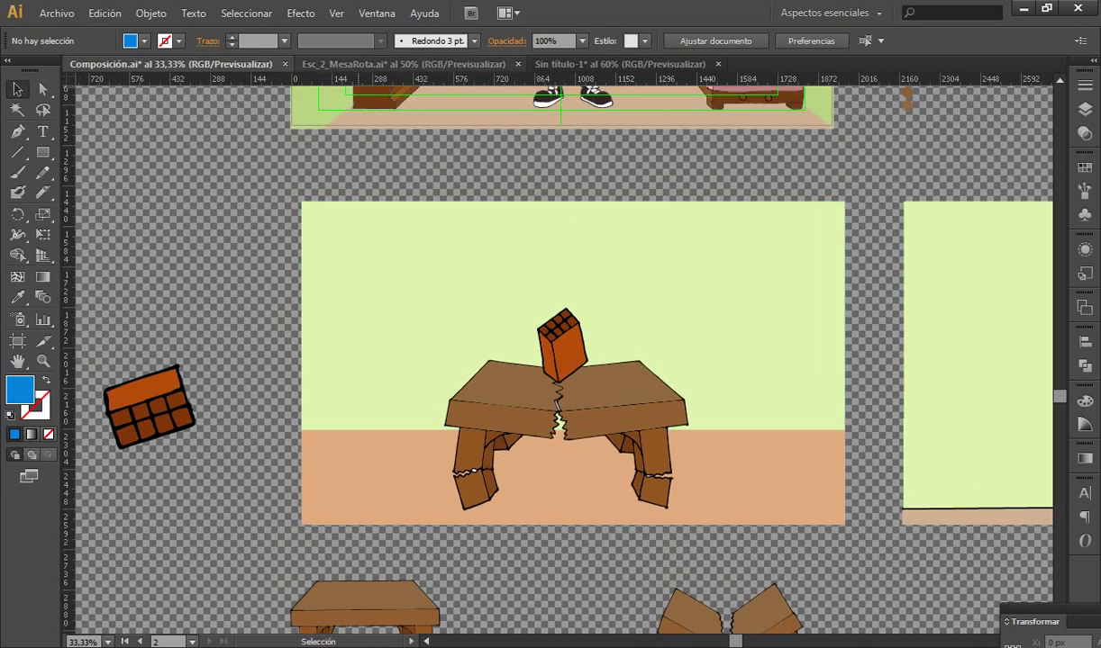
Compare the table scene in Composición.ai with the broken table pieces in Esc_2_MesaRota.ai
key(ctrl+Tab)
key(ctrl+shift+Tab)
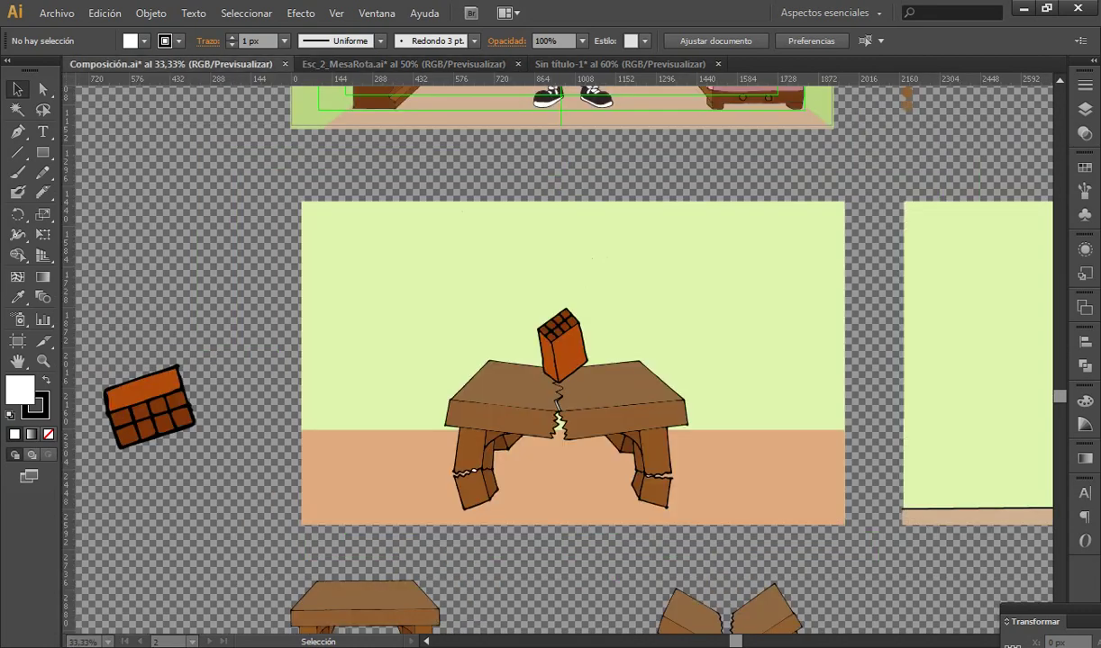
key(ctrl+Tab)
drag(645, 415, 641, 391)
drag(573, 337, 572, 260)
click(171, 64)
key(ctrl+Tab)
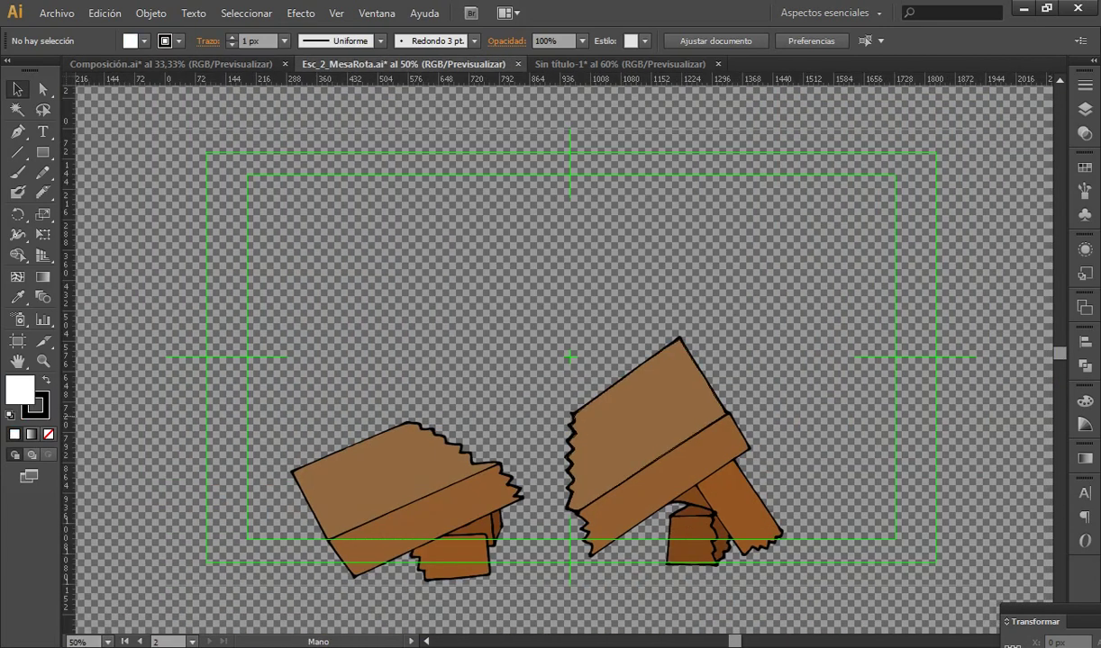
Examine the Fondo, Ladrillo and Ladrillo_2 layers of Esc_2_MesaRota.ai one at a time, hiding each after viewing it
key(F7)
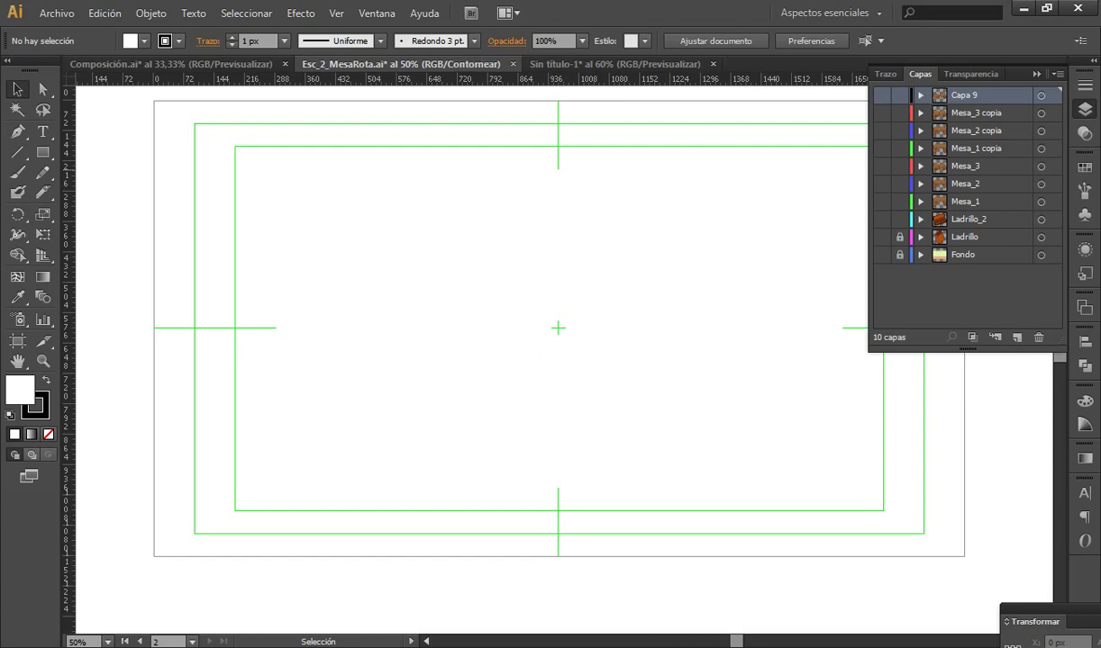
click(880, 254)
drag(557, 328, 520, 363)
click(881, 255)
click(881, 237)
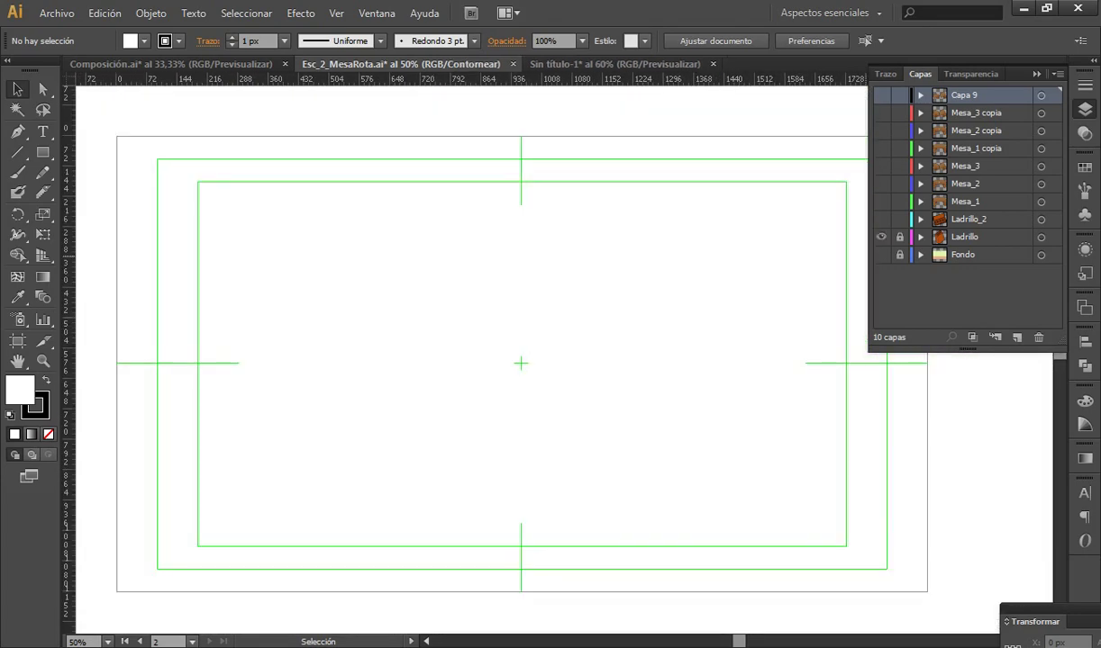
click(880, 236)
click(881, 219)
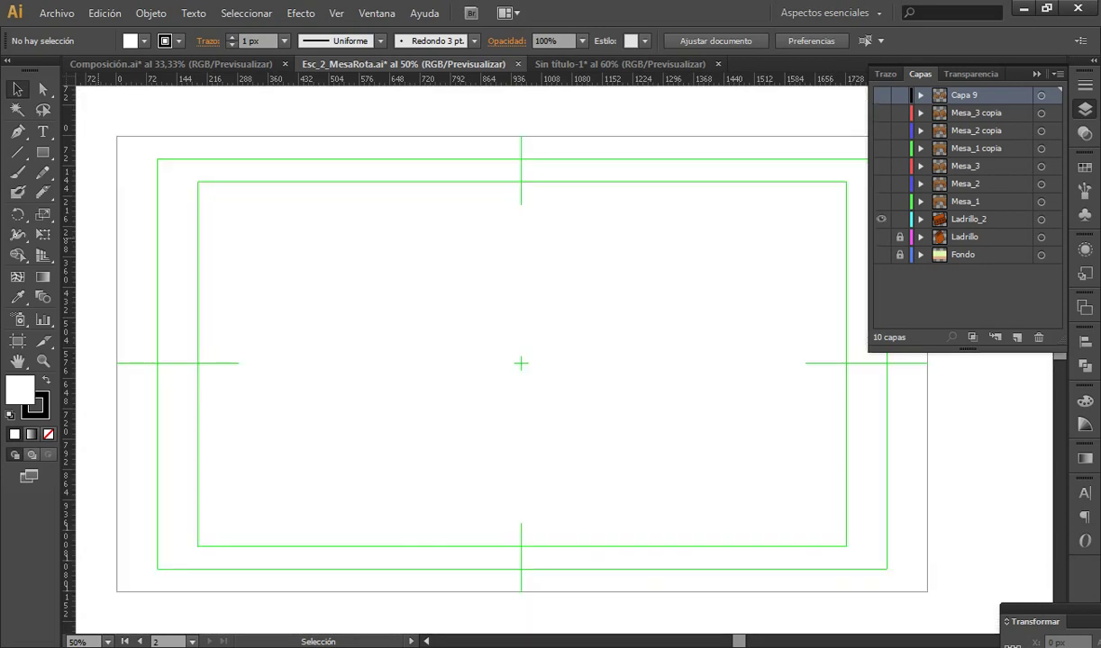
click(881, 219)
Examine the table layers one at a time, from Mesa_1 through the copies to Capa 9, leaving all layers hidden
key(ctrl+y)
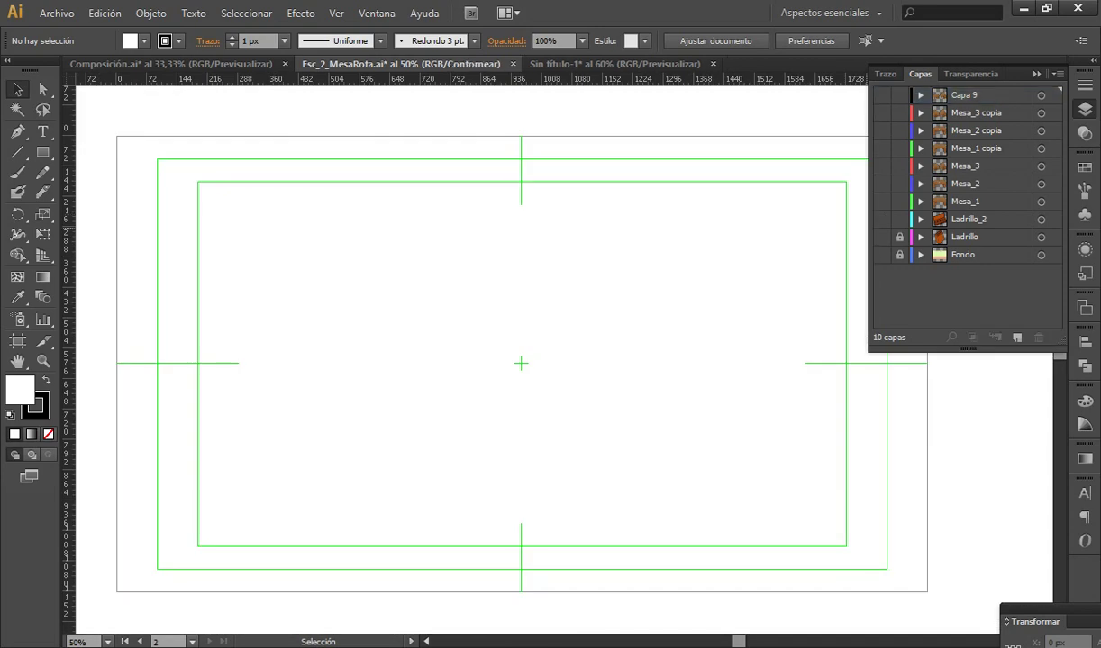
key(ctrl+y)
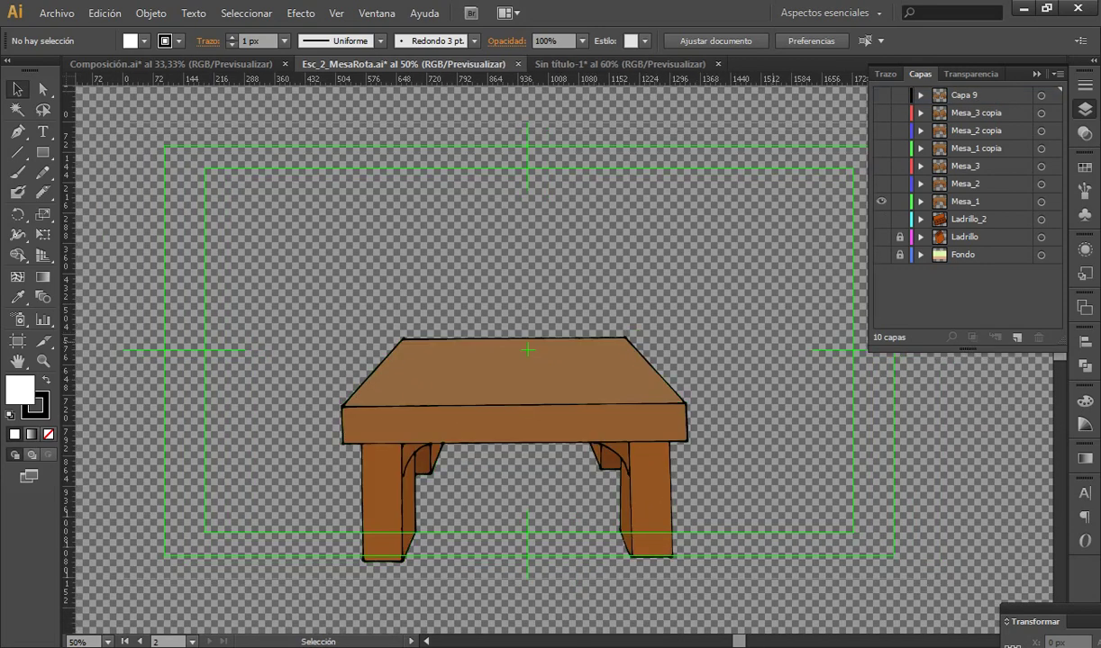
click(881, 201)
click(881, 182)
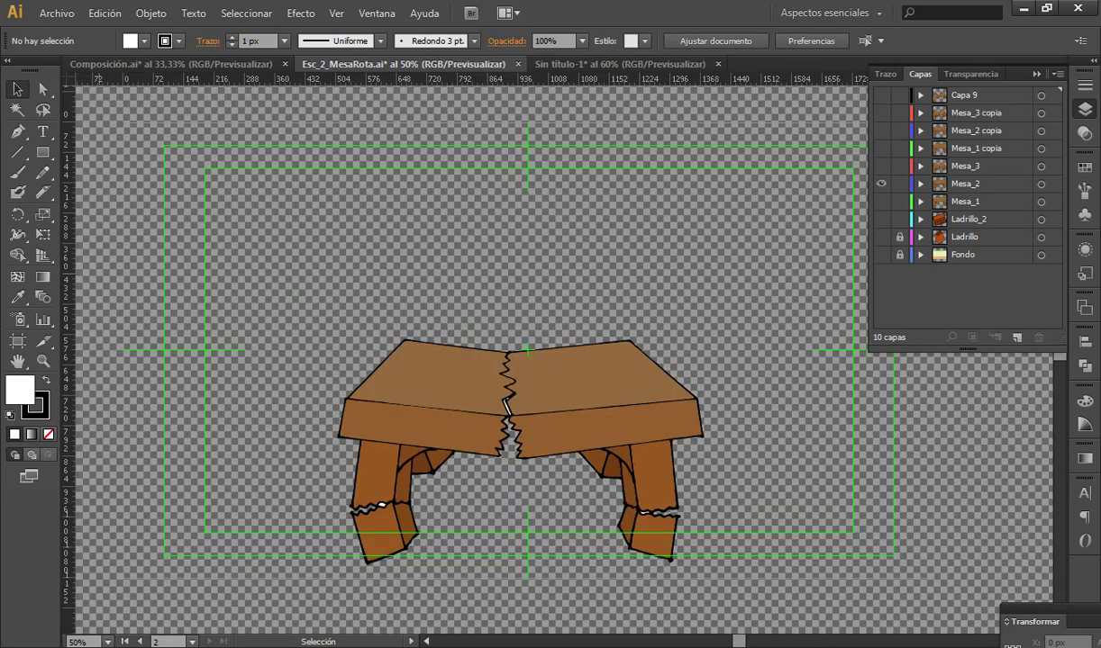
key(ctrl+y)
key(ctrl+y)
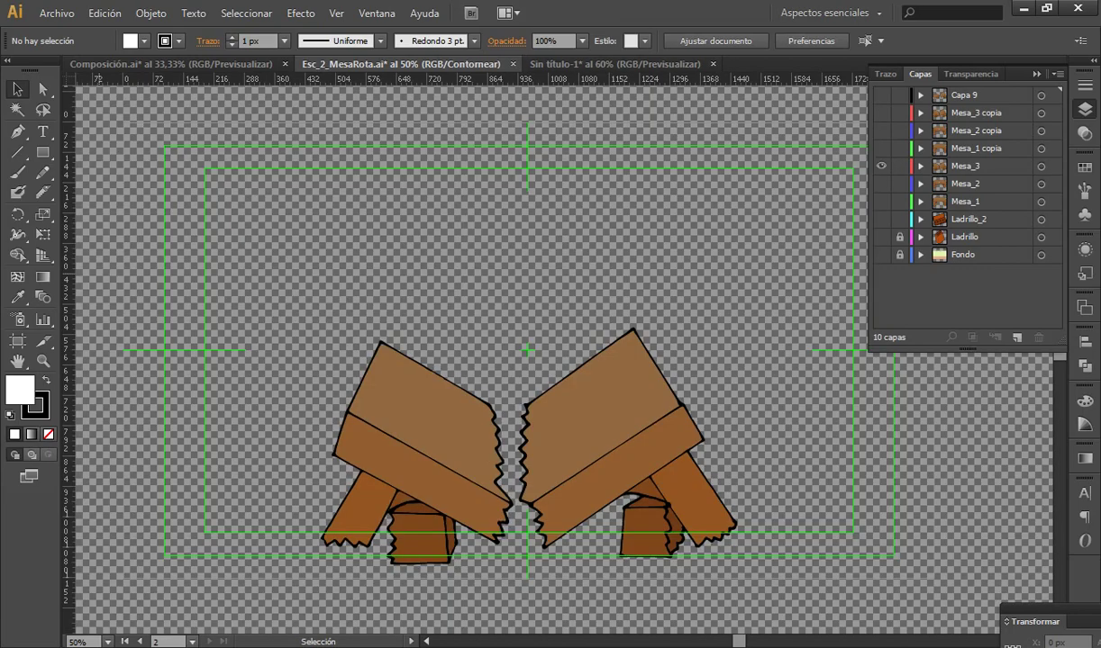
key(ctrl+y)
key(ctrl+y)
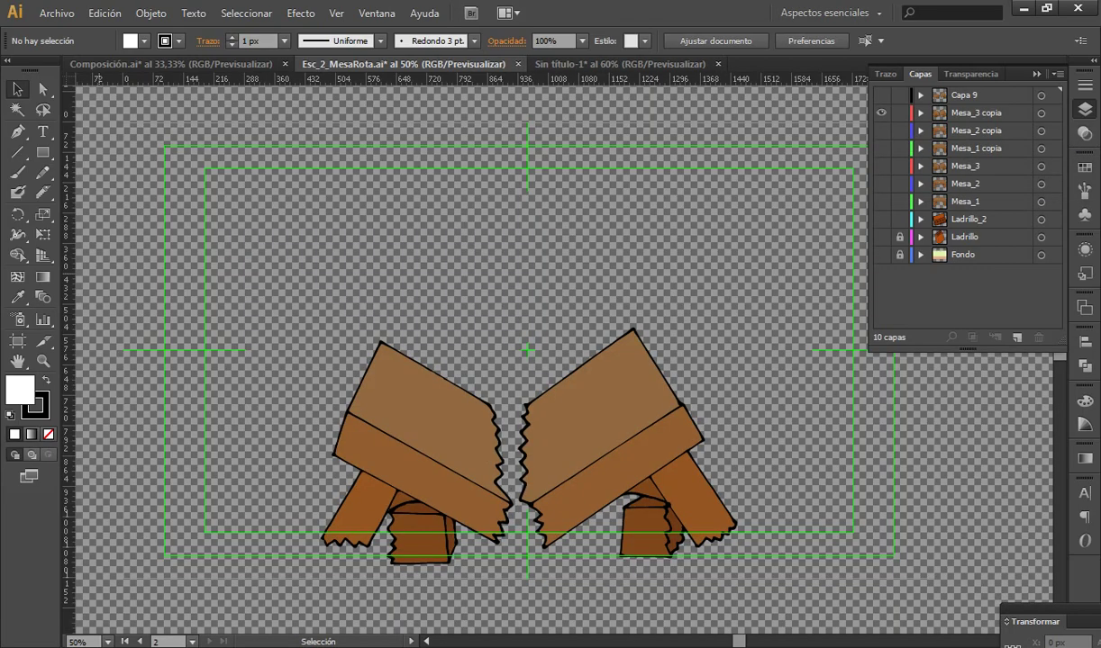
key(ctrl+y)
key(ctrl+y)
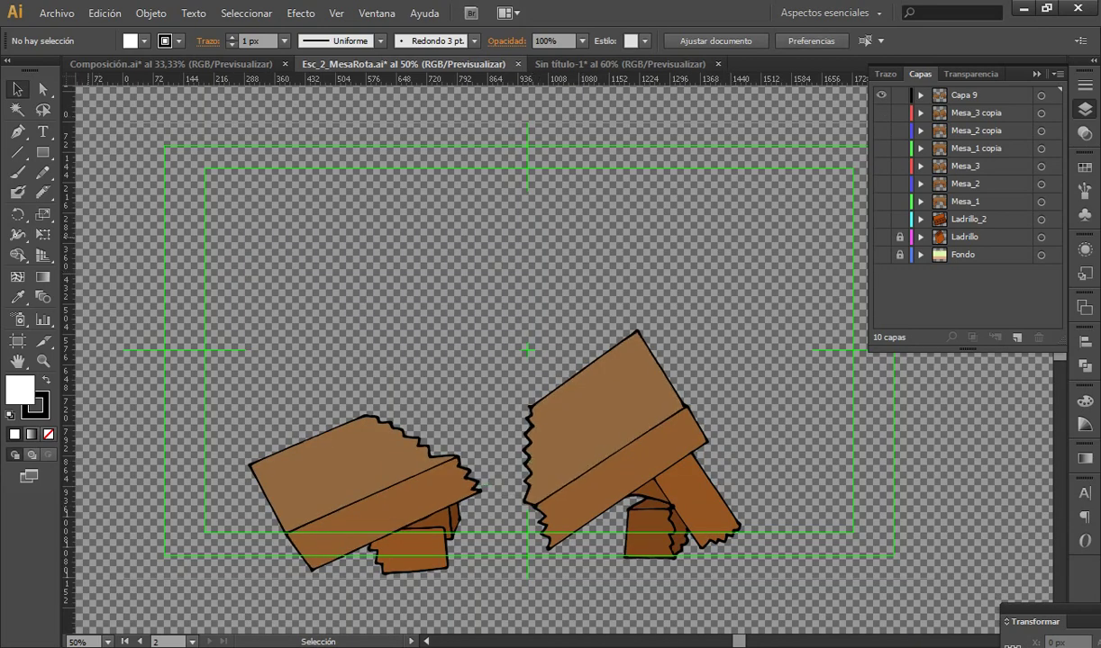
key(ctrl+y)
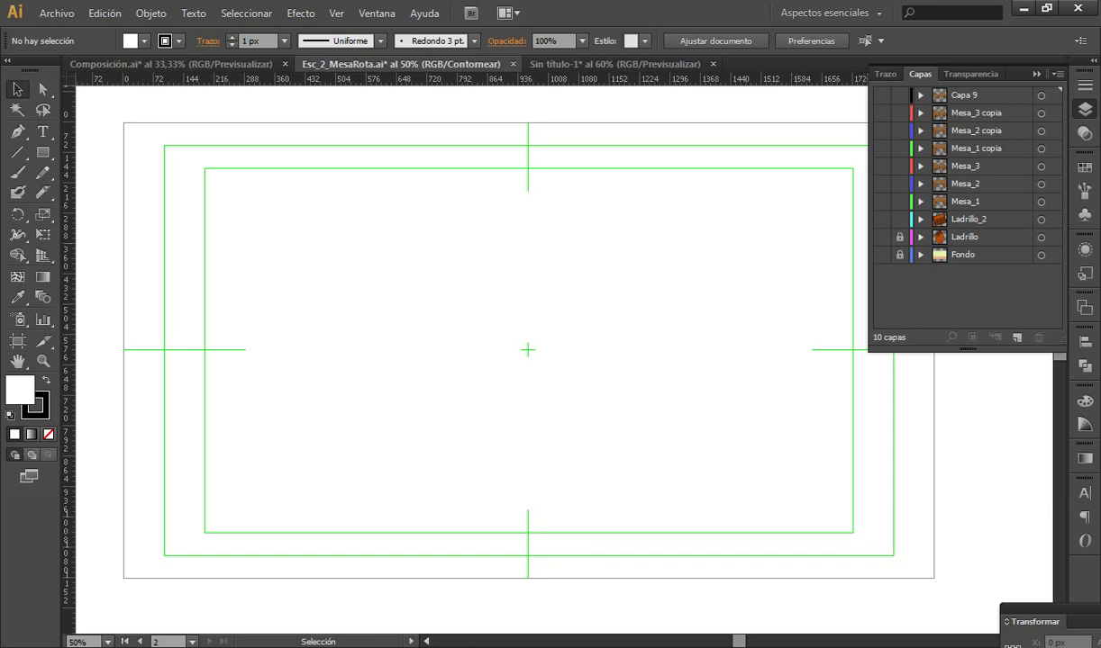
Make the Fondo, Ladrillo, Ladrillo_2, Mesa_1, Mesa_2, Mesa_3 and Capa 9 layers visible together
key(ctrl+y)
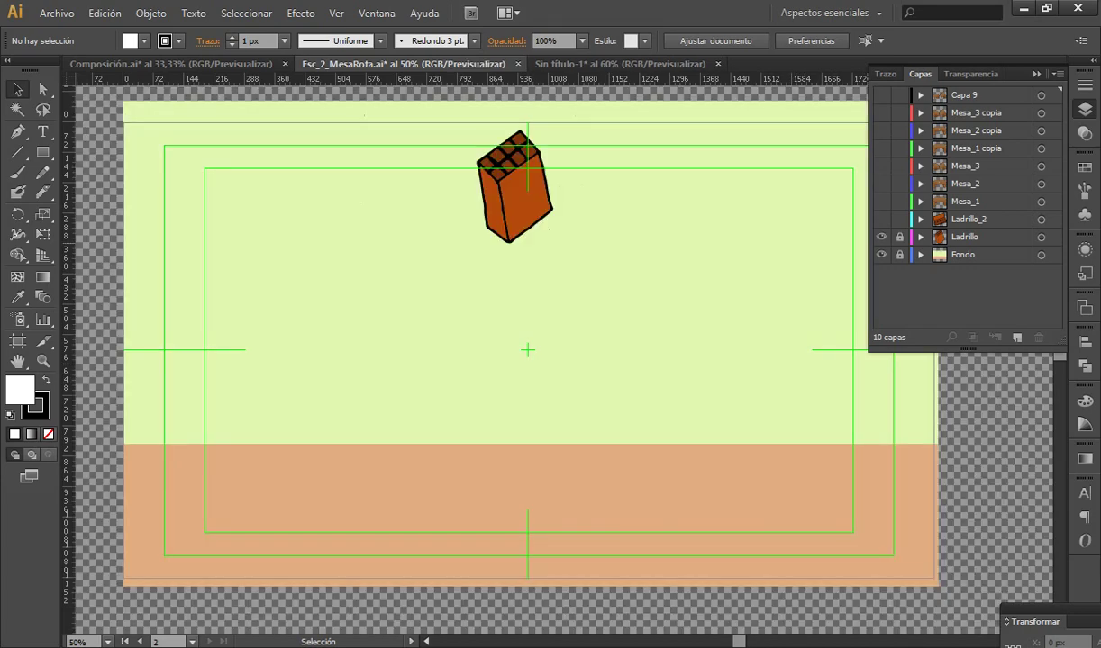
click(880, 219)
click(881, 219)
click(881, 201)
click(881, 184)
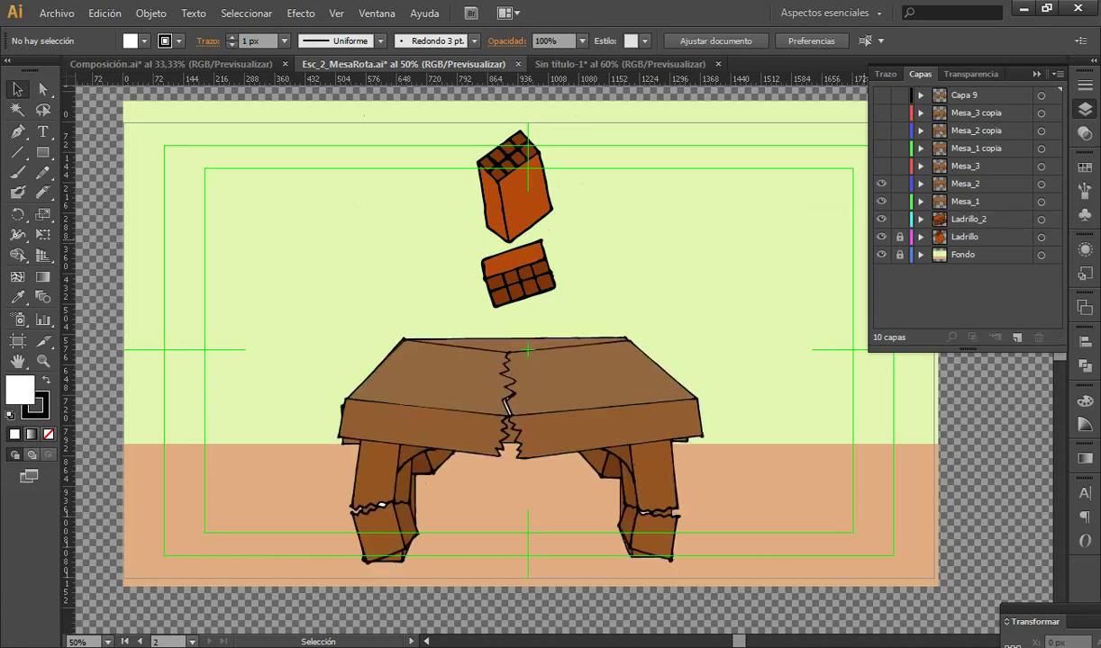
click(881, 166)
click(881, 148)
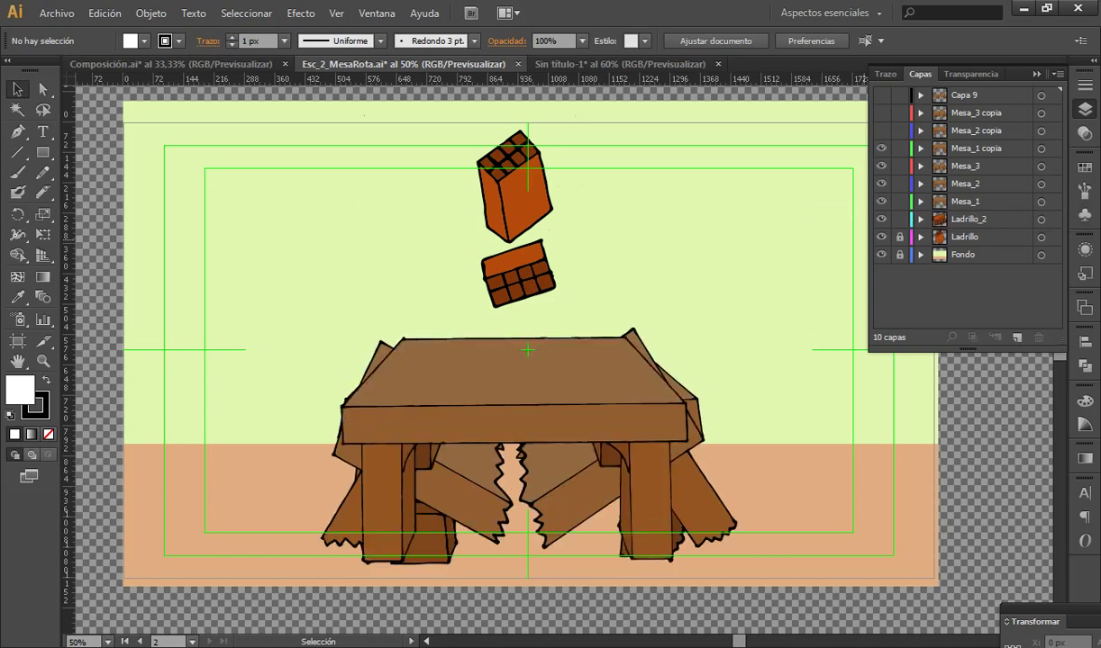
click(881, 147)
click(881, 130)
click(881, 112)
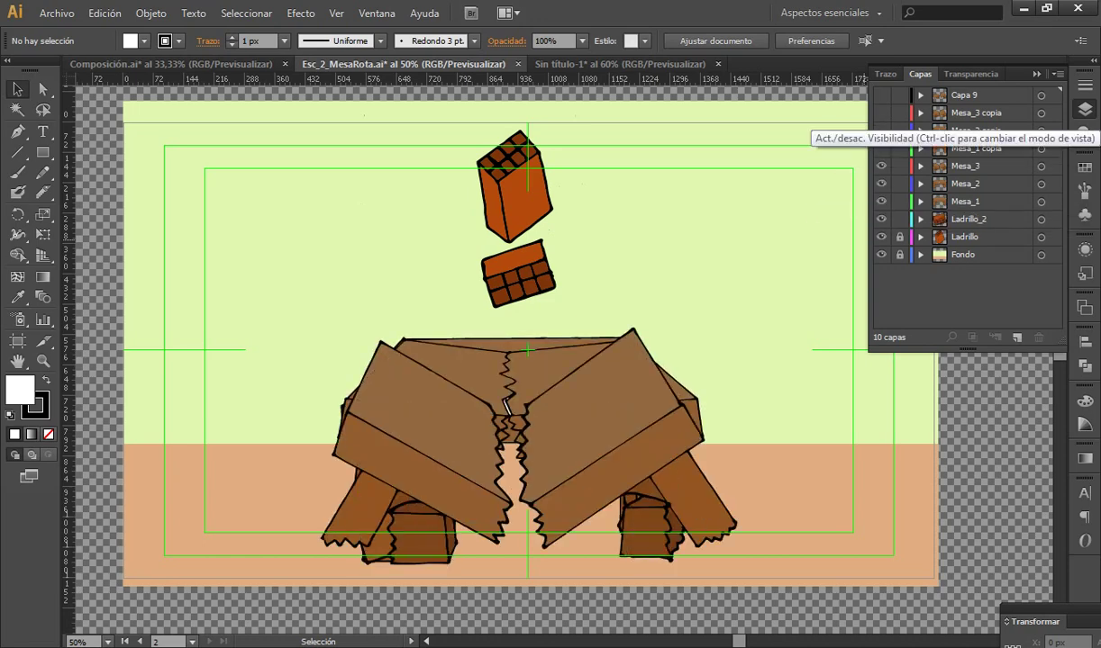
click(881, 113)
click(881, 95)
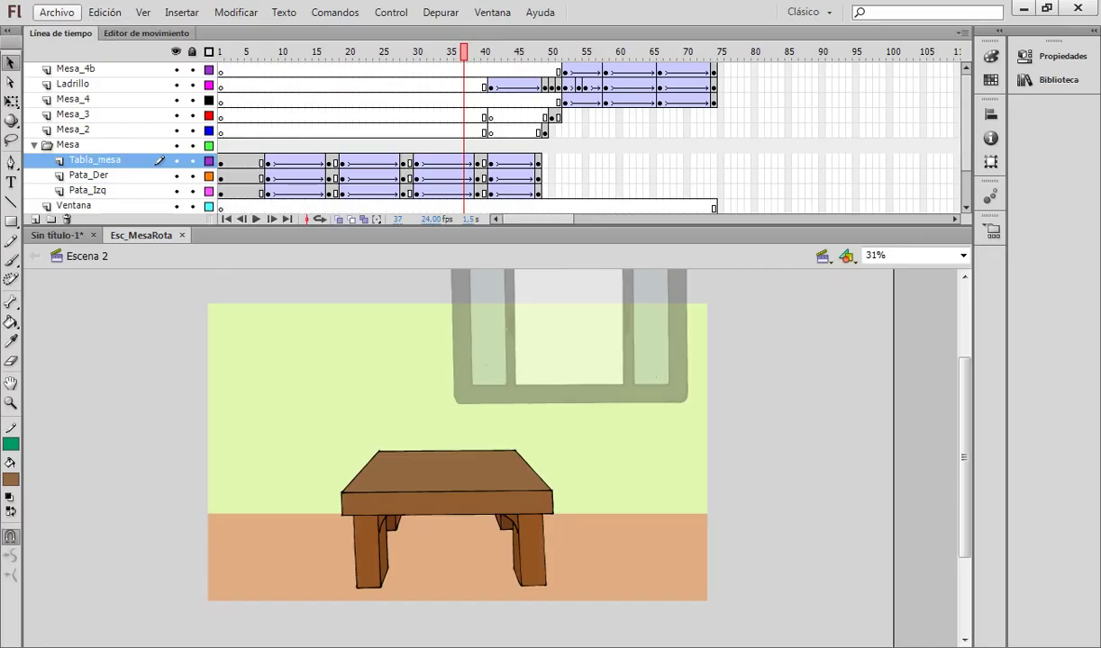
In Flash, create a new ActionScript 3.0 document of 1920 × 1080 px at 24 fps
click(56, 12)
click(80, 31)
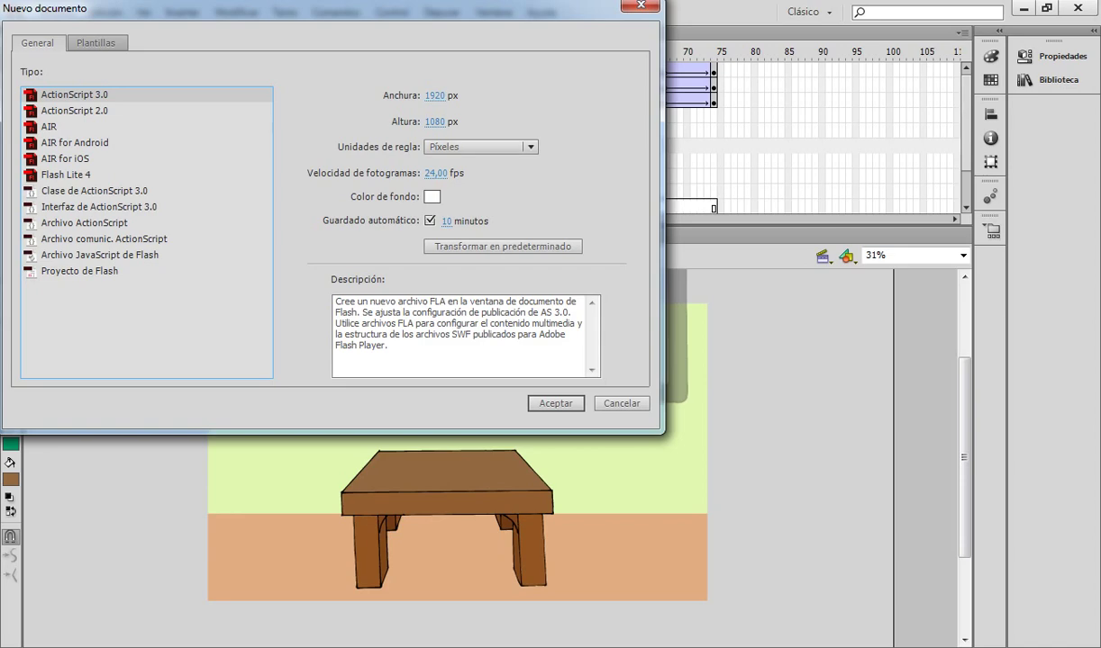
drag(311, 8, 456, 133)
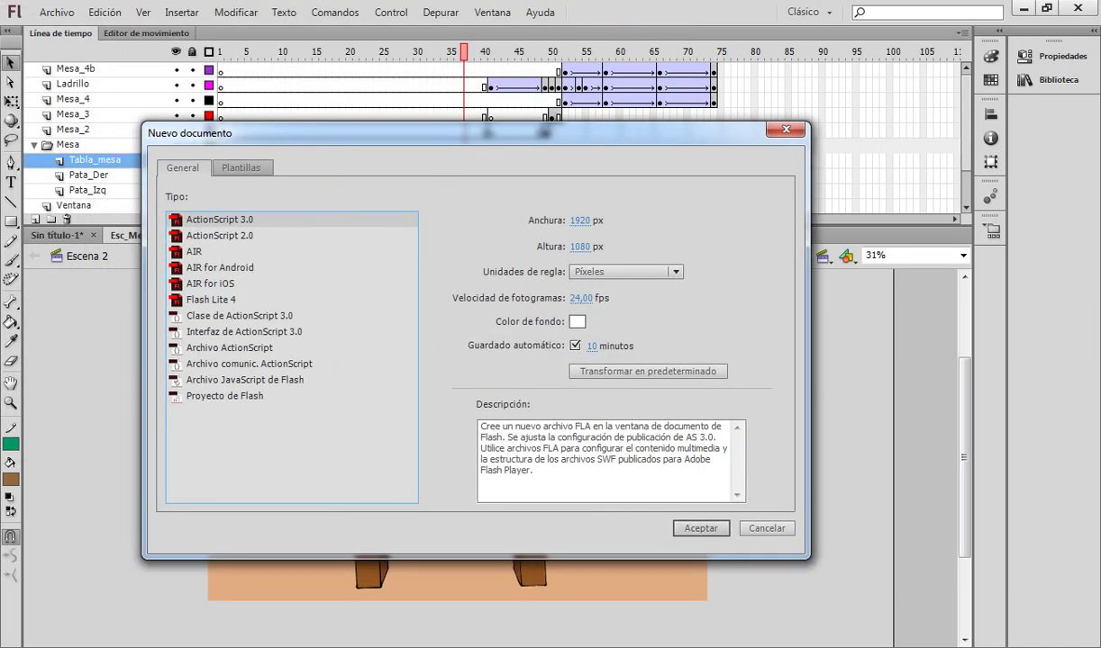
key(Escape)
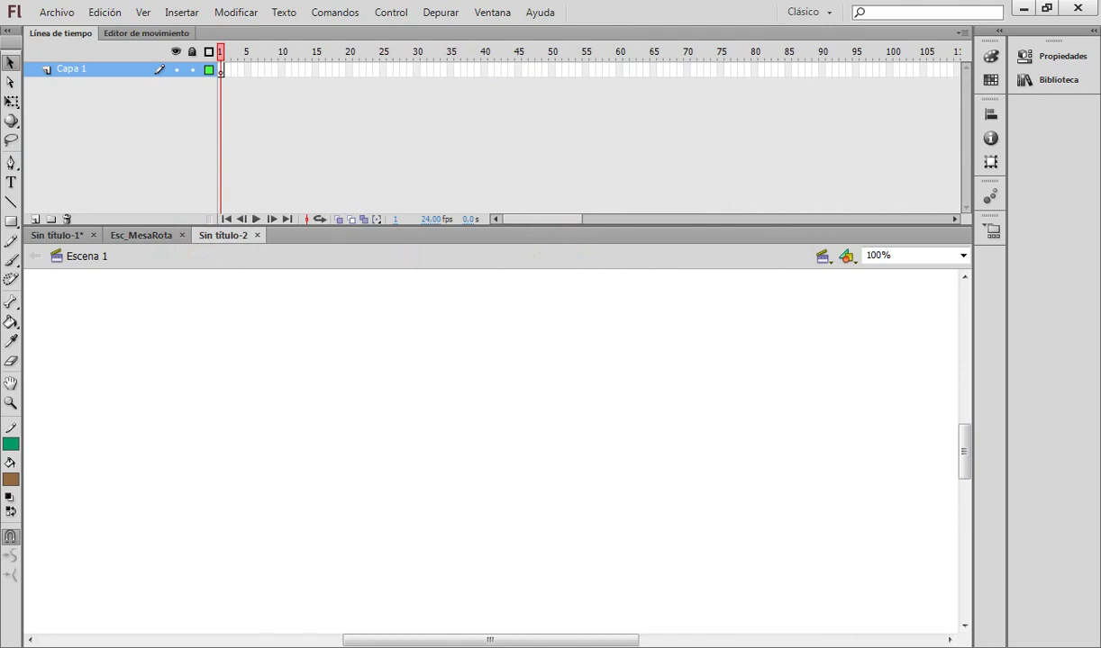
click(11, 403)
key(ctrl+minus)
key(ctrl+minus)
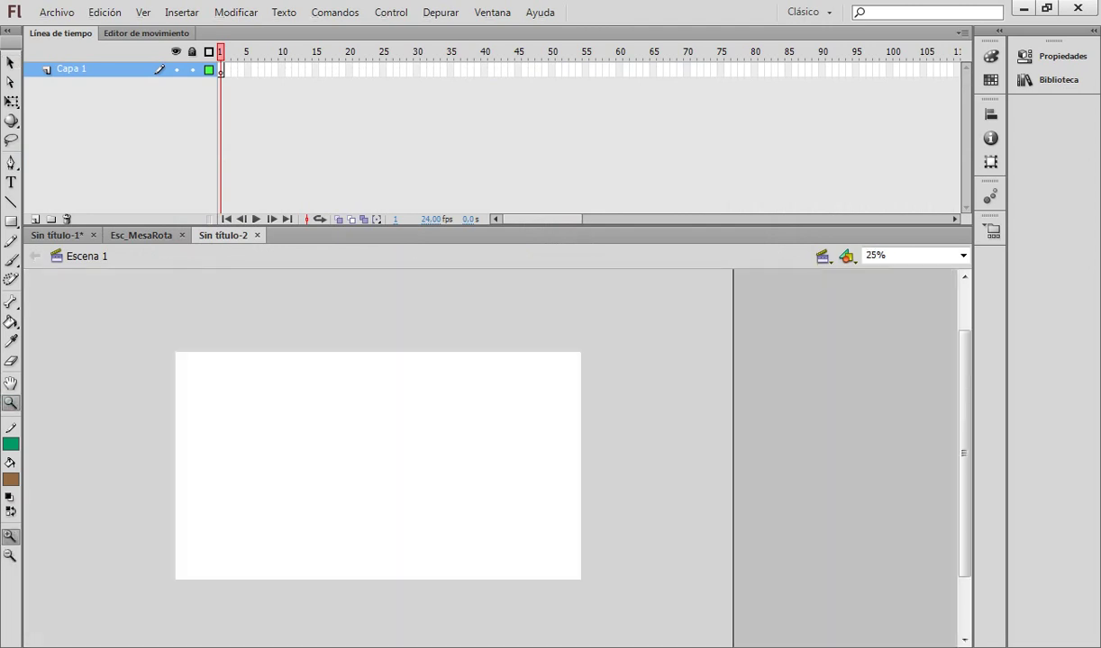
key(ctrl+equal)
key(v)
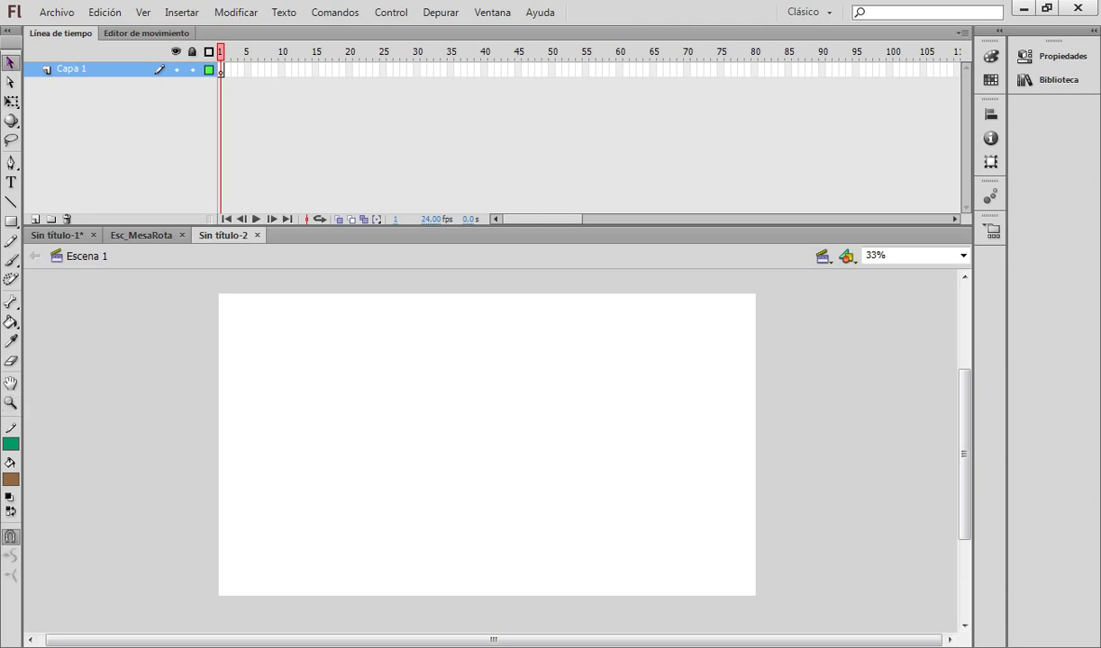
Start importing the Esc_2_MesaRota Illustrator file from the Escenas folder to the stage
click(56, 12)
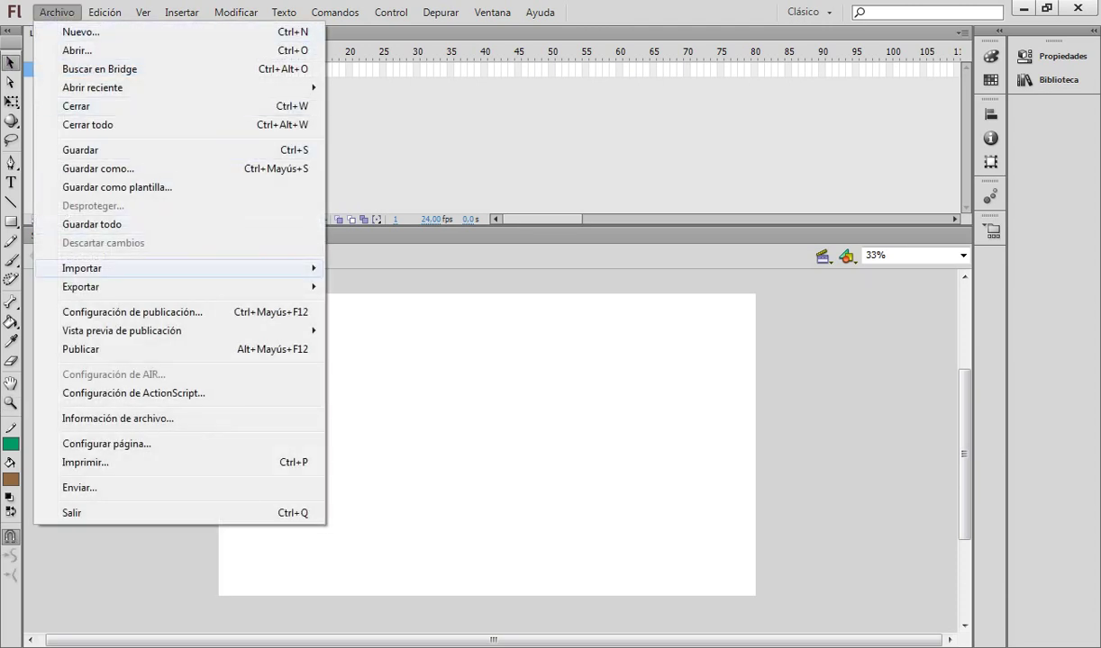
mouse_move(180, 268)
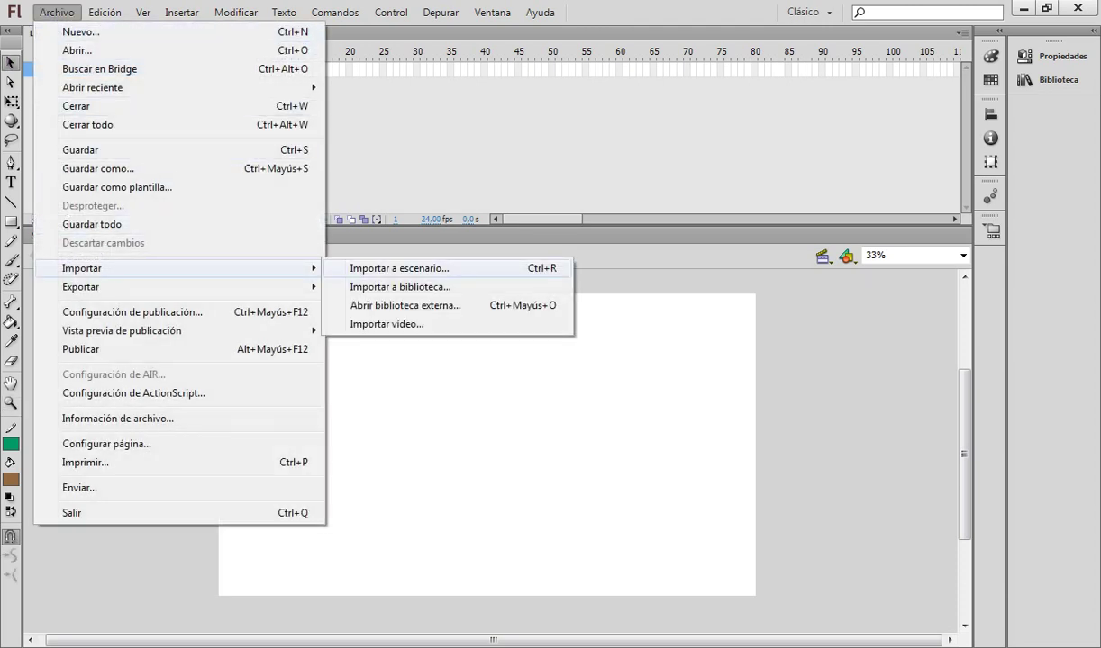
click(399, 268)
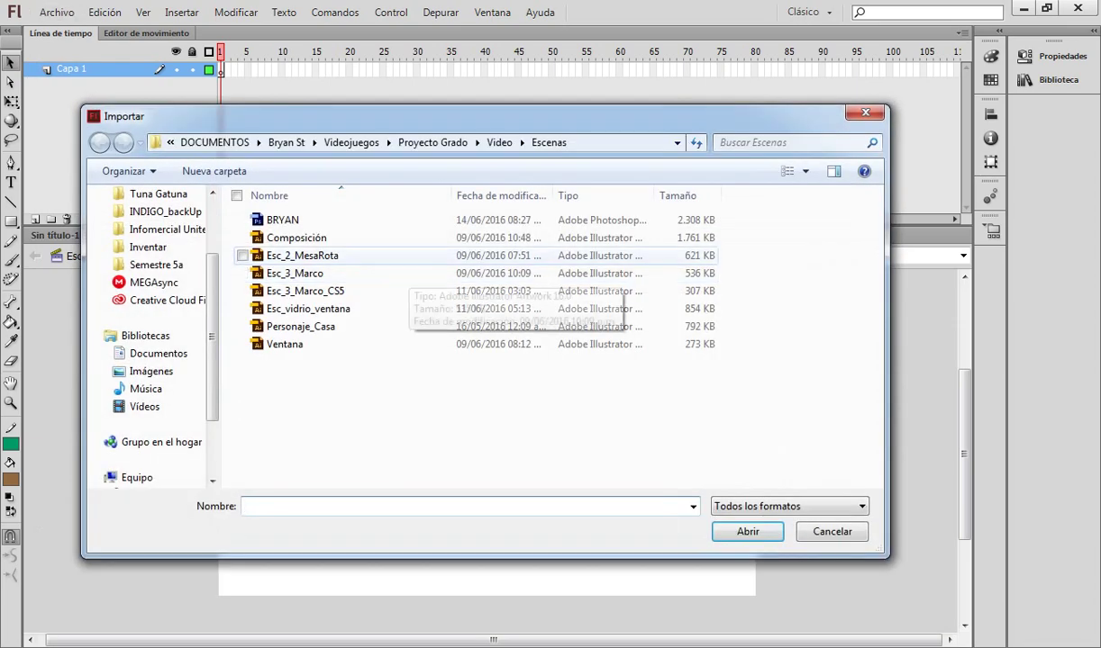
click(344, 255)
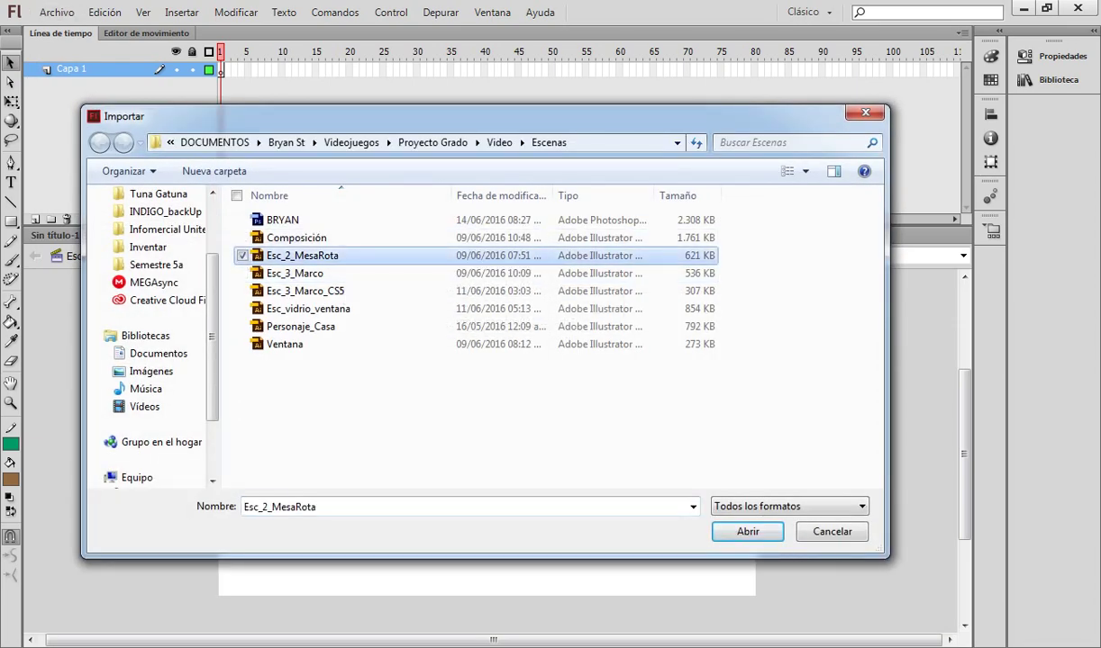
click(747, 531)
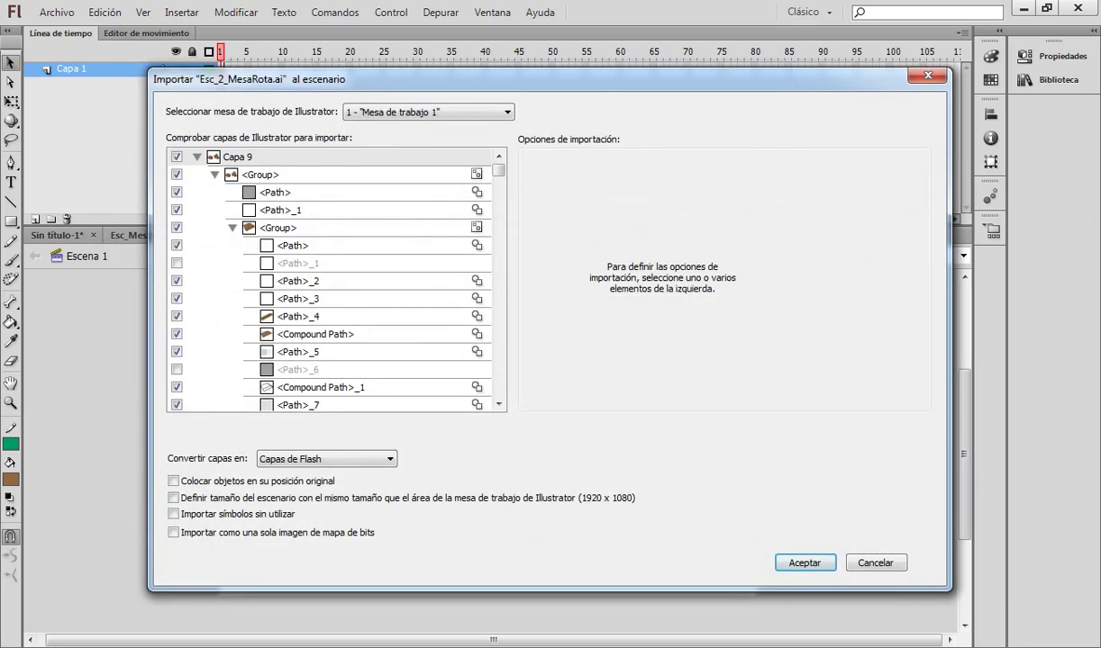
Include the Mesa_3 copia, Mesa_2 copia, Mesa_1 copia and Mesa_3 layers in the import, collapsing the layer contents
click(197, 157)
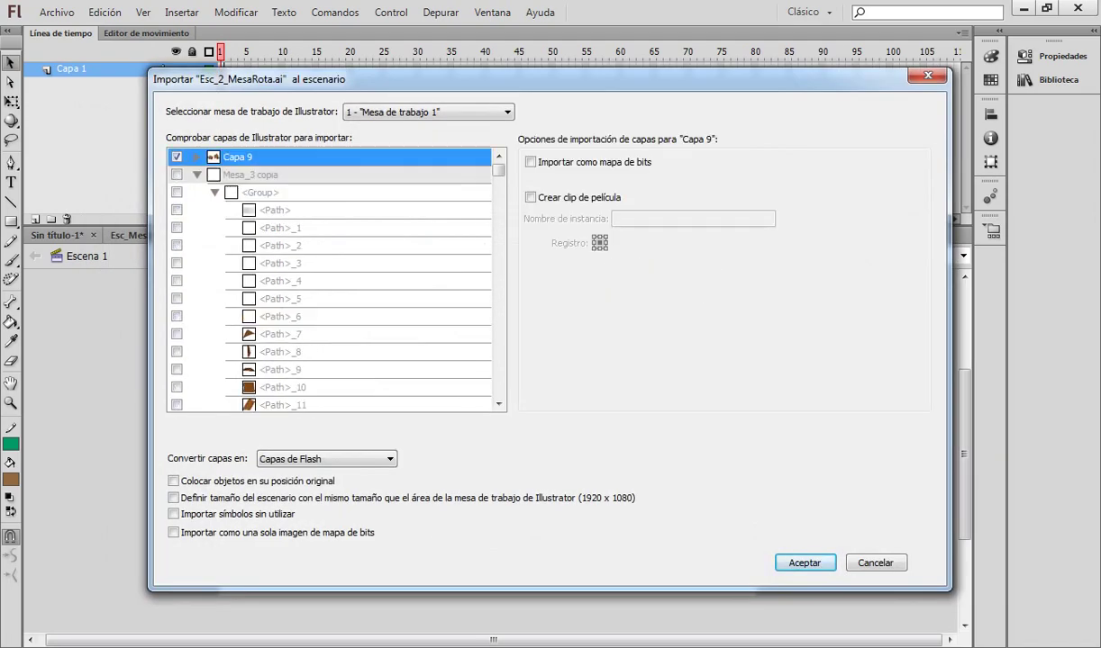
click(196, 174)
click(176, 175)
click(176, 192)
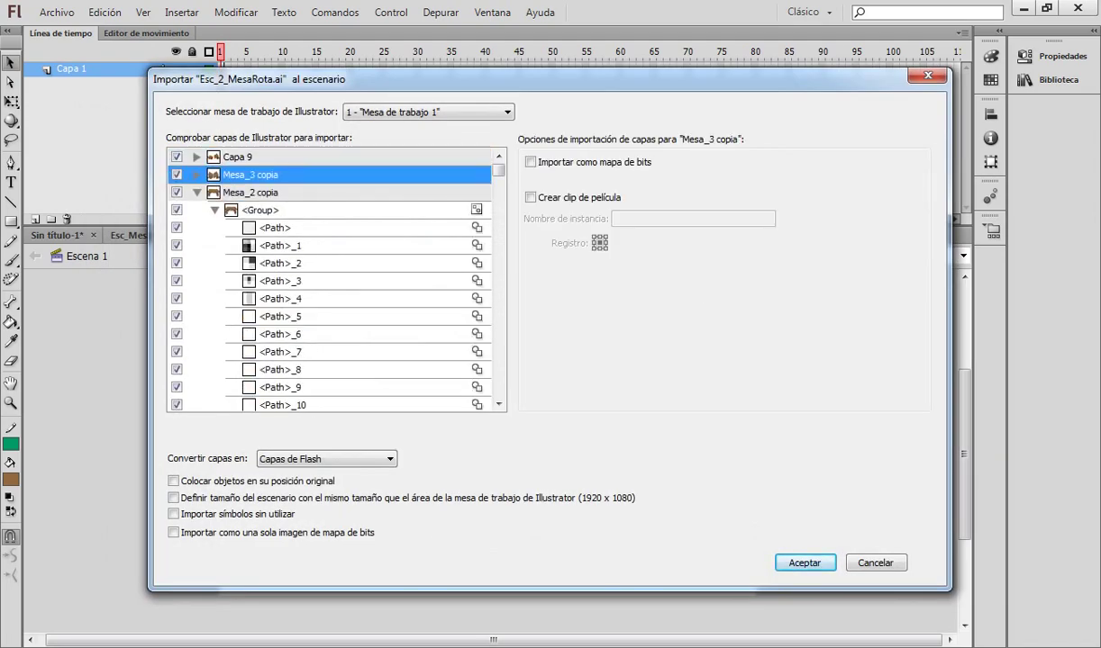
click(196, 192)
click(177, 210)
click(196, 210)
click(176, 228)
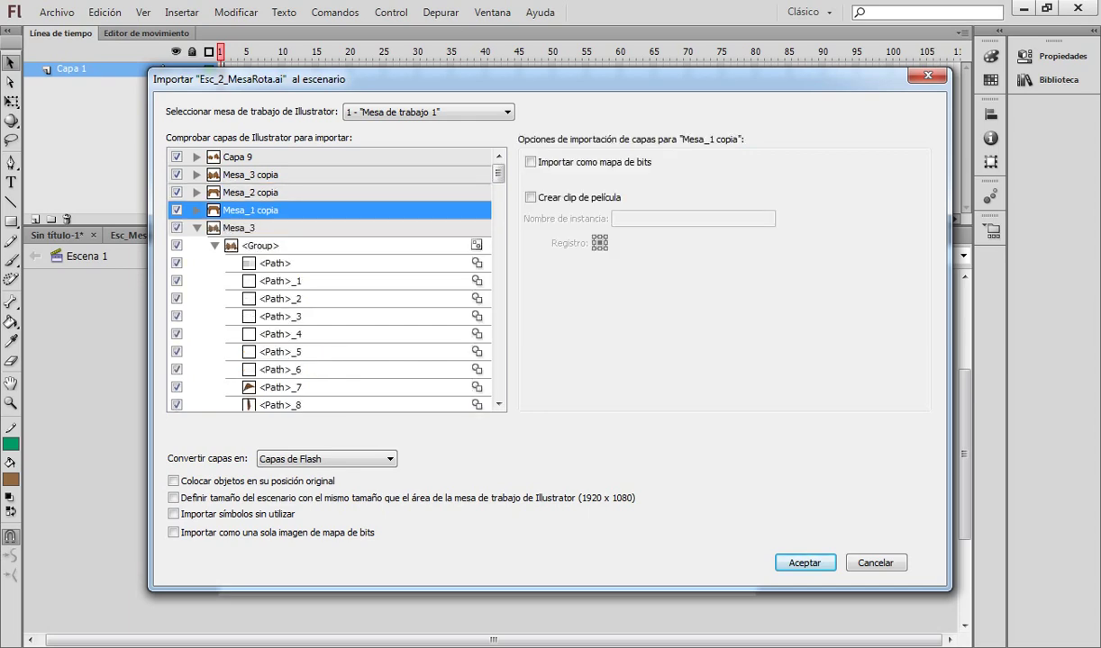
Include the layers from Mesa_2 down to Fondo, collapsed, and set the imported objects to keep their original position
click(196, 228)
click(176, 245)
click(197, 245)
click(177, 263)
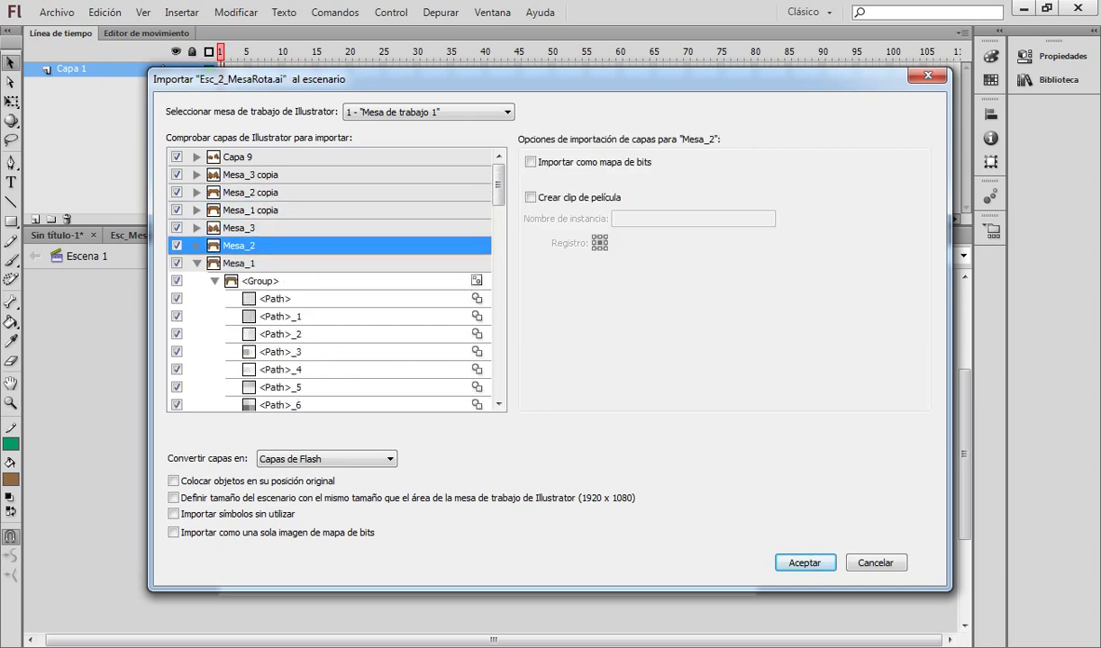
click(196, 263)
click(241, 281)
click(197, 281)
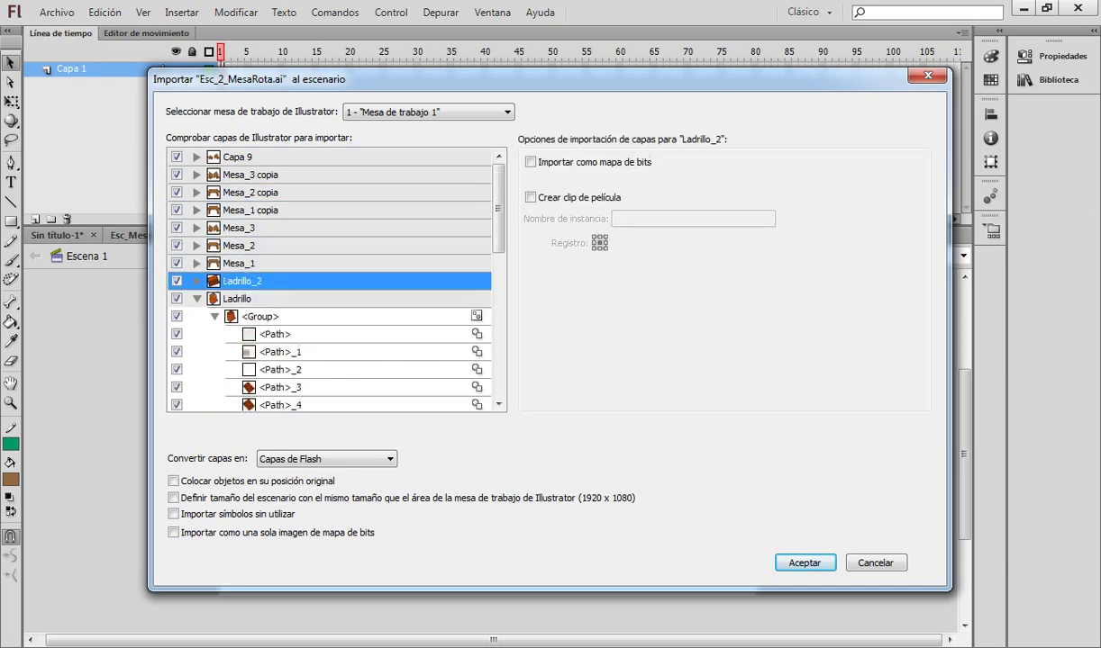
click(197, 299)
click(176, 316)
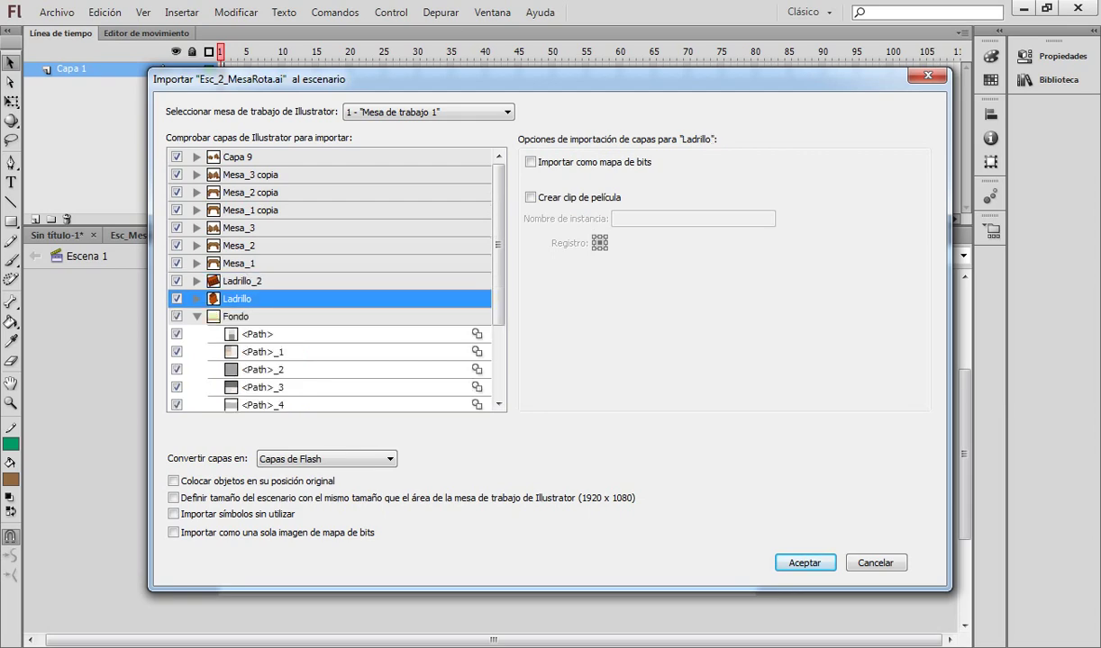
click(197, 316)
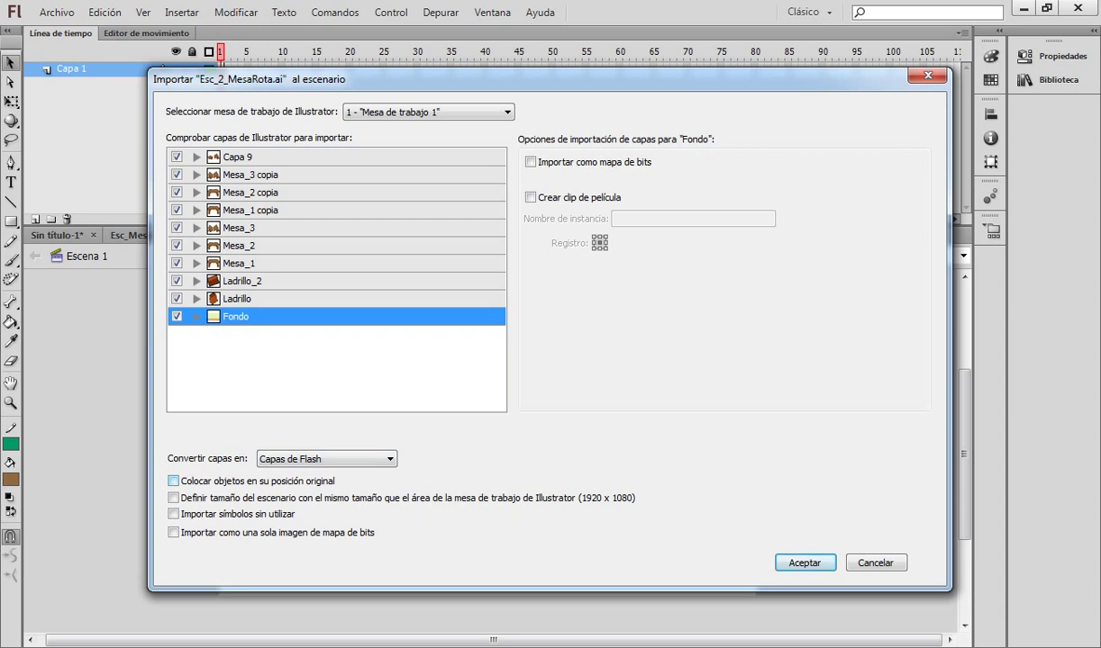
click(173, 481)
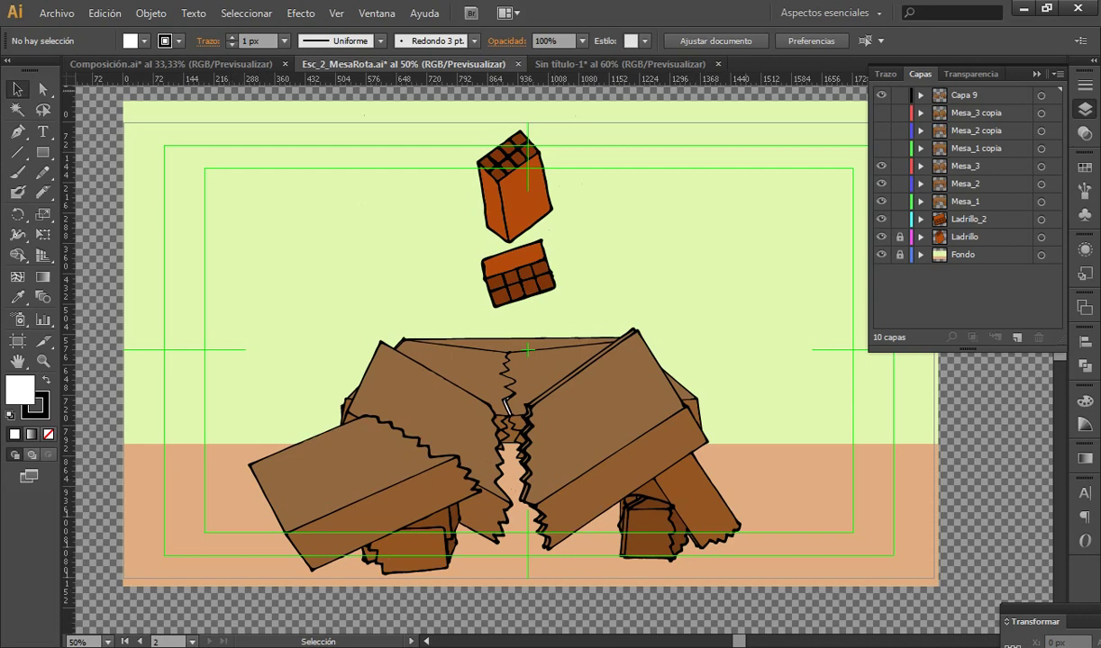
Switch back to Illustrator and review the broken-table scene in Composición.ai
click(922, 72)
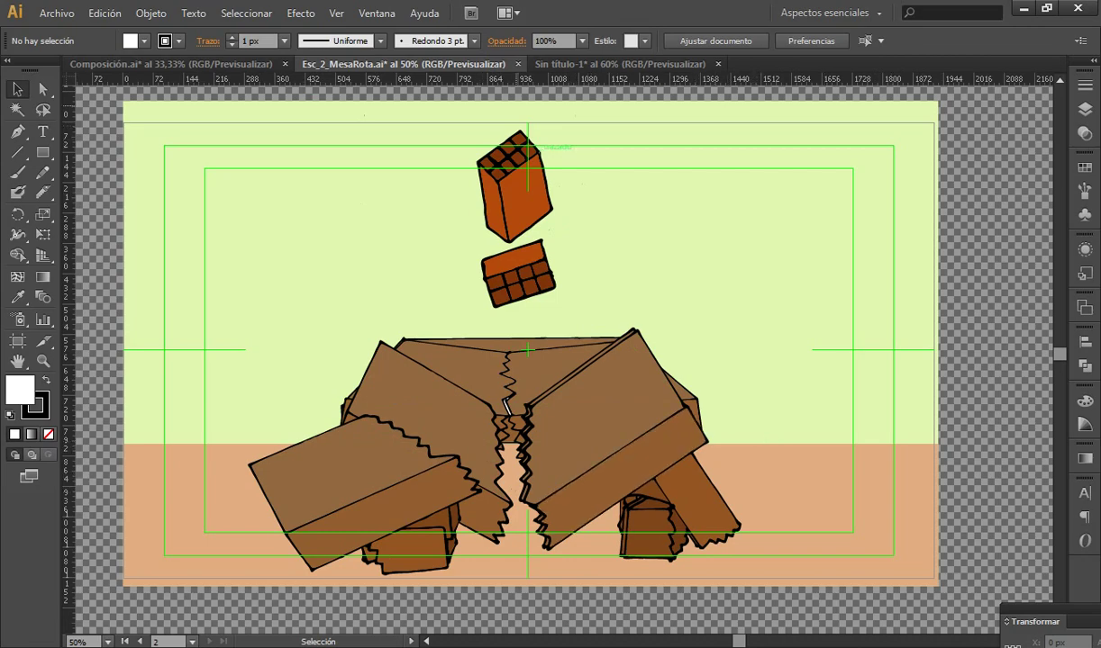
click(171, 64)
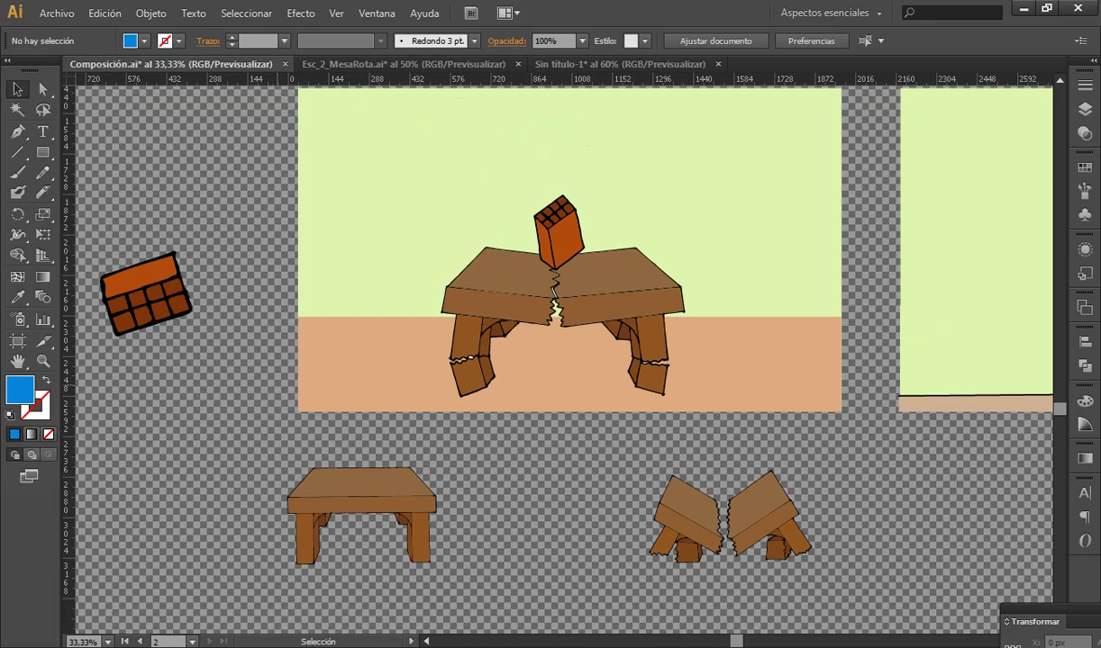
Look over the broken-table scene and the neighbouring cracked doorway scene in Composición.ai
drag(336, 360, 283, 458)
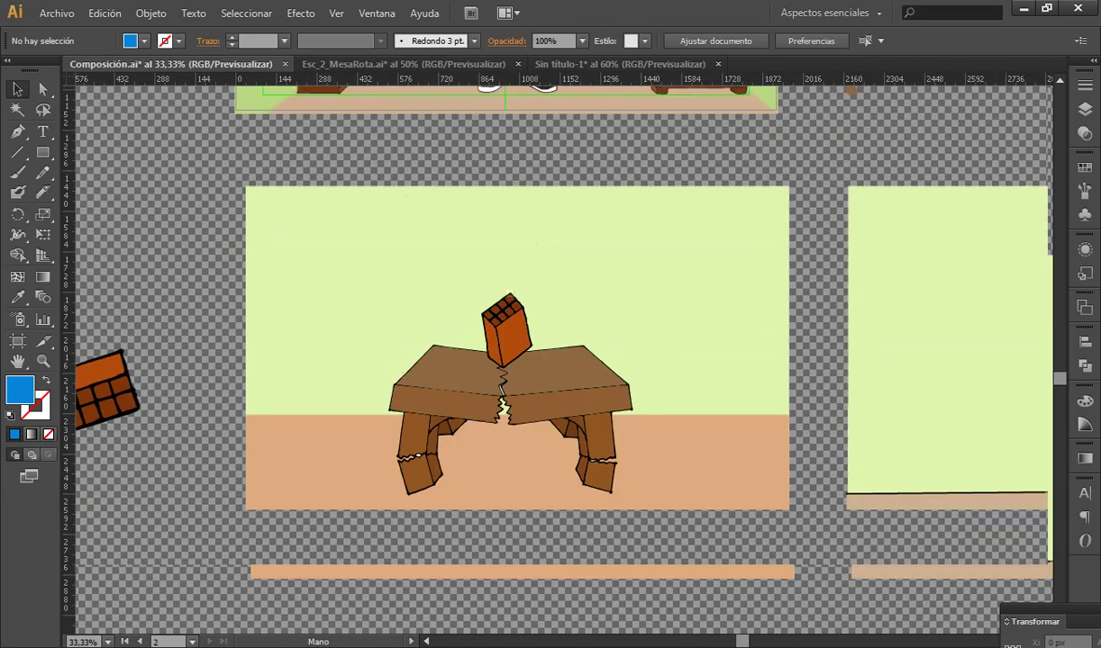
drag(918, 551, 325, 461)
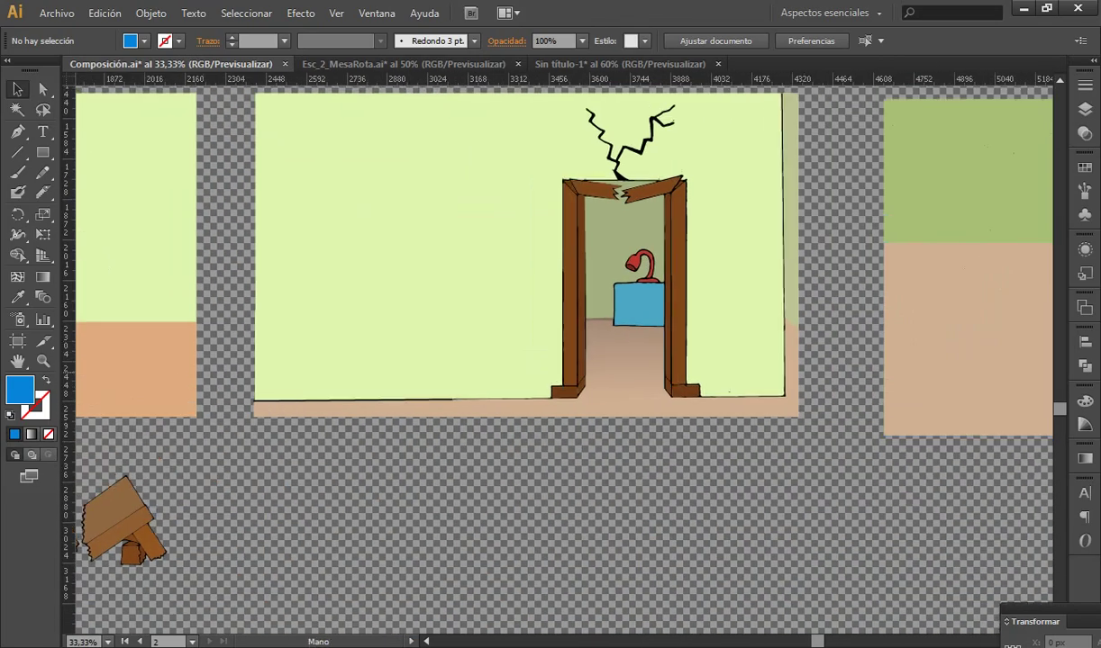
drag(1015, 324, 1036, 410)
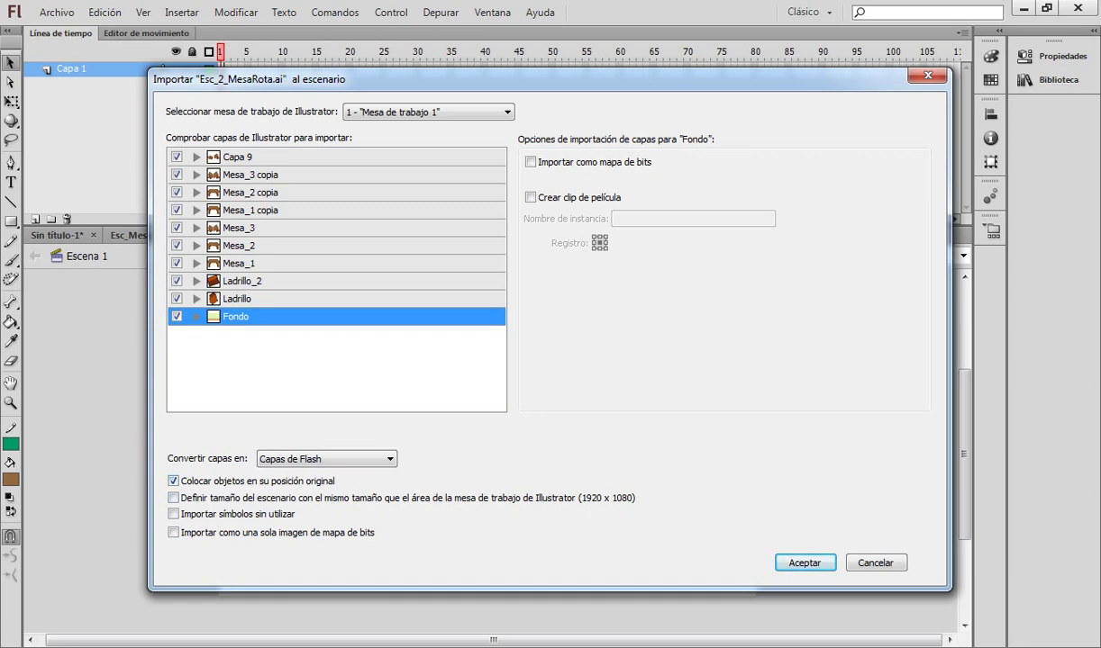
Switch to Flash and complete the import of Esc_2_MesaRota.ai as Flash layers, keeping objects in their original position
click(173, 481)
click(173, 481)
click(804, 562)
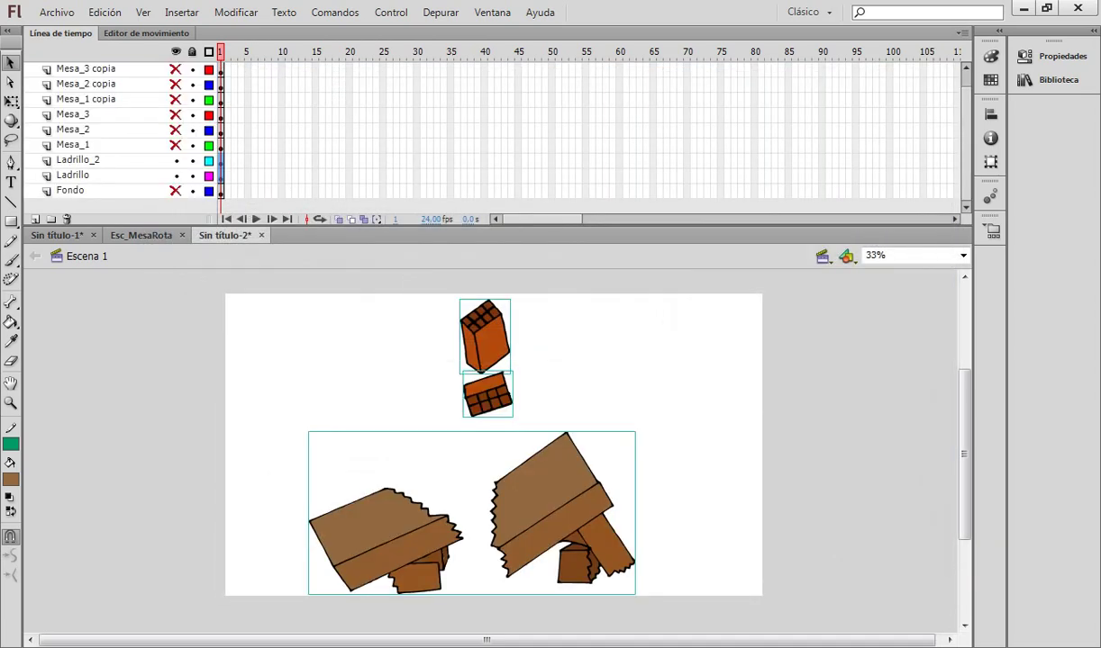
Show the hidden Fondo layer and all the hidden Mesa layers, from Mesa_1 up to Mesa_3 copia
click(174, 190)
click(175, 145)
click(174, 129)
click(175, 114)
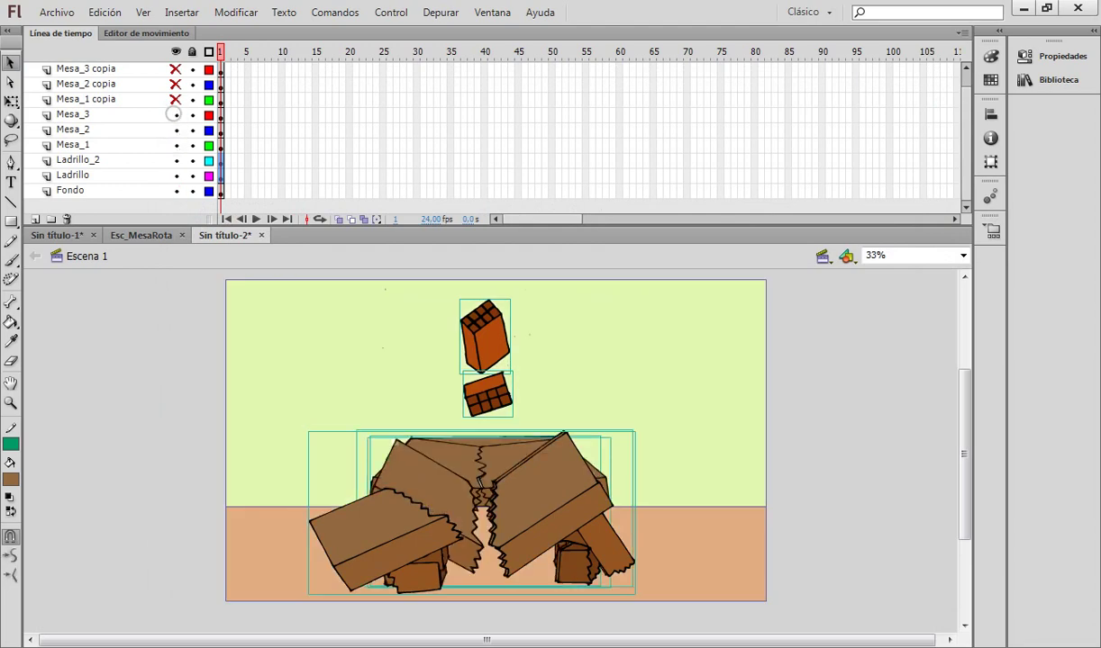
click(175, 99)
click(175, 84)
click(175, 69)
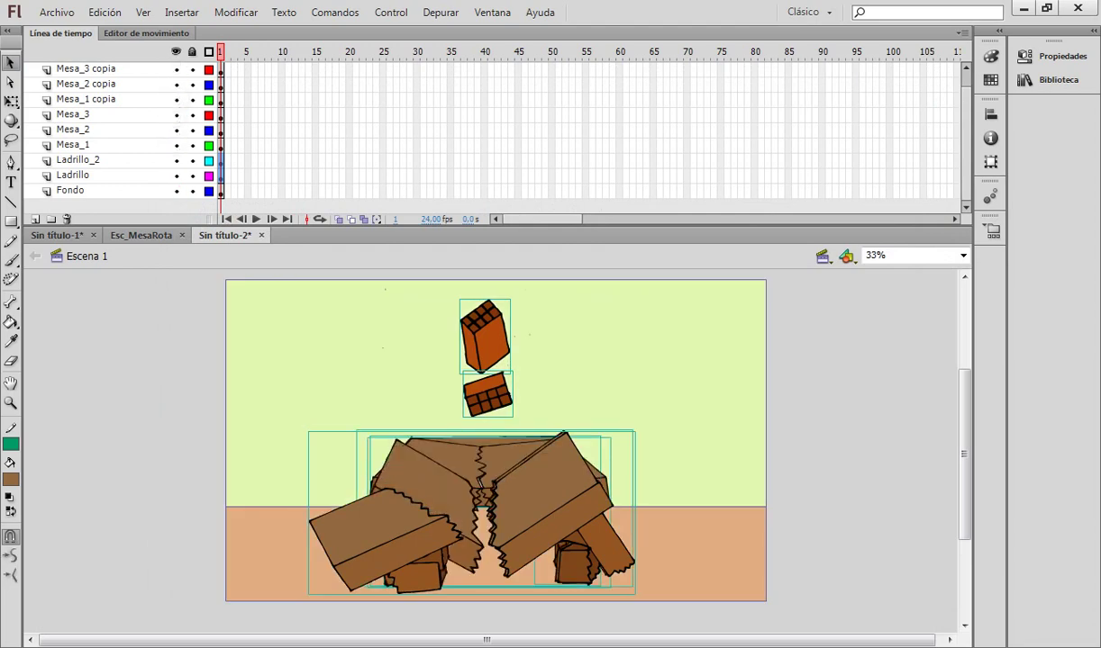
Hide the layers one by one from Mesa_3 copia down to Ladrillo, leaving Fondo shown
click(175, 68)
click(175, 84)
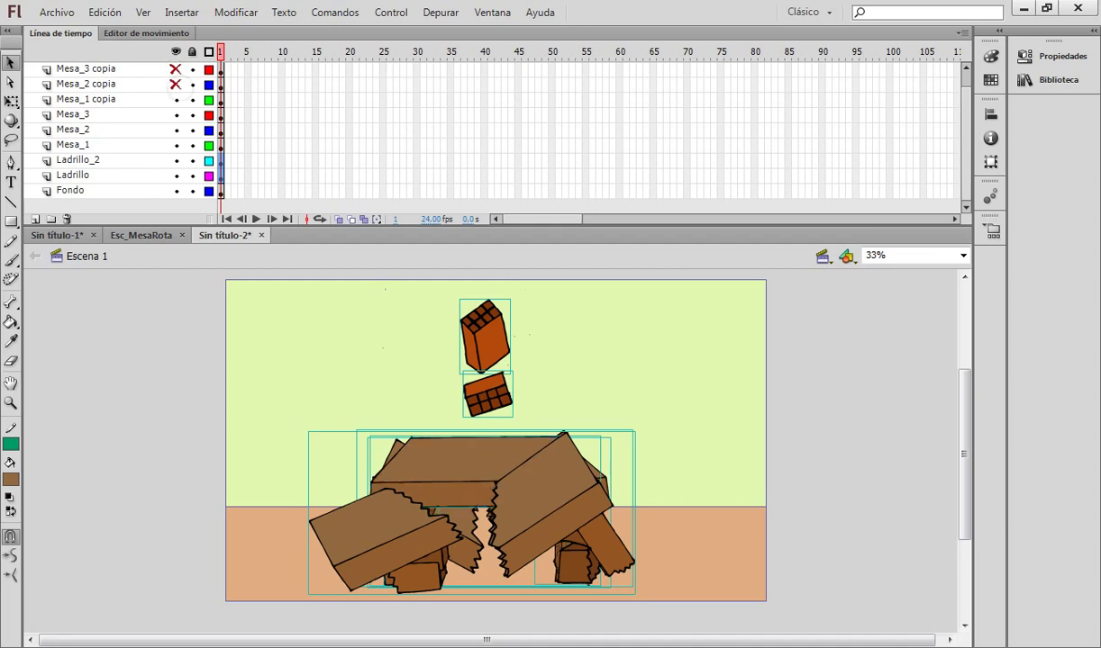
click(174, 99)
click(174, 115)
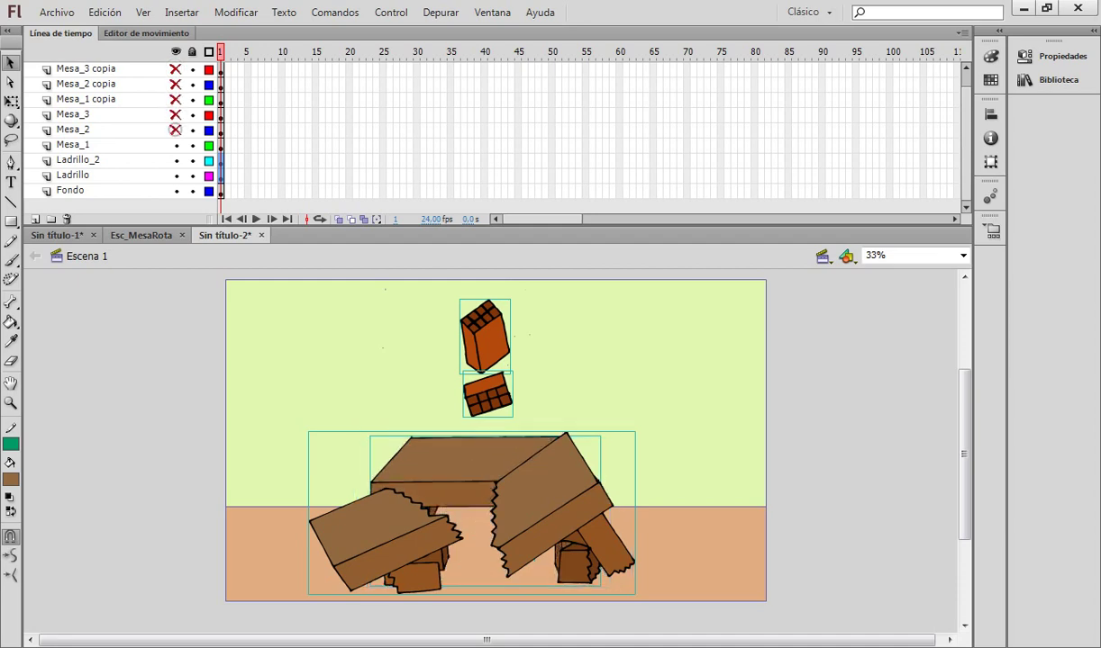
click(174, 129)
click(175, 145)
click(174, 160)
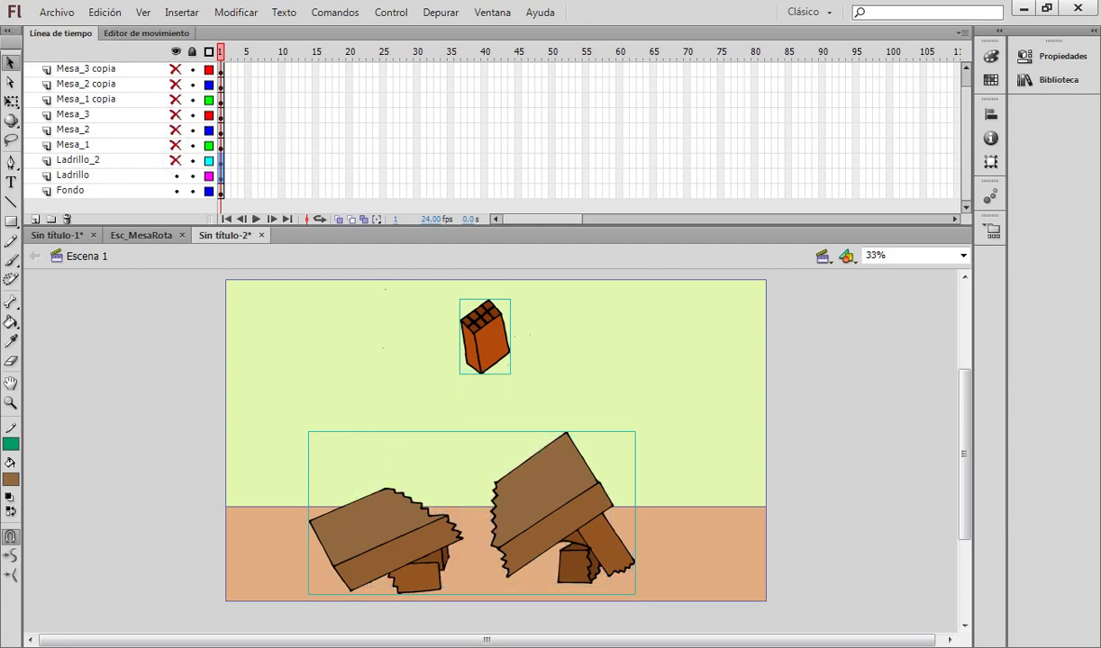
click(176, 175)
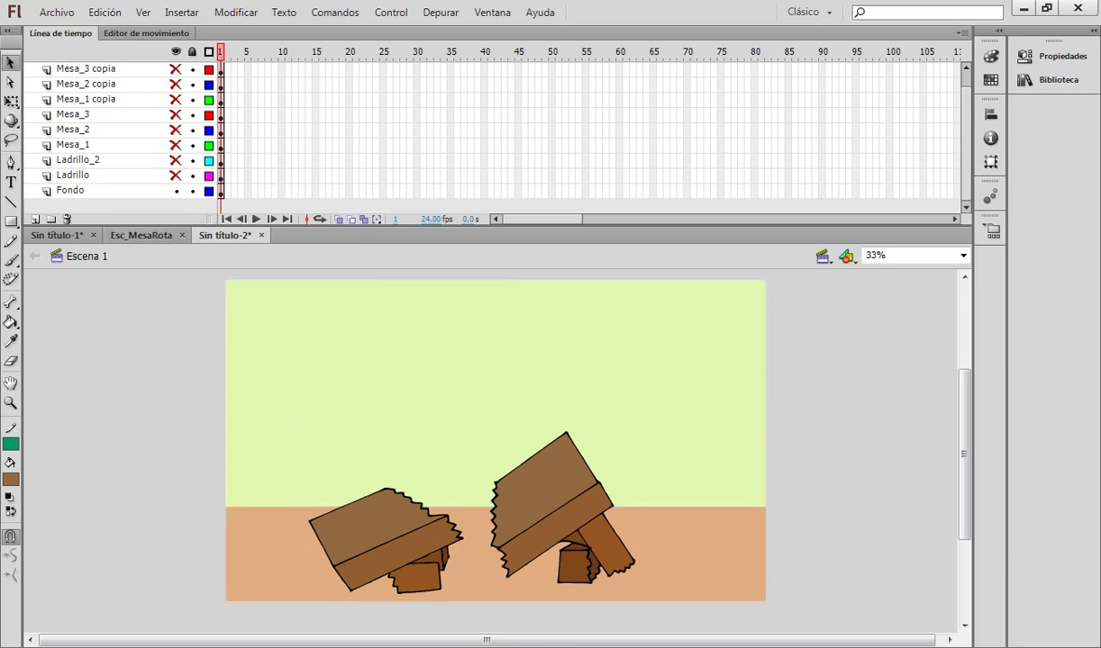
Show the Ladrillo, Ladrillo_2 and Mesa_1 layers again
click(176, 176)
click(175, 160)
click(175, 145)
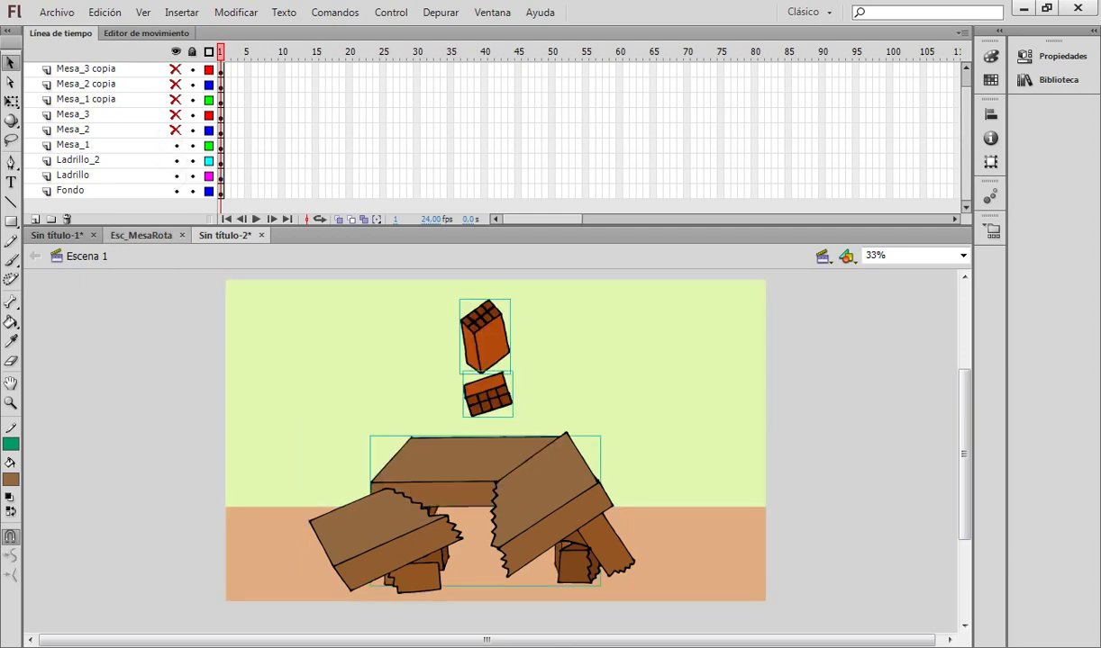
View the table animation in the Esc_MesaRota document, and return to the imported artwork in Sin título-2
click(141, 235)
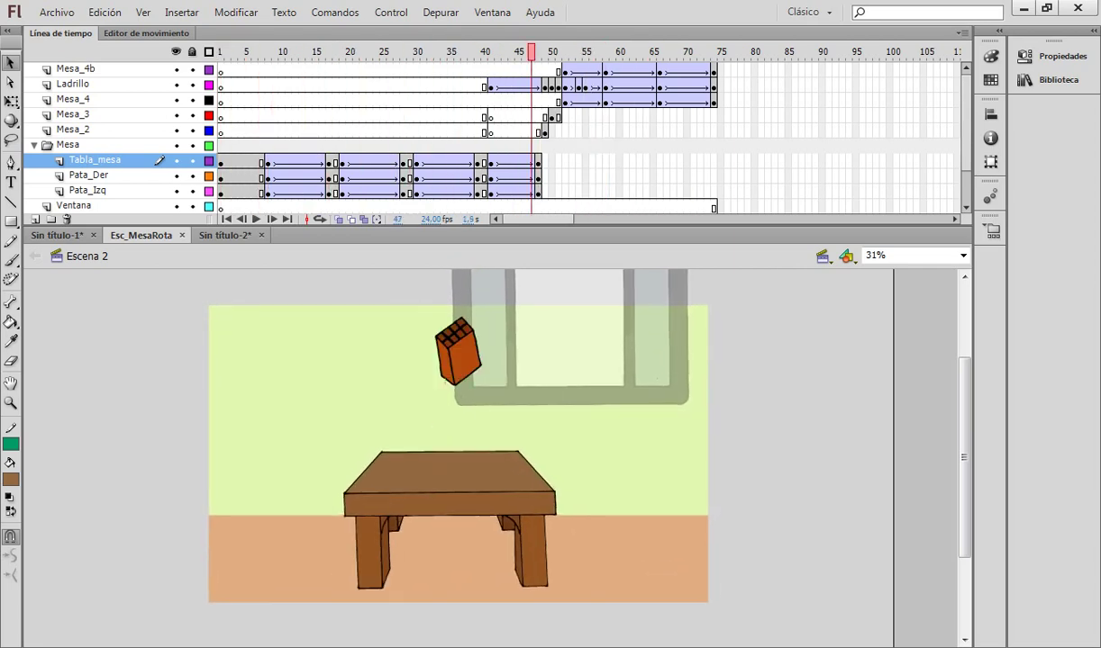
click(224, 235)
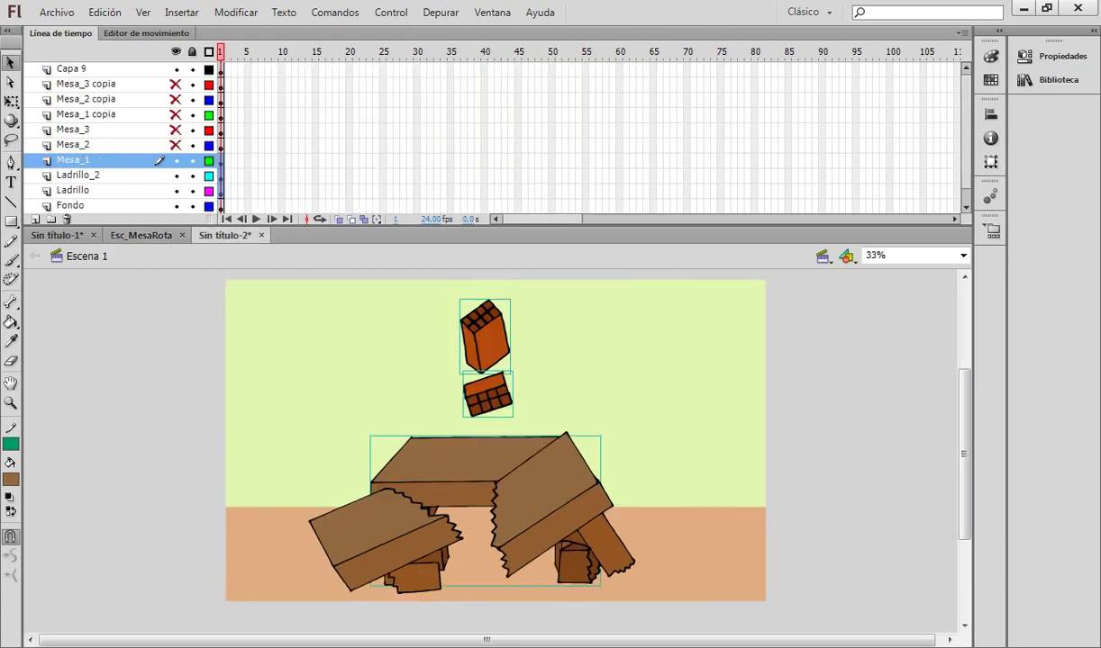